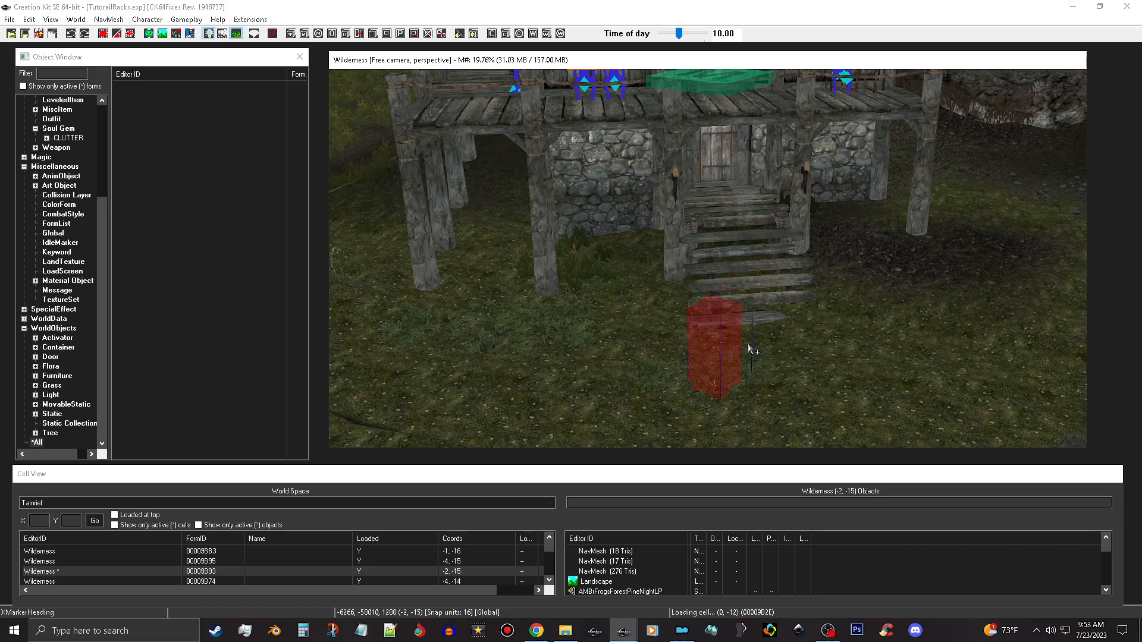
# Set the location reference type of the XMarkerHeading in front of the barn steps to LocationCenterMarker and save the plugin.
pyautogui.scroll(2, 740, 351)
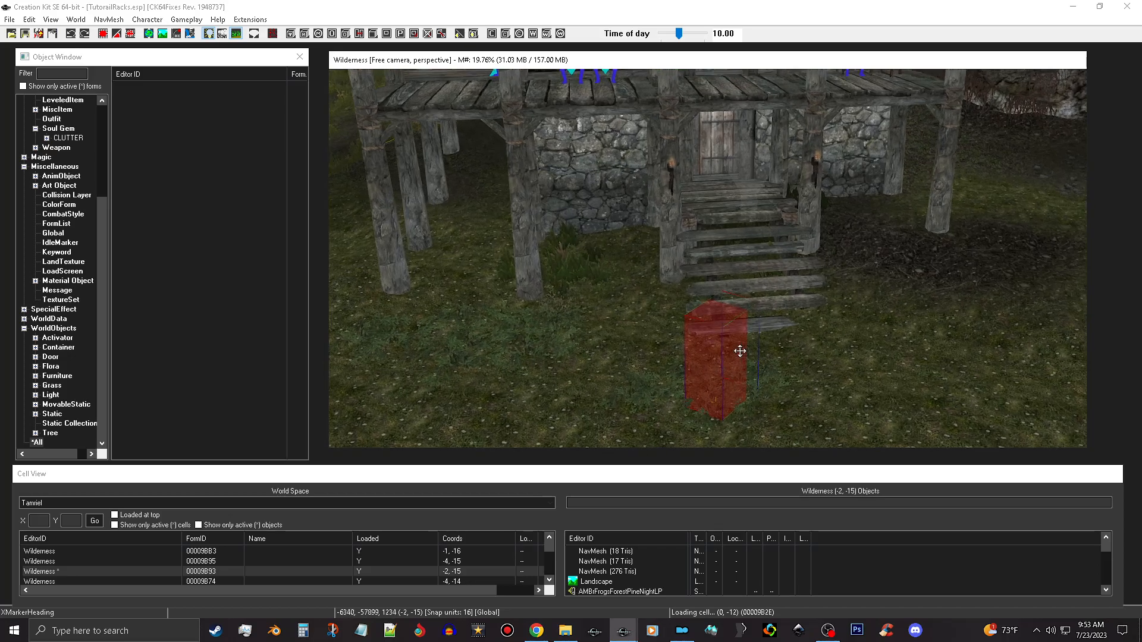
pyautogui.scroll(5, 740, 351)
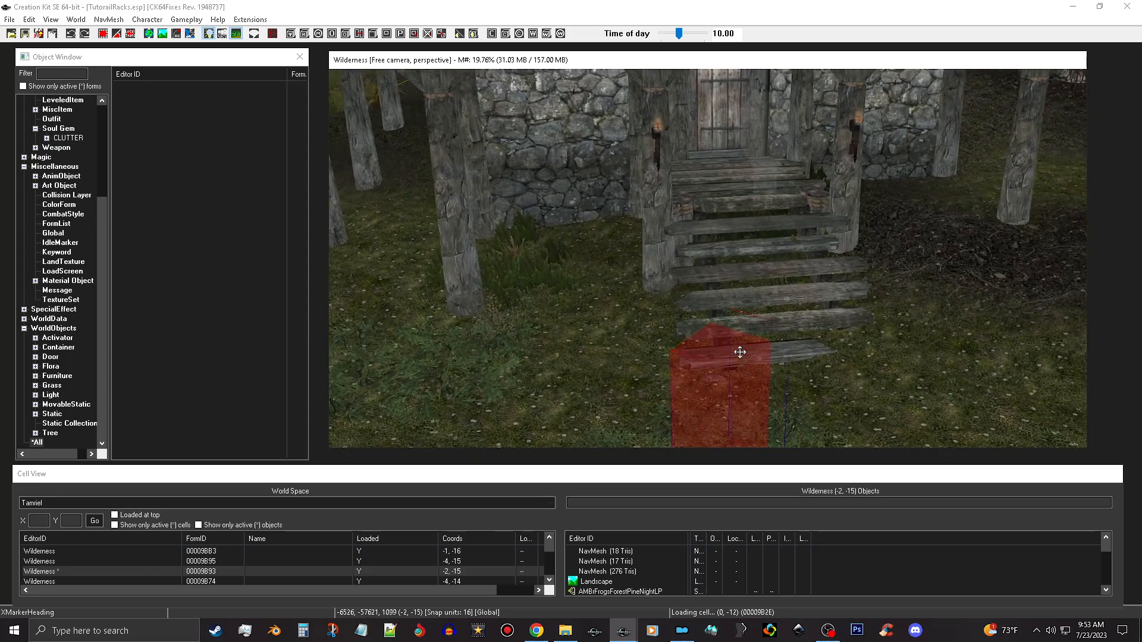
pyautogui.scroll(3, 740, 352)
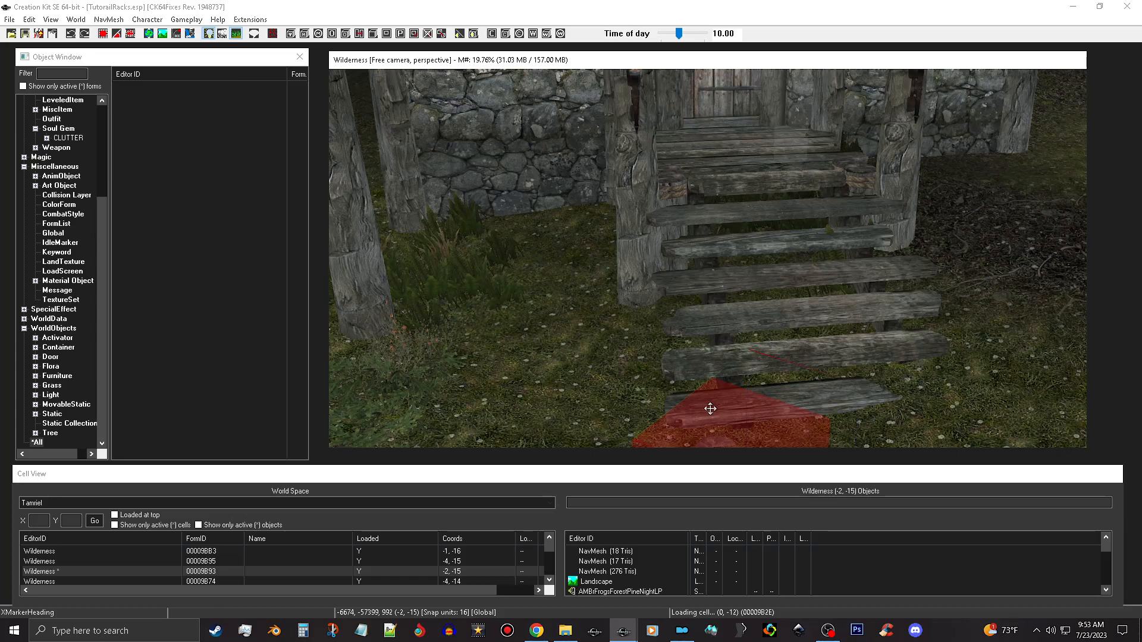
pyautogui.scroll(-8, 710, 409)
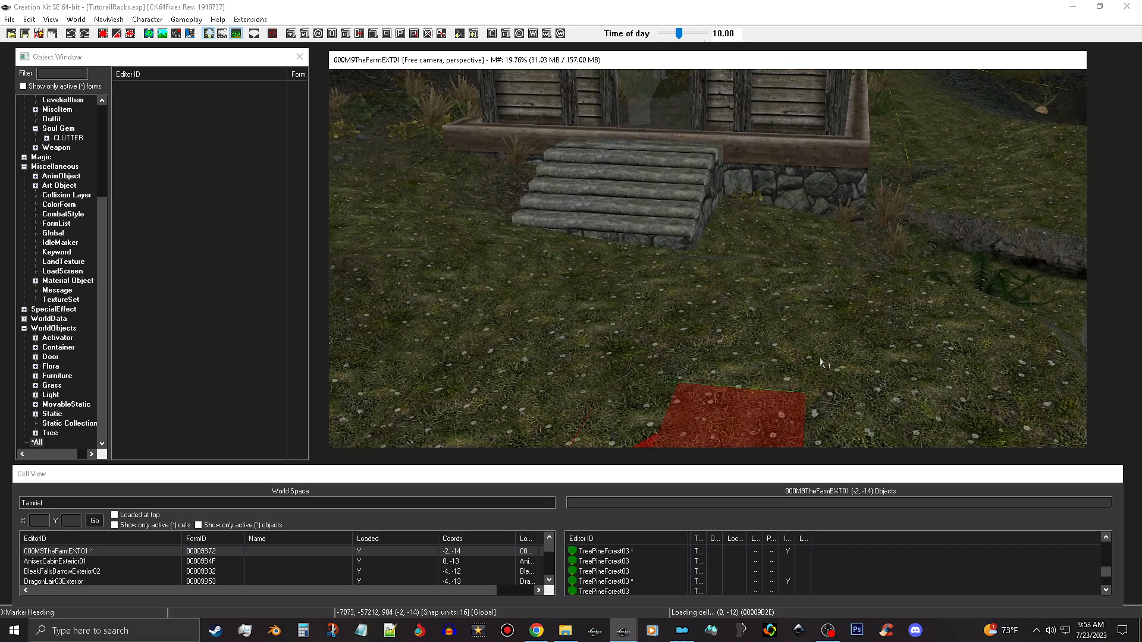
pyautogui.scroll(3, 784, 371)
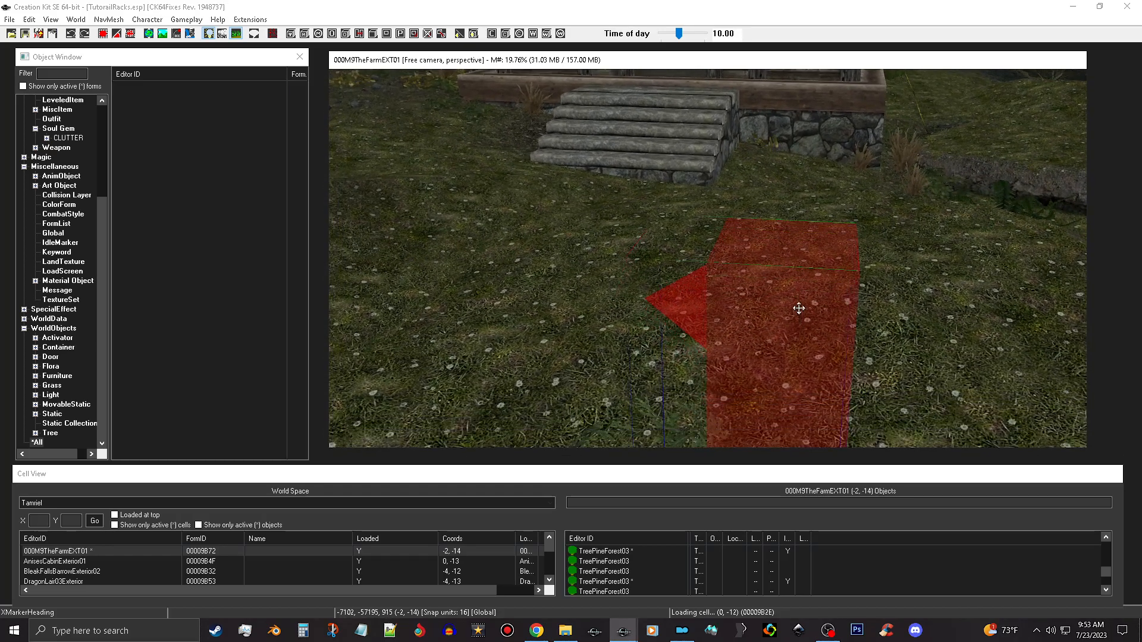
pyautogui.doubleClick(799, 308)
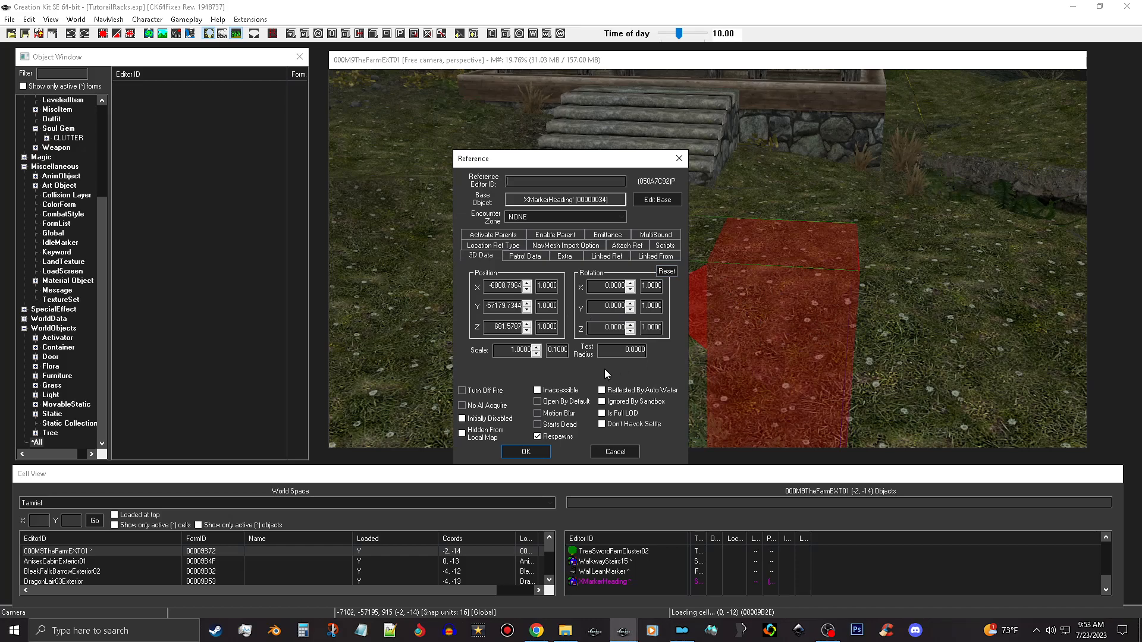
pyautogui.click(511, 247)
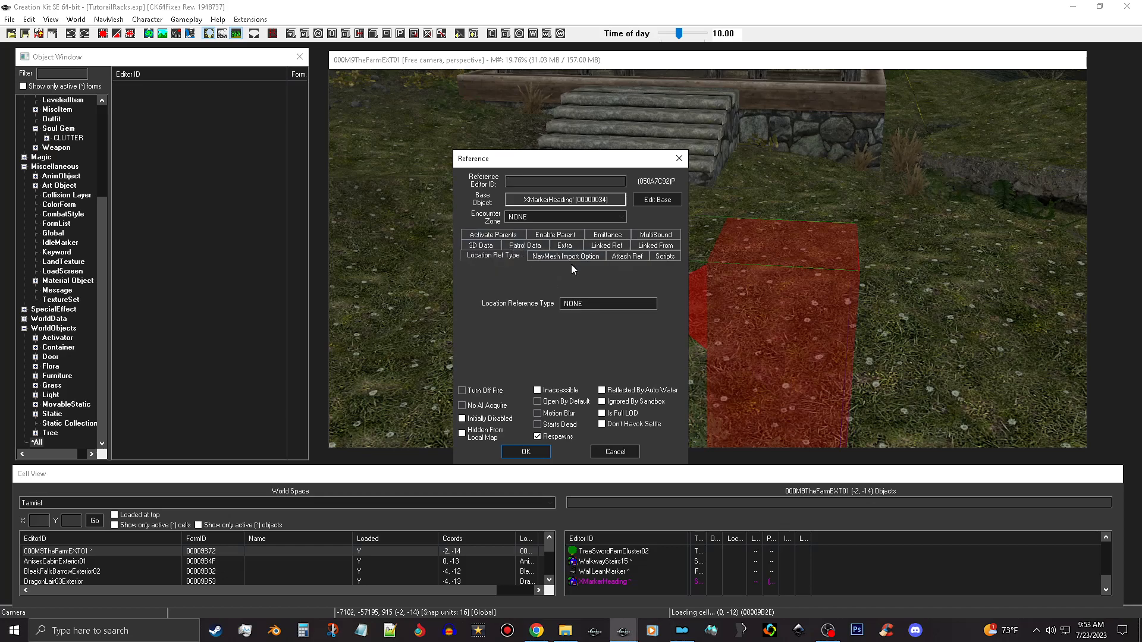
pyautogui.click(641, 305)
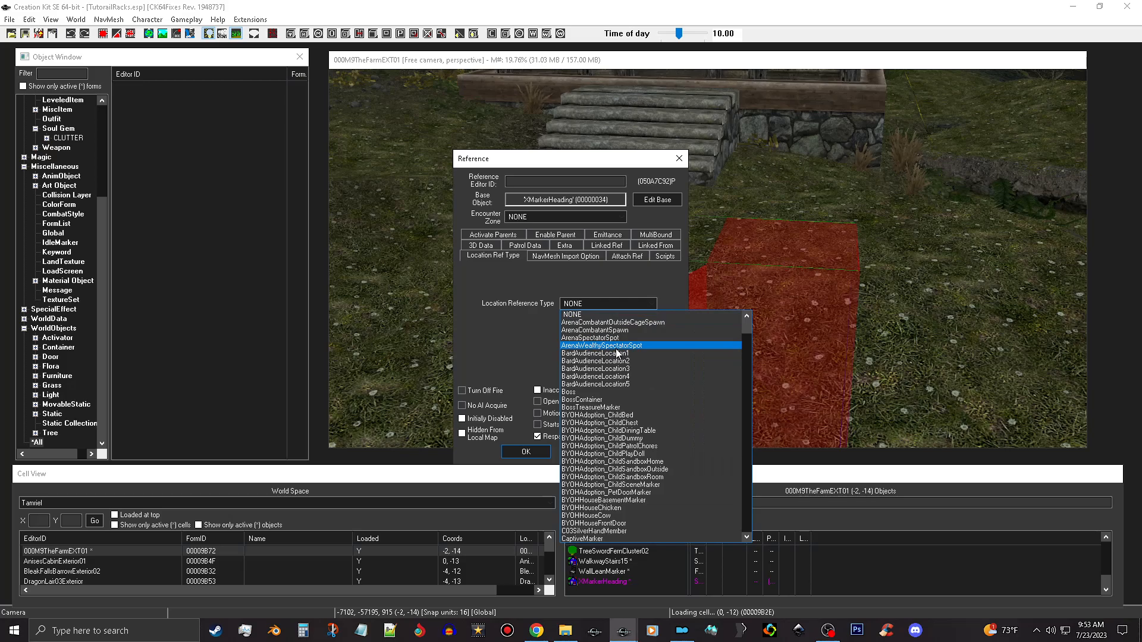
pyautogui.press('c')
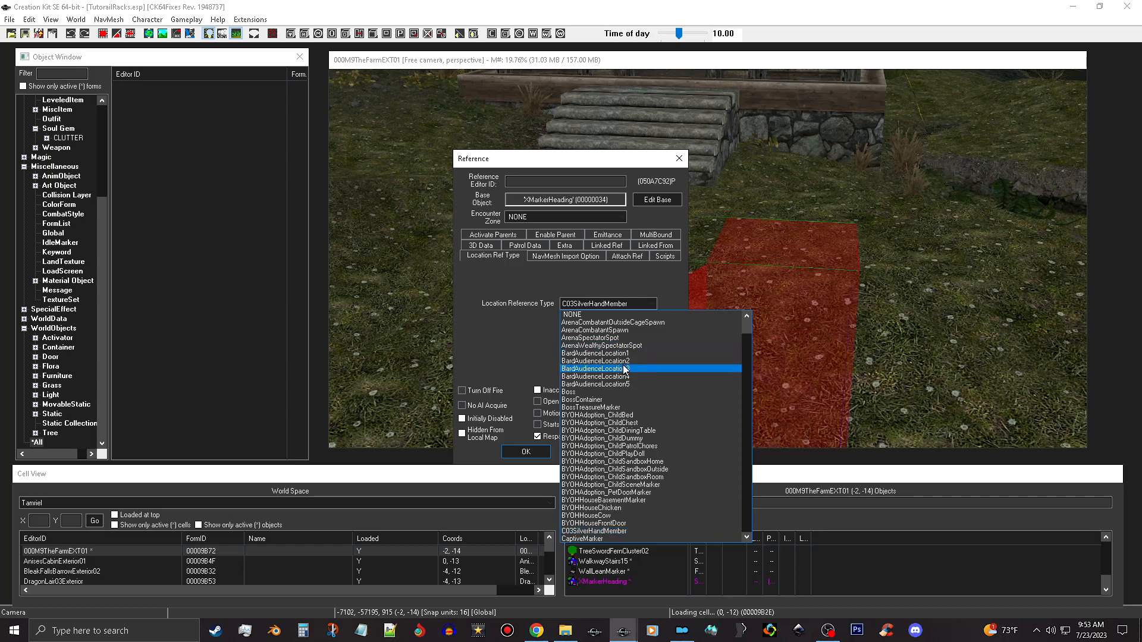
pyautogui.scroll(-2, 680, 446)
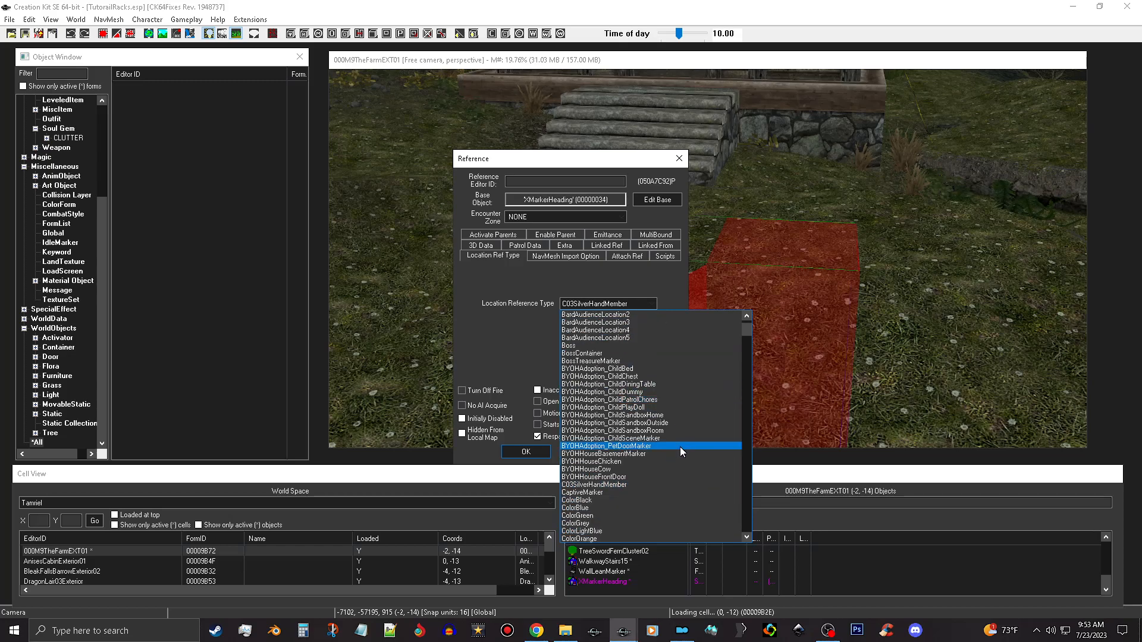
pyautogui.press('l')
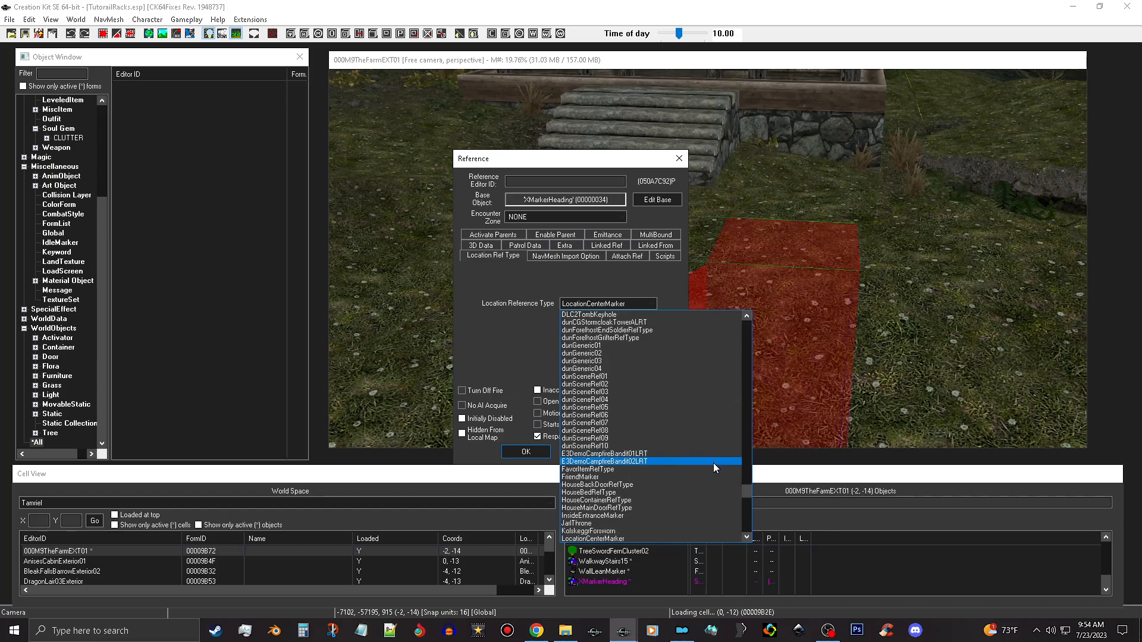
pyautogui.click(657, 539)
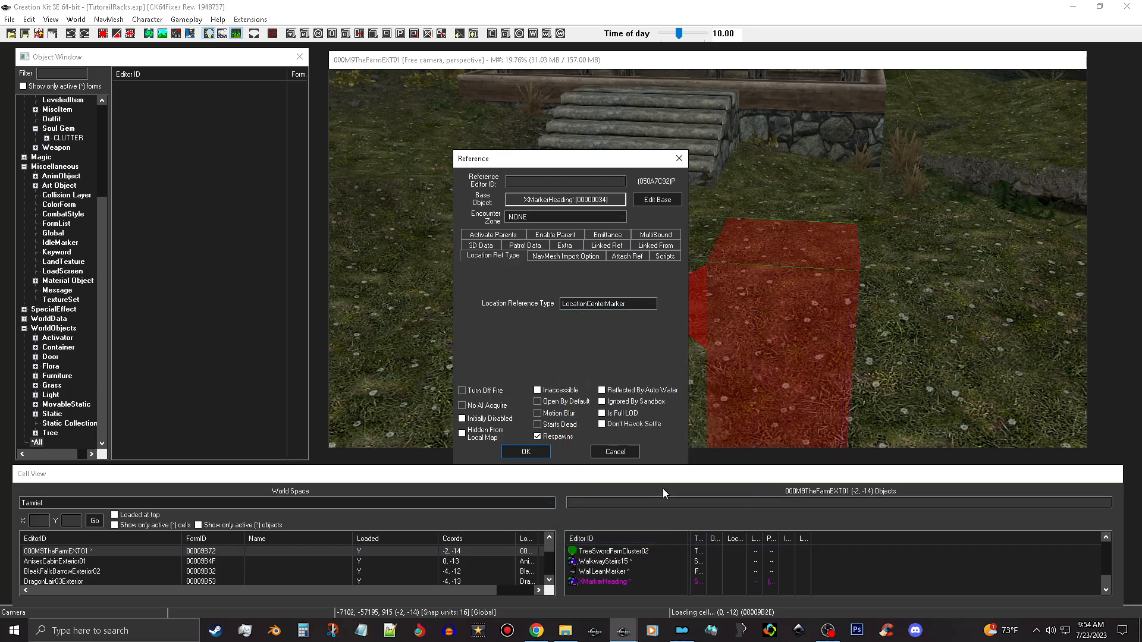
pyautogui.click(534, 449)
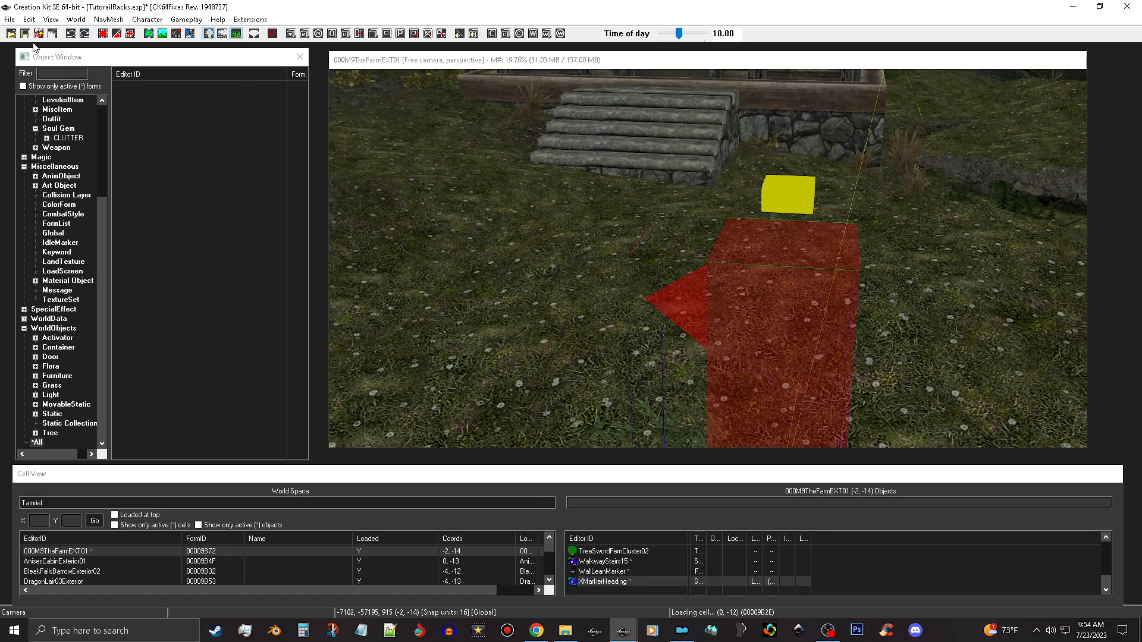
pyautogui.click(25, 35)
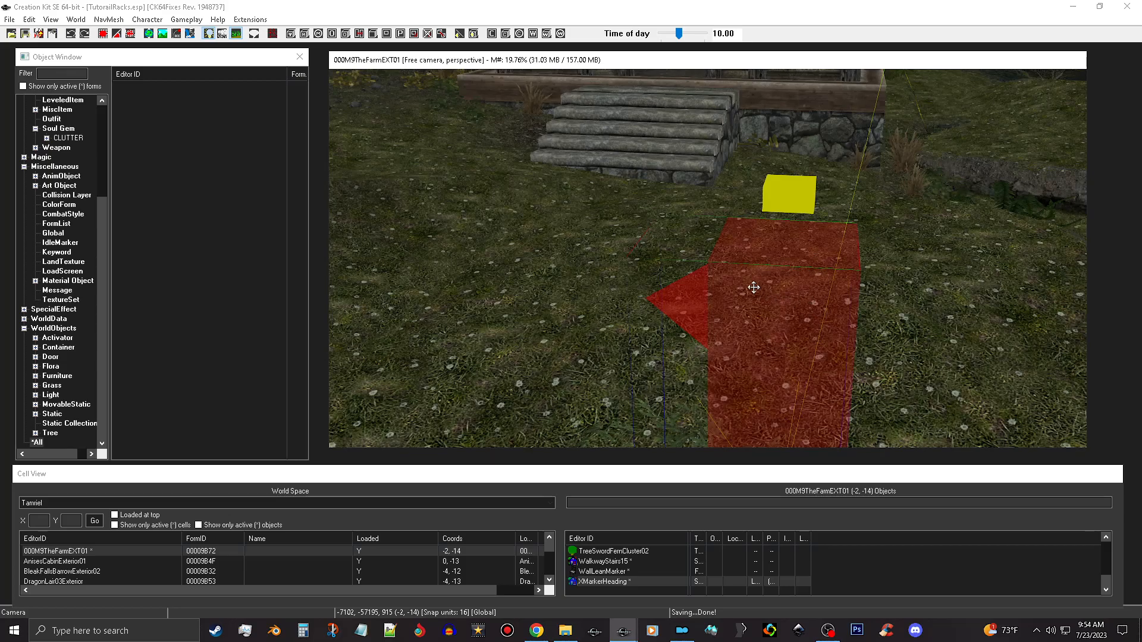
# Filter the Furniture objects by "wood" with the grassy area beside the stone-walled house in view.
pyautogui.moveTo(706, 262)
pyautogui.keyDown('shift'); pyautogui.mouseDown(button='middle')
pyautogui.moveTo(559, 258)
pyautogui.moveTo(627, 247)
pyautogui.moveTo(604, 273)
pyautogui.moveTo(387, 305)
pyautogui.moveTo(624, 216)
pyautogui.moveTo(556, 259)
pyautogui.mouseUp(button='middle'); pyautogui.keyUp('shift')
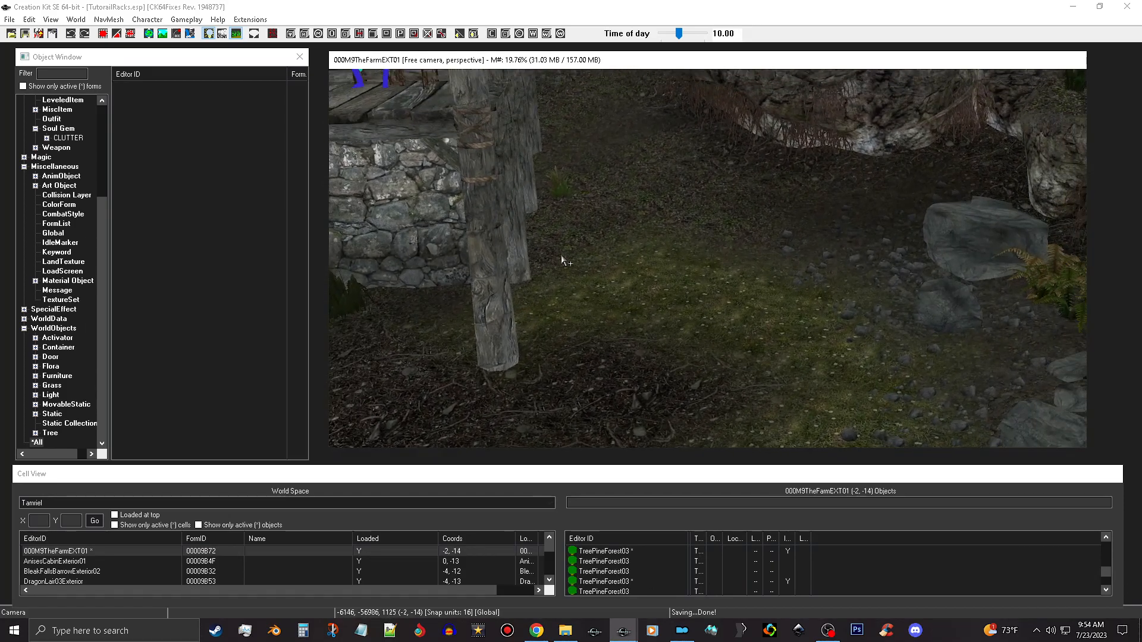
pyautogui.scroll(6, 683, 301)
pyautogui.keyDown('shift'); pyautogui.moveTo(684, 303); pyautogui.dragTo(712, 280, button='middle'); pyautogui.keyUp('shift')
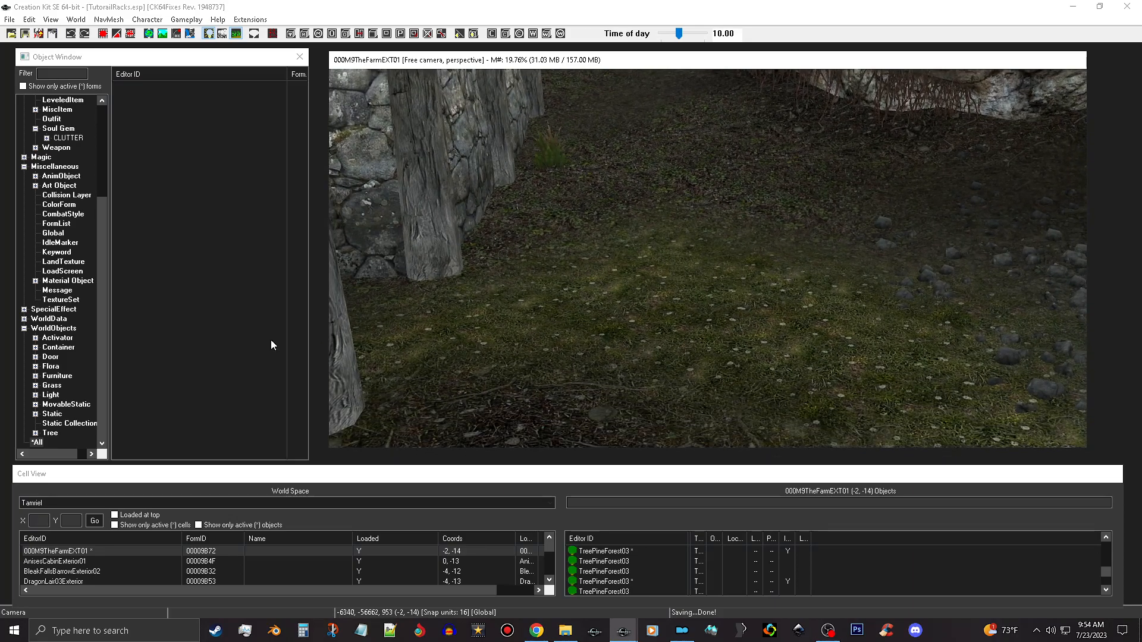
pyautogui.click(57, 376)
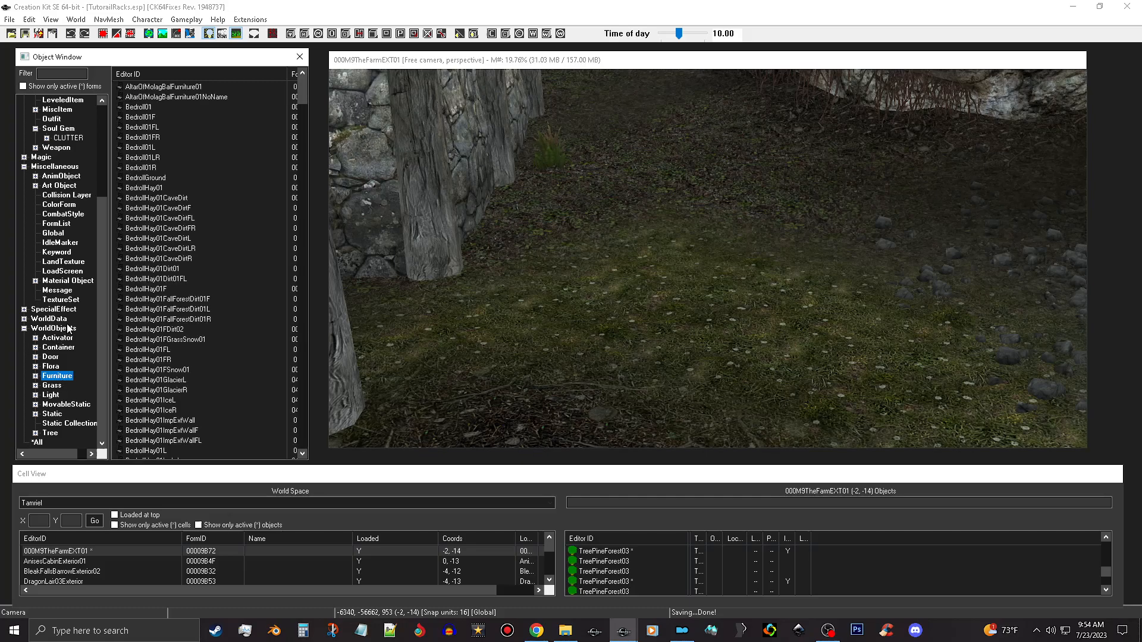
pyautogui.click(24, 167)
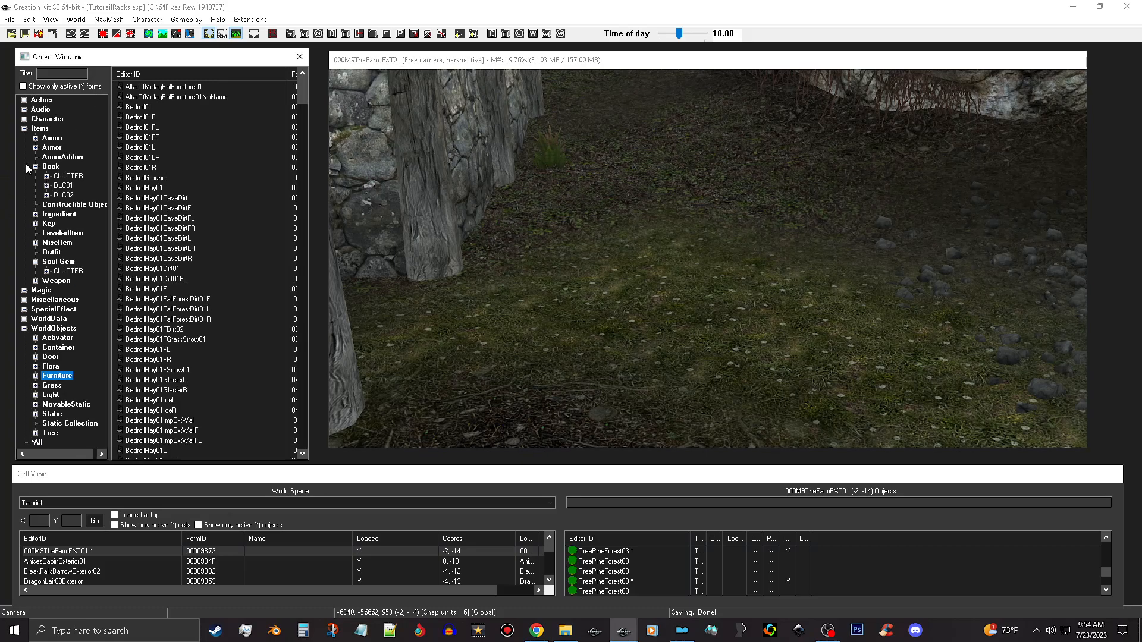
pyautogui.click(24, 129)
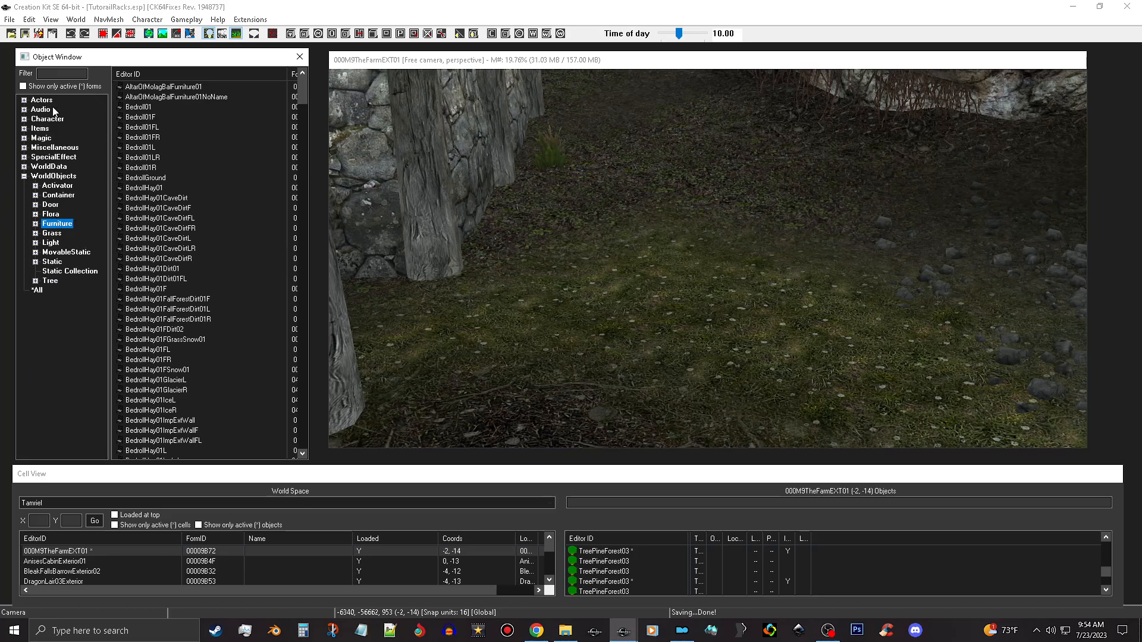
pyautogui.click(67, 72)
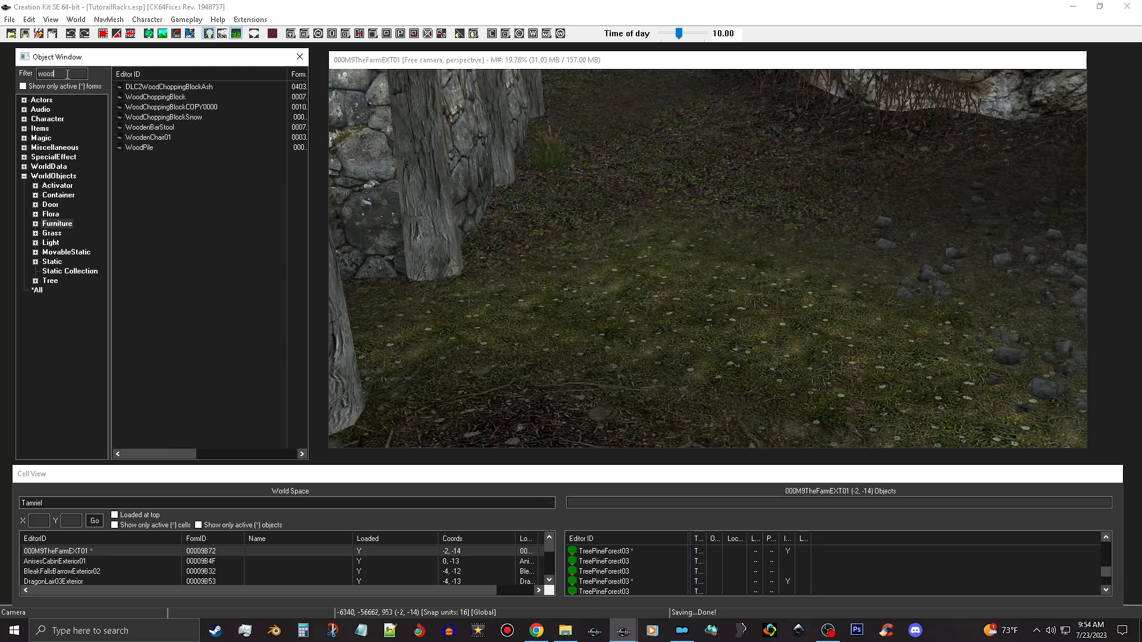
# Place a WoodChoppingBlock on the grass beside the stone-walled house, rotated to face the slope and dropped onto the ground.
pyautogui.click(173, 98)
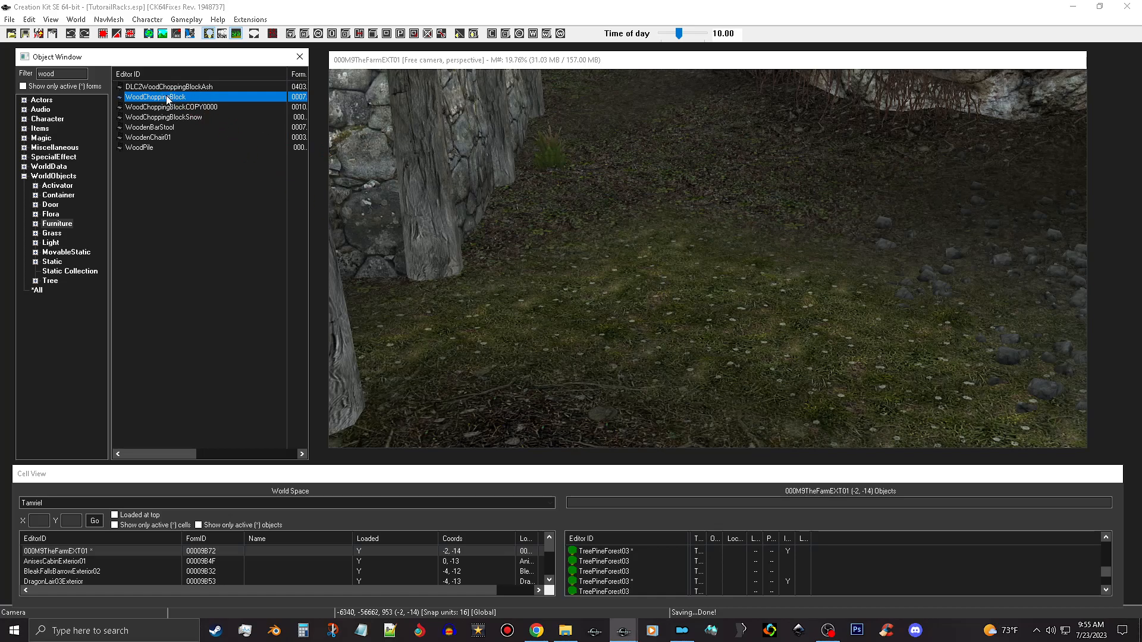
pyautogui.moveTo(167, 98); pyautogui.dragTo(532, 257)
pyautogui.moveTo(670, 325); pyautogui.dragTo(671, 324)
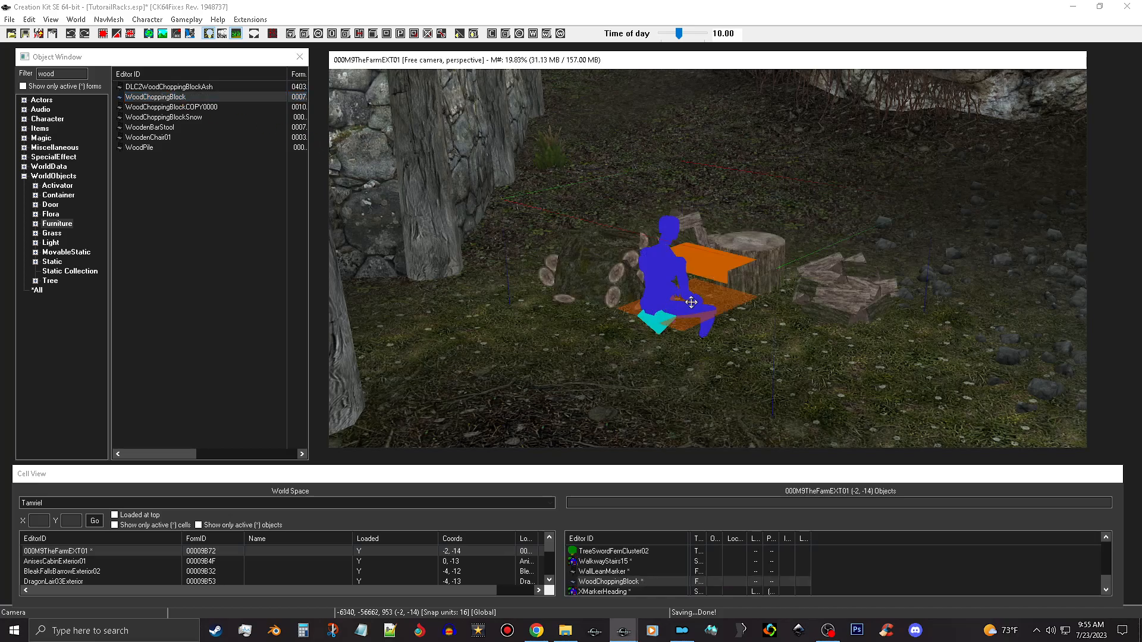
pyautogui.moveTo(674, 271); pyautogui.dragTo(713, 271, button='right')
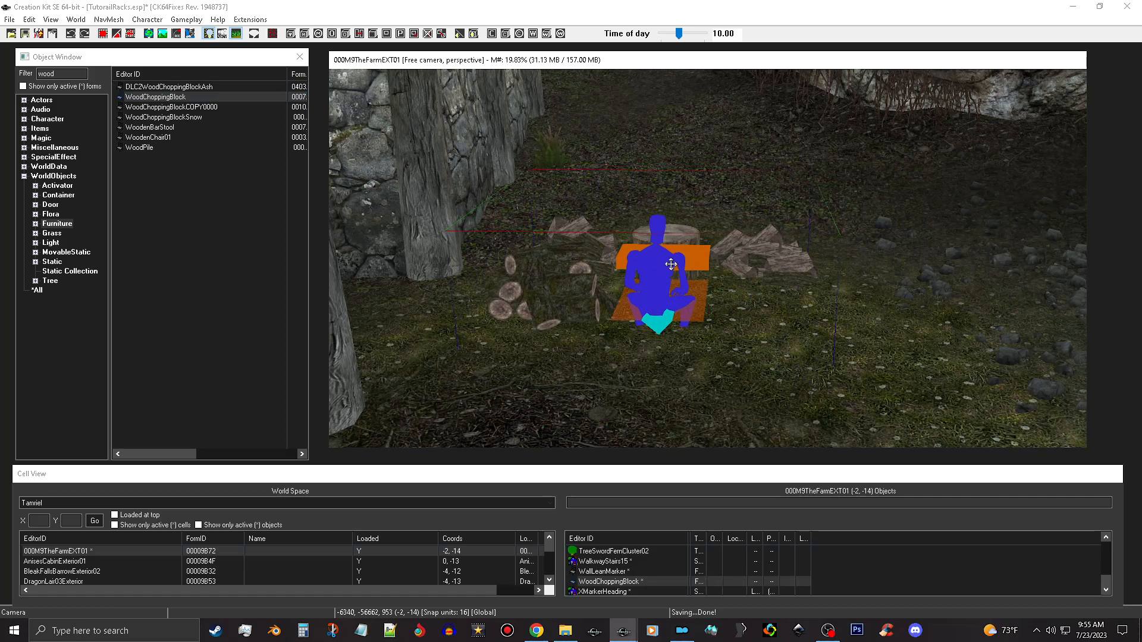
pyautogui.press('f')
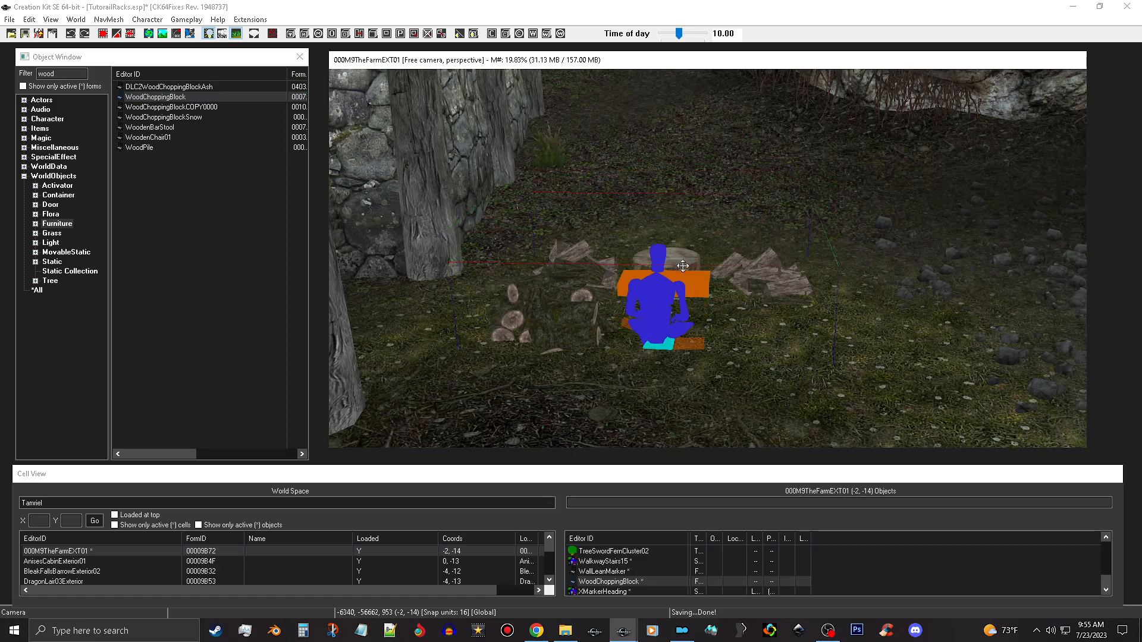
# Shift the wood chopping block farther from the house wall and fine-tune its rotation.
pyautogui.moveTo(662, 305)
pyautogui.keyDown('shift'); pyautogui.mouseDown(button='middle')
pyautogui.moveTo(626, 324)
pyautogui.moveTo(684, 297)
pyautogui.mouseUp(button='middle'); pyautogui.keyUp('shift')
pyautogui.moveTo(661, 300)
pyautogui.mouseDown(button='right')
pyautogui.moveTo(630, 300)
pyautogui.moveTo(657, 301)
pyautogui.mouseUp(button='right')
pyautogui.moveTo(670, 300)
pyautogui.mouseDown()
pyautogui.moveTo(600, 299)
pyautogui.moveTo(754, 318)
pyautogui.mouseUp()
pyautogui.moveTo(761, 318)
pyautogui.keyDown('shift'); pyautogui.mouseDown(button='middle')
pyautogui.moveTo(665, 303)
pyautogui.moveTo(681, 291)
pyautogui.moveTo(805, 302)
pyautogui.moveTo(726, 313)
pyautogui.moveTo(741, 310)
pyautogui.mouseUp(button='middle'); pyautogui.keyUp('shift')
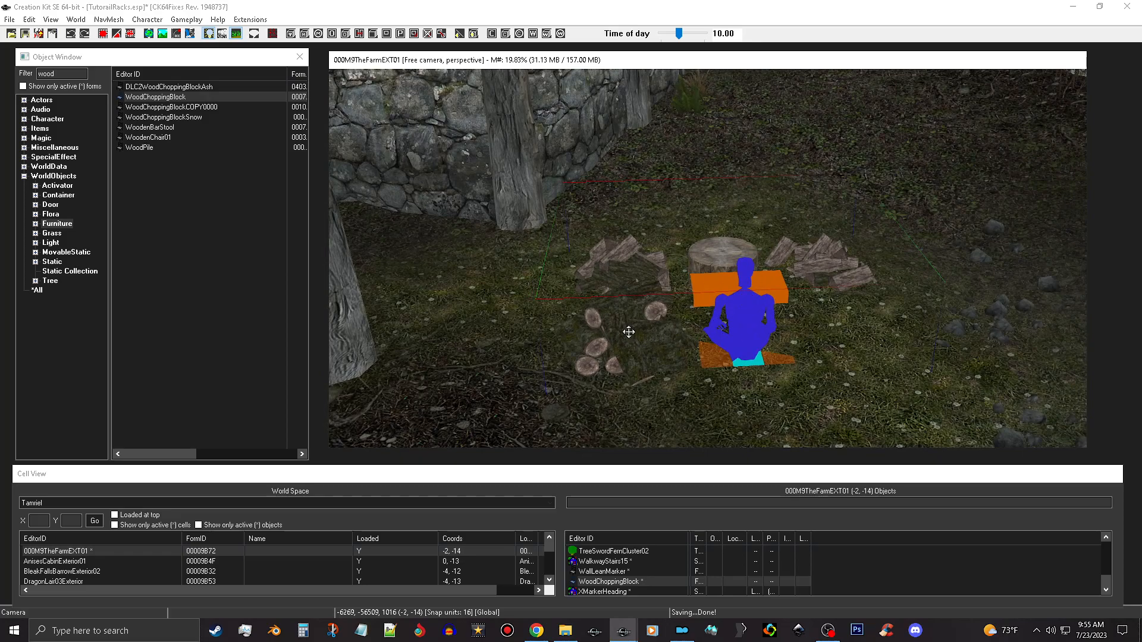
pyautogui.moveTo(642, 331)
pyautogui.keyDown('shift'); pyautogui.mouseDown(button='middle')
pyautogui.moveTo(661, 333)
pyautogui.moveTo(706, 301)
pyautogui.moveTo(714, 320)
pyautogui.mouseUp(button='middle'); pyautogui.keyUp('shift')
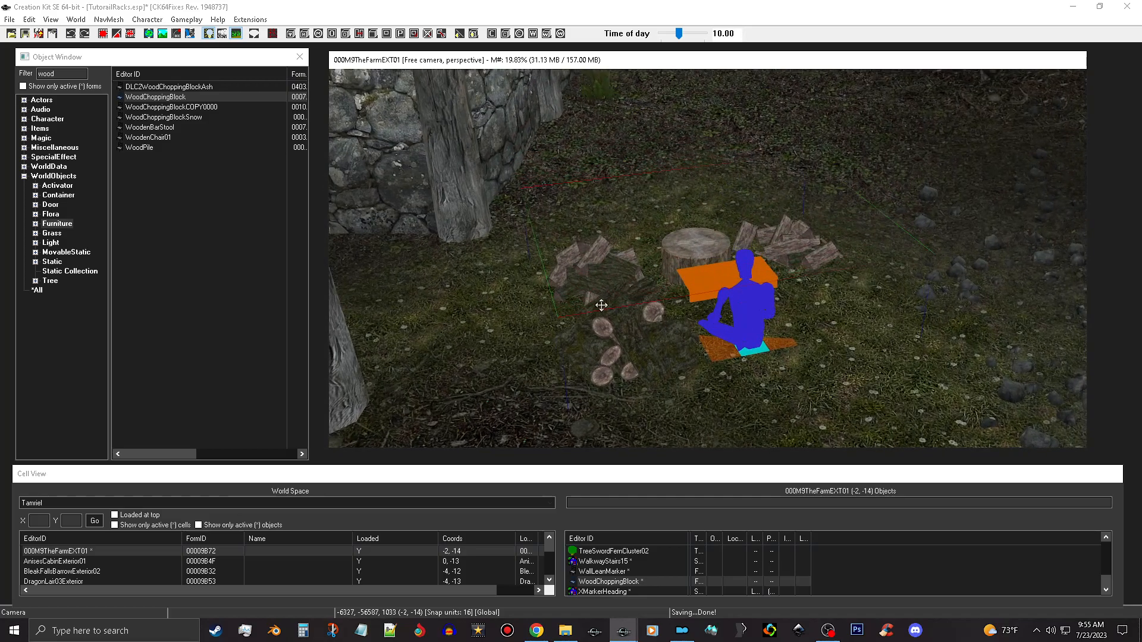
# Clear the grass and ferns around the barn's inner post by painting the NONE landscape texture at edit radius 1, and turn off landscape editing.
pyautogui.keyDown('shift'); pyautogui.moveTo(606, 289); pyautogui.dragTo(642, 224, button='middle'); pyautogui.keyUp('shift')
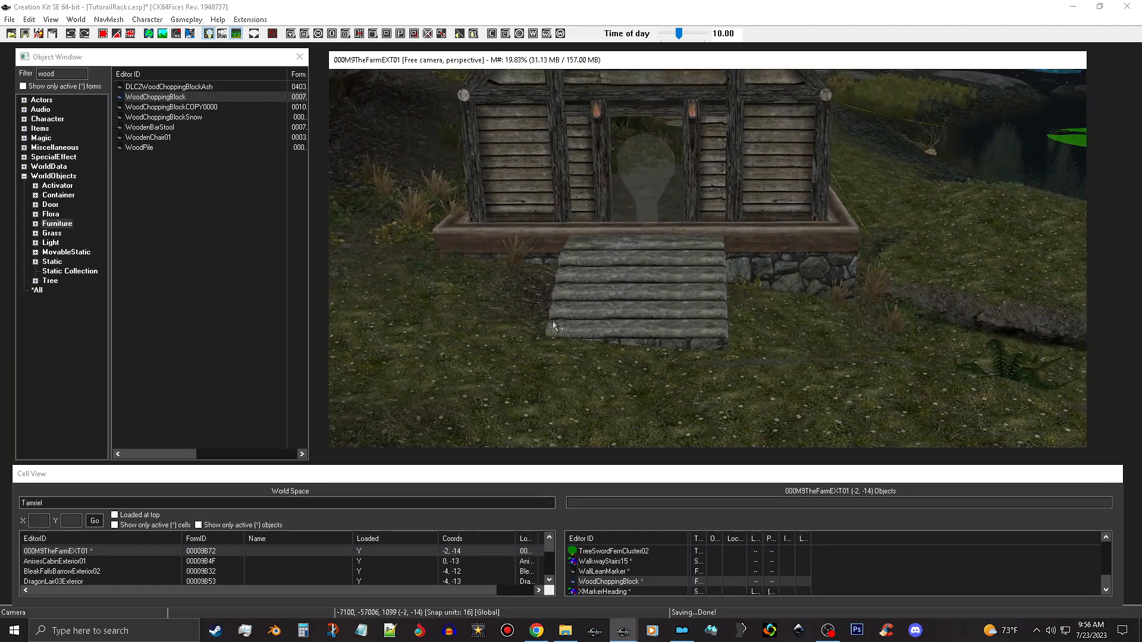
pyautogui.click(645, 182)
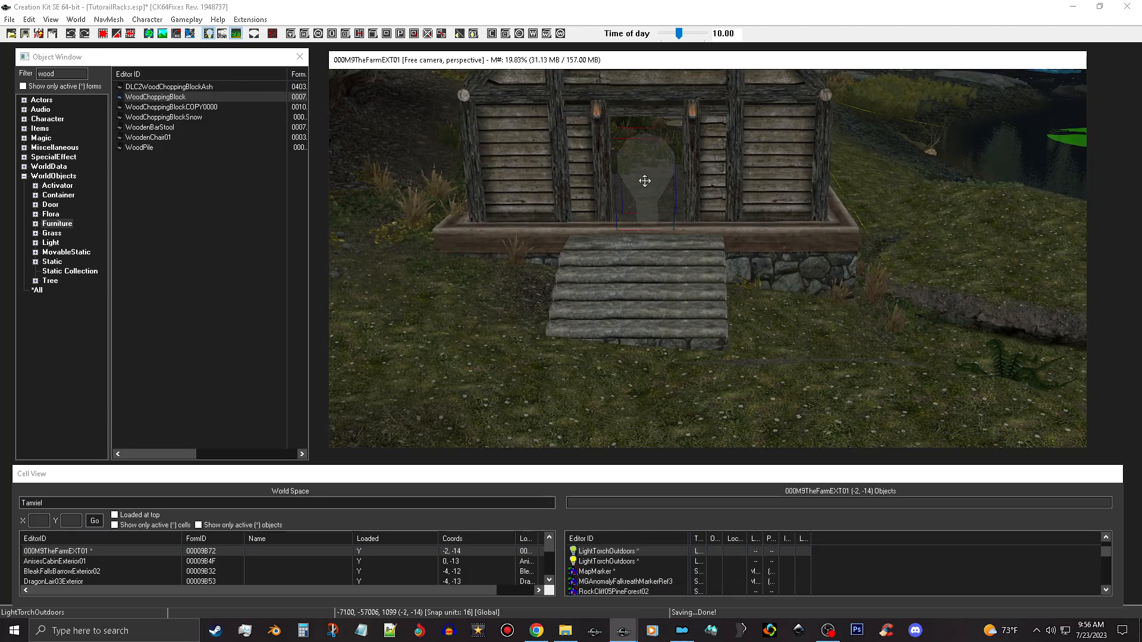
pyautogui.scroll(6, 645, 181)
pyautogui.moveTo(649, 183); pyautogui.dragTo(671, 267, button='middle')
pyautogui.scroll(4, 671, 268)
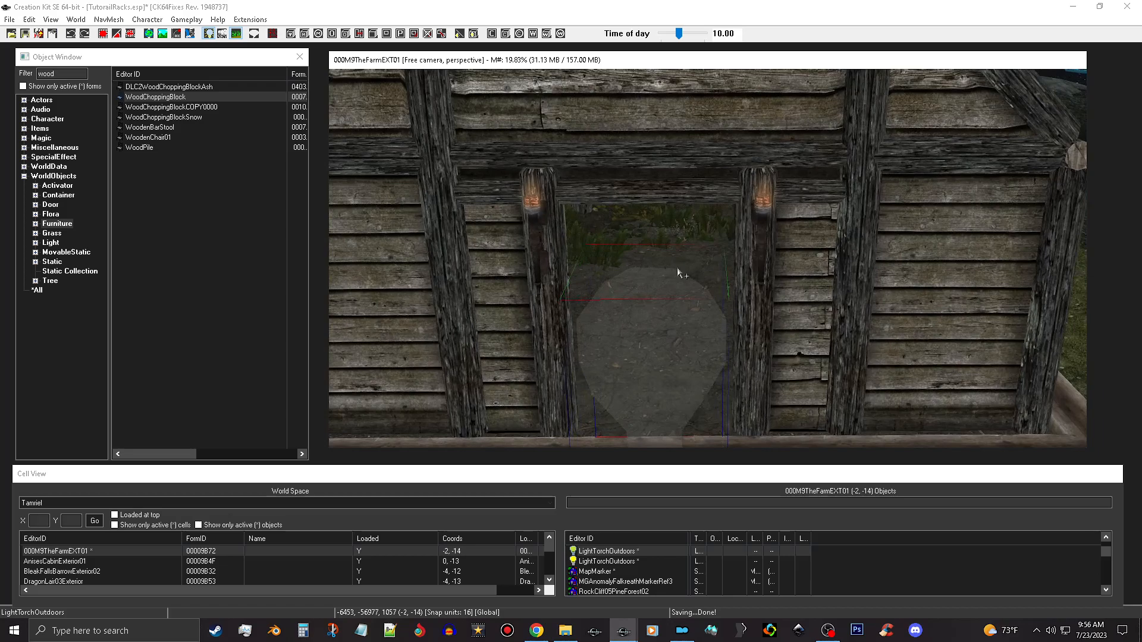
pyautogui.scroll(3, 682, 266)
pyautogui.scroll(3, 683, 267)
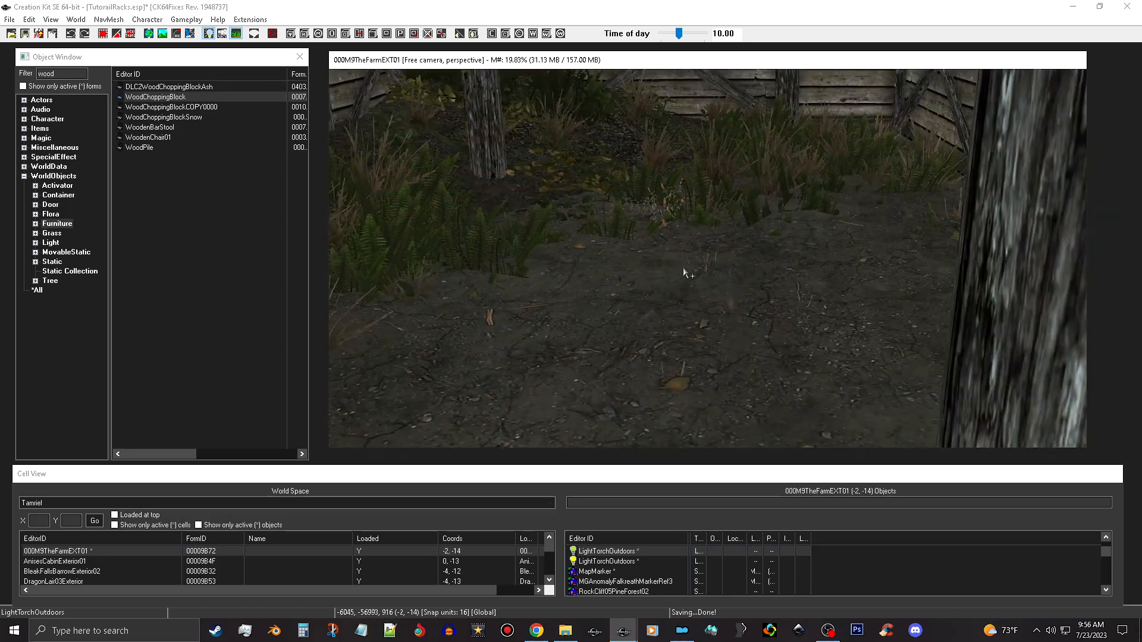
pyautogui.scroll(2, 683, 272)
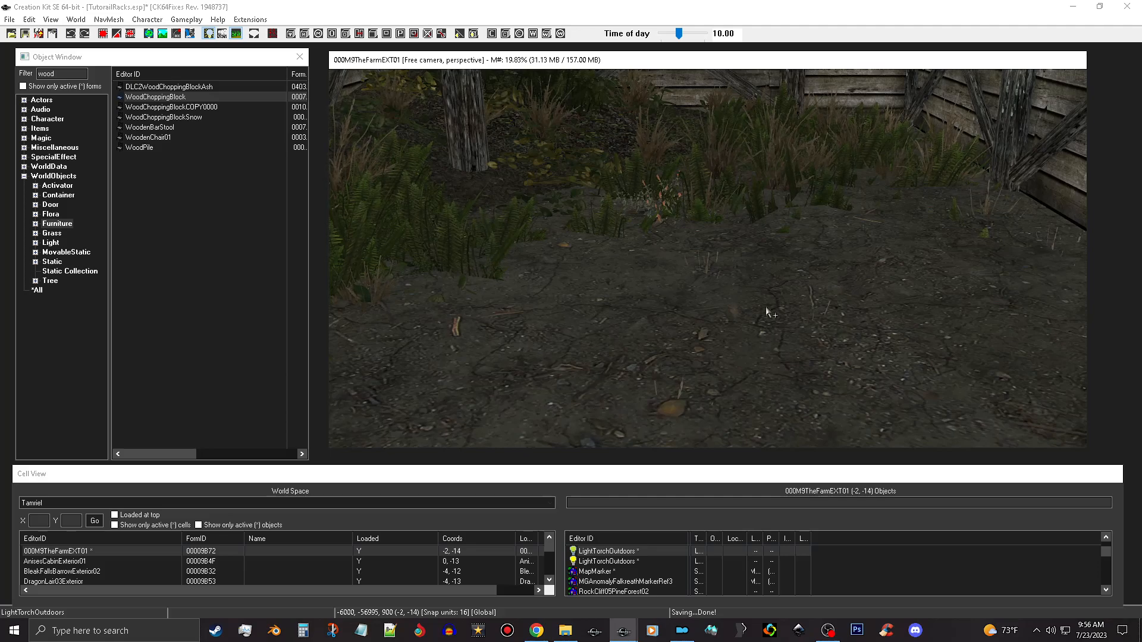
pyautogui.scroll(-3, 615, 212)
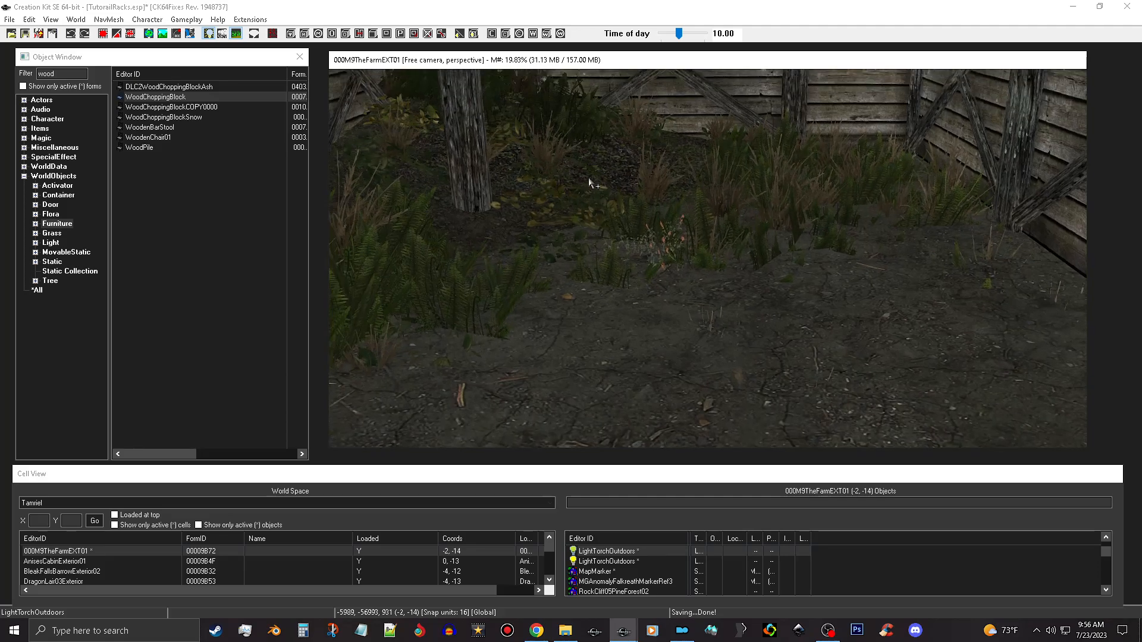
pyautogui.moveTo(597, 205); pyautogui.dragTo(647, 217, button='middle')
pyautogui.moveTo(603, 255); pyautogui.dragTo(639, 222, button='middle')
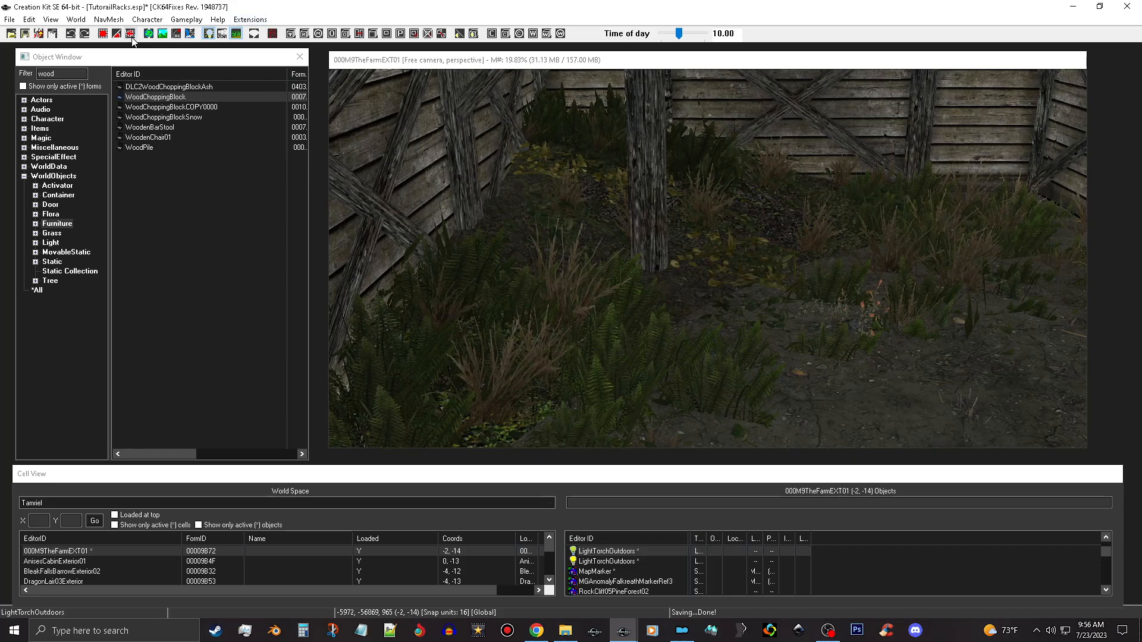
pyautogui.click(163, 34)
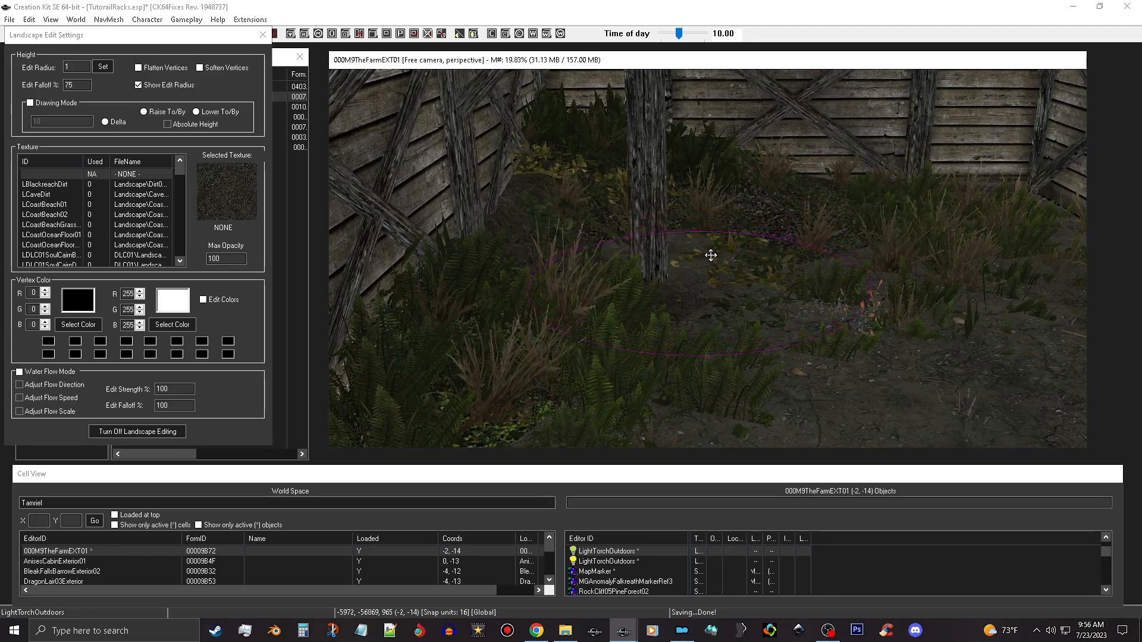
pyautogui.moveTo(767, 225)
pyautogui.mouseDown()
pyautogui.moveTo(777, 230)
pyautogui.moveTo(787, 205)
pyautogui.moveTo(712, 181)
pyautogui.moveTo(684, 191)
pyautogui.moveTo(690, 201)
pyautogui.mouseUp()
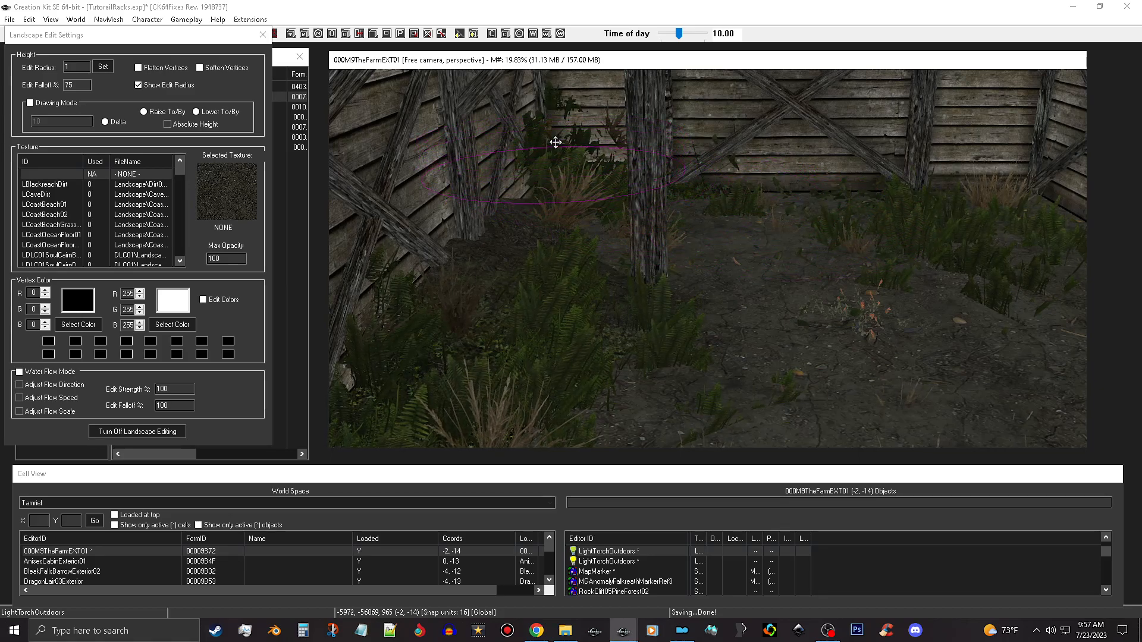
pyautogui.moveTo(561, 207)
pyautogui.mouseDown()
pyautogui.moveTo(523, 242)
pyautogui.moveTo(586, 287)
pyautogui.moveTo(477, 283)
pyautogui.moveTo(492, 293)
pyautogui.moveTo(504, 368)
pyautogui.moveTo(518, 377)
pyautogui.moveTo(665, 346)
pyautogui.mouseUp()
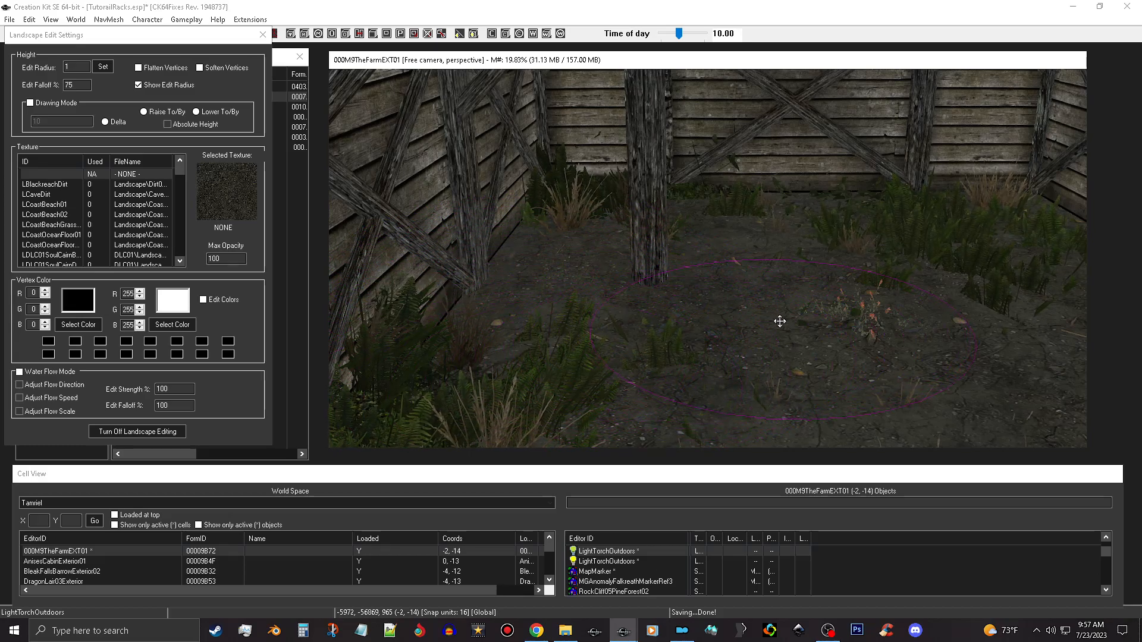
pyautogui.click(167, 434)
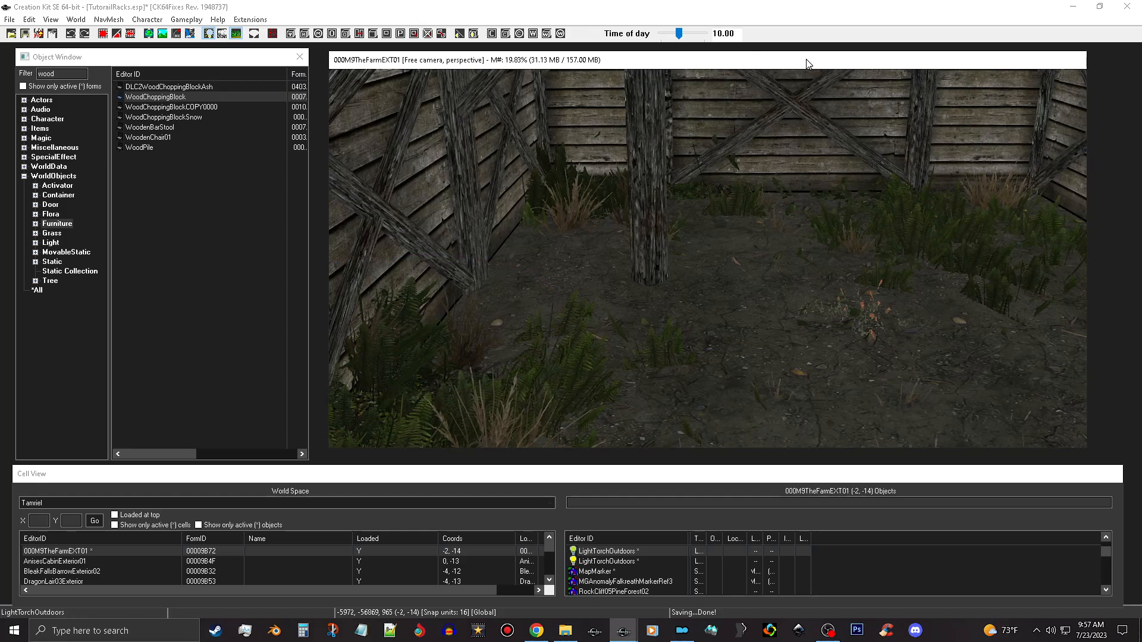
# Remove the TreeFloraMountainFlower01Red reference from the dirt floor inside the barn.
pyautogui.click(863, 311)
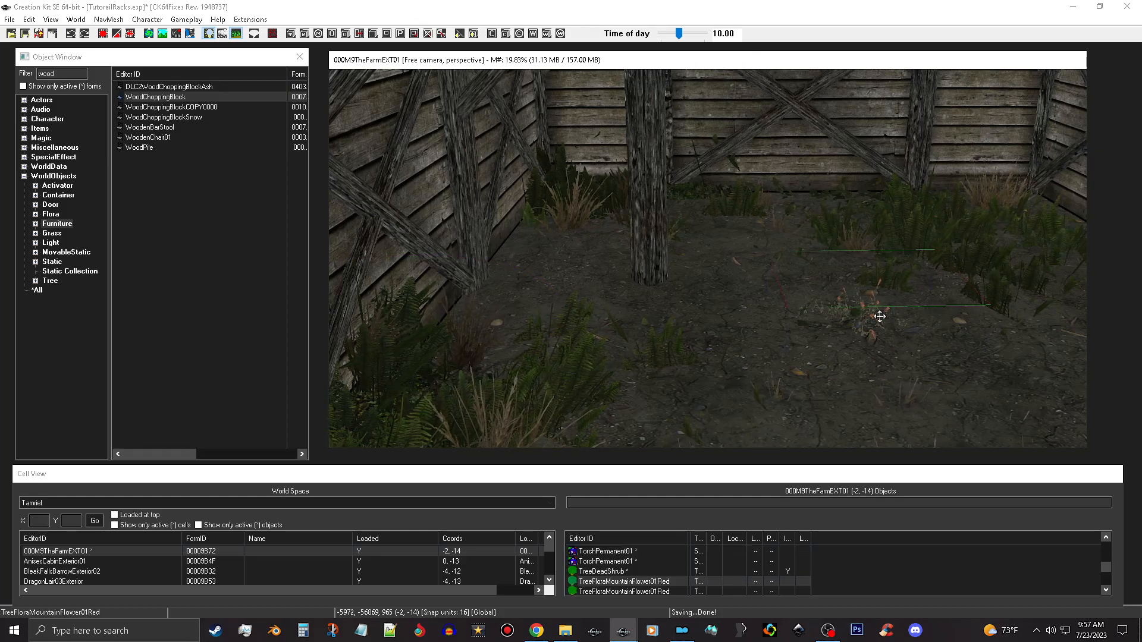
pyautogui.doubleClick(844, 307)
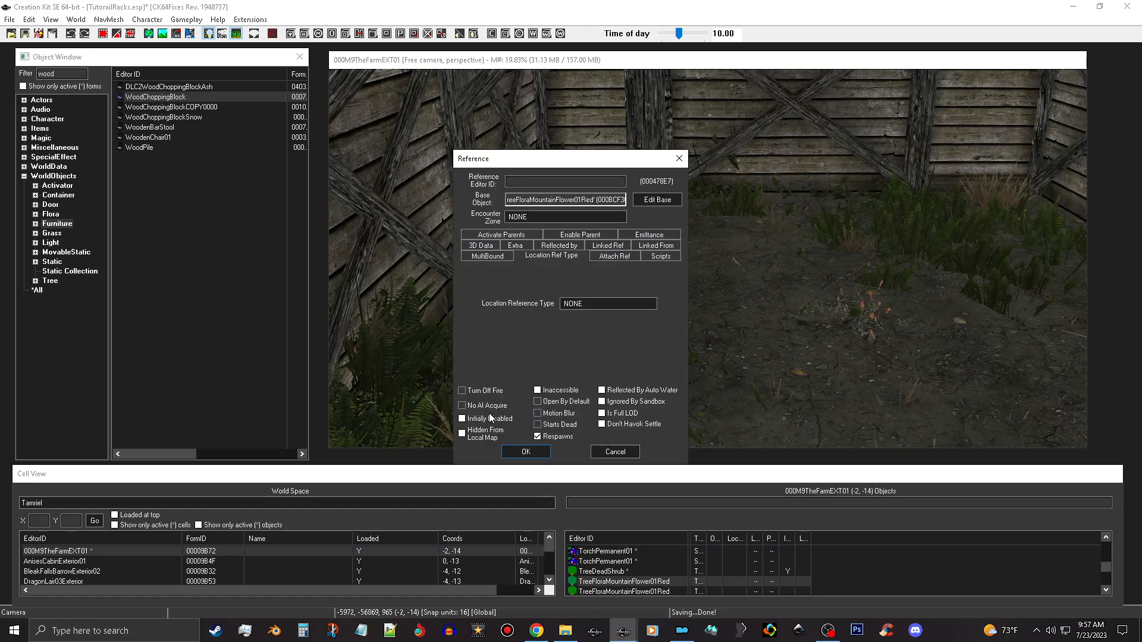
pyautogui.click(543, 453)
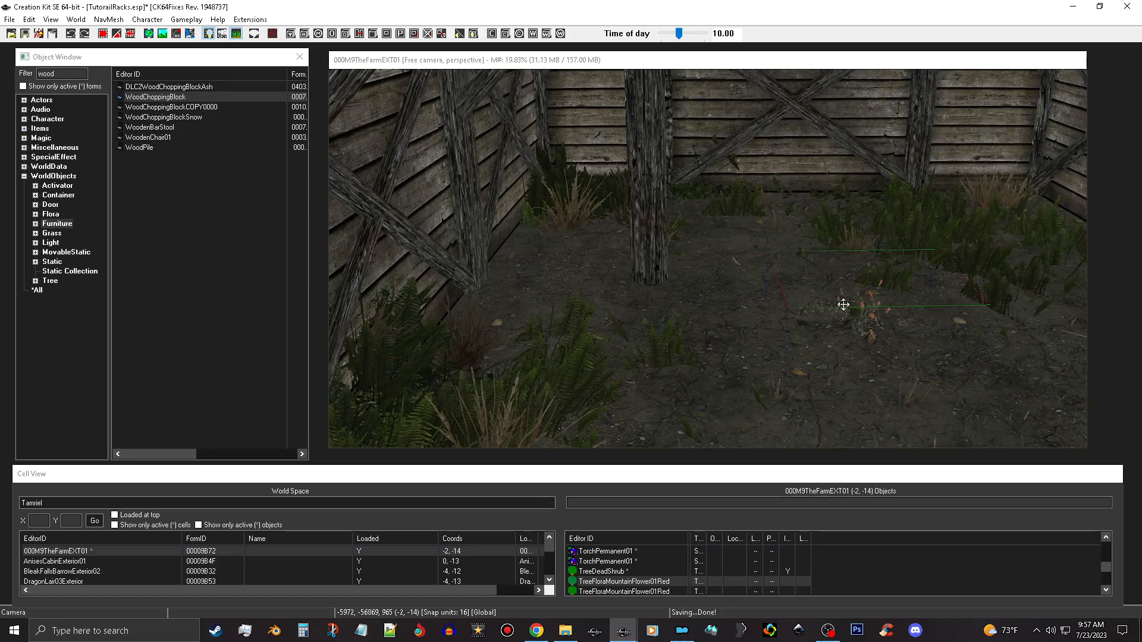
pyautogui.moveTo(955, 55); pyautogui.dragTo(953, 56)
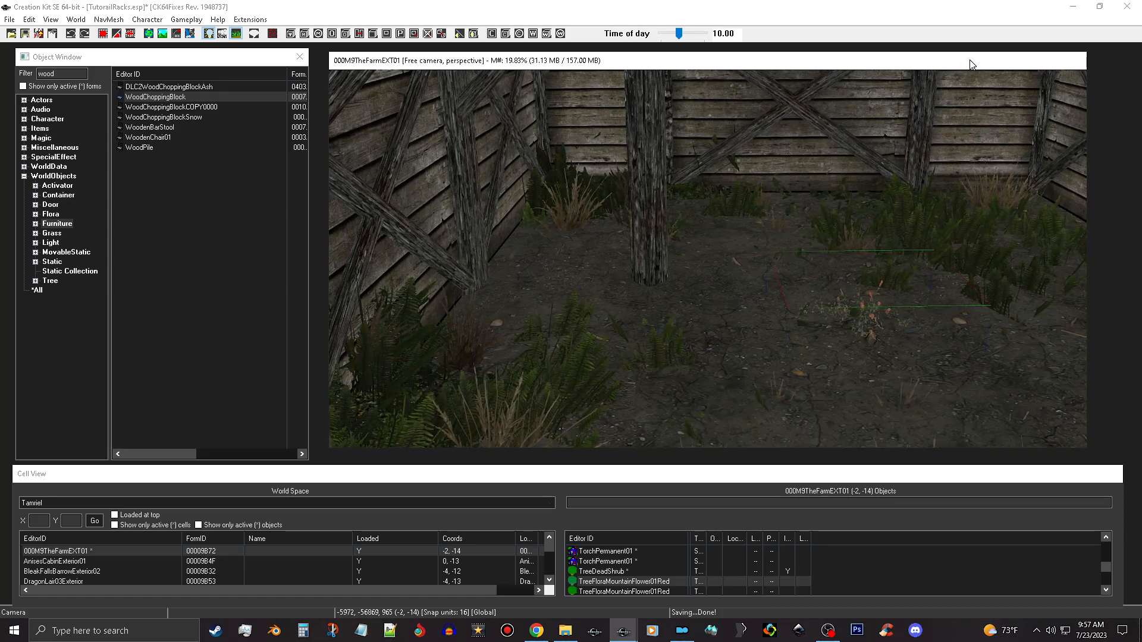
pyautogui.press('z')
pyautogui.press('Delete')
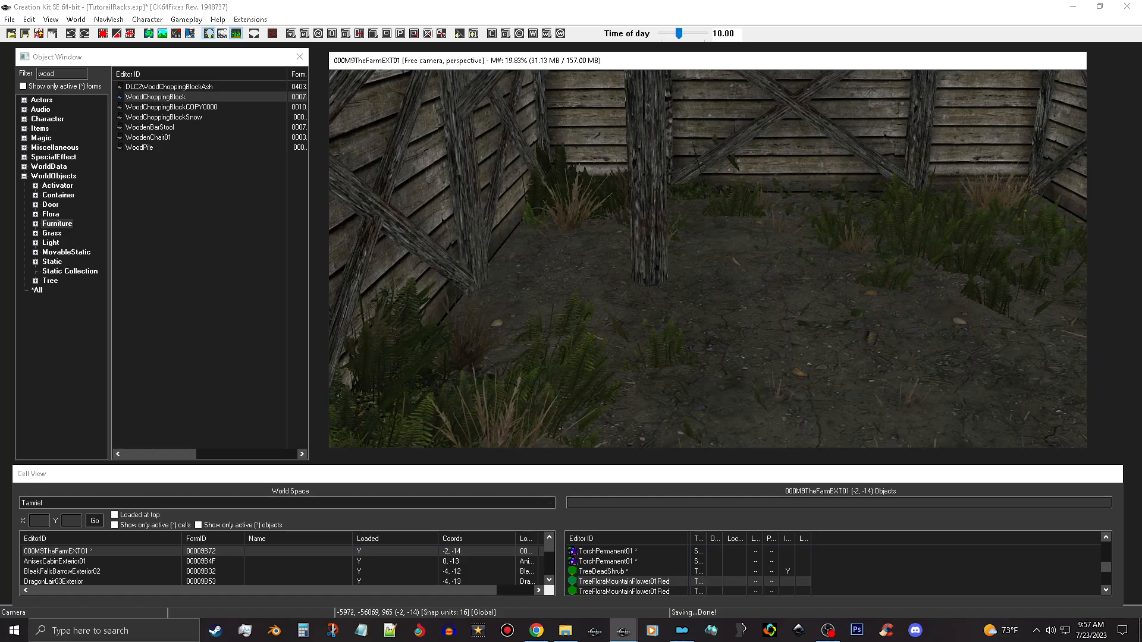
# Paint the NONE landscape texture over the grass and ferns against the barn's opposite inner wall at edit radius 1.
pyautogui.keyDown('shift'); pyautogui.moveTo(793, 180); pyautogui.dragTo(607, 174, button='middle'); pyautogui.keyUp('shift')
pyautogui.scroll(2, 648, 189)
pyautogui.scroll(1, 647, 189)
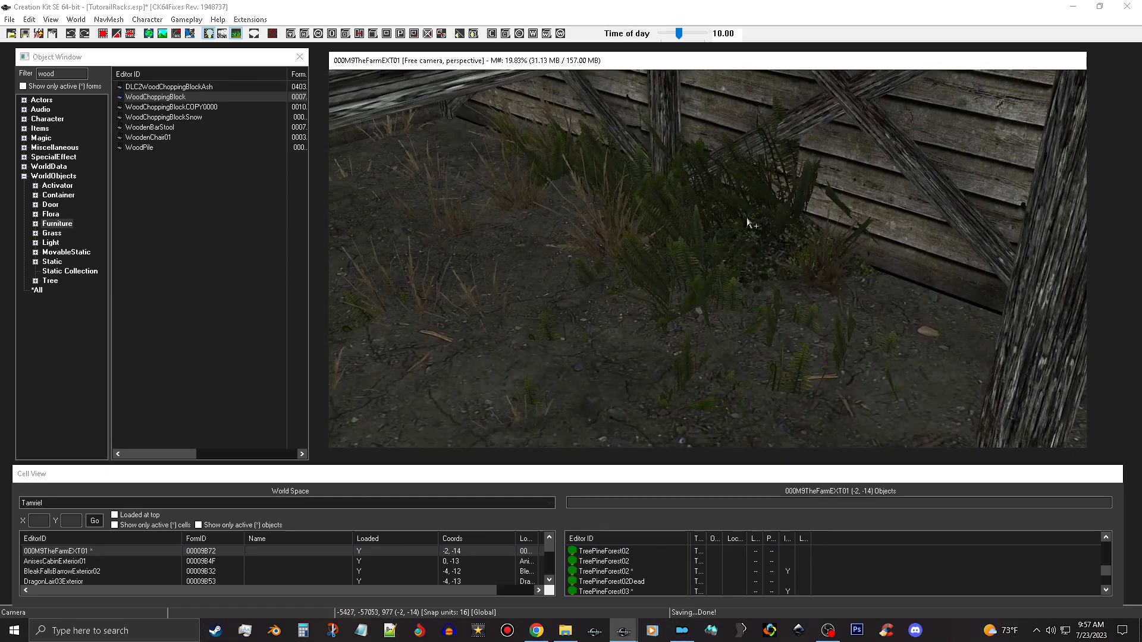
pyautogui.click(161, 33)
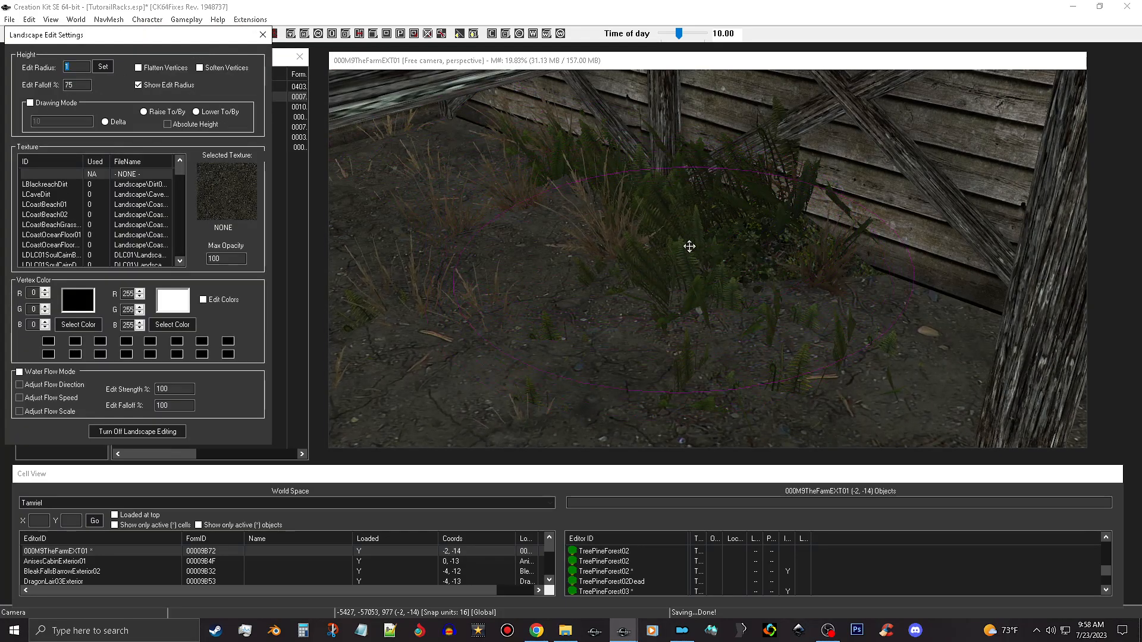
pyautogui.click(659, 259)
pyautogui.moveTo(666, 264); pyautogui.dragTo(688, 230, button='right')
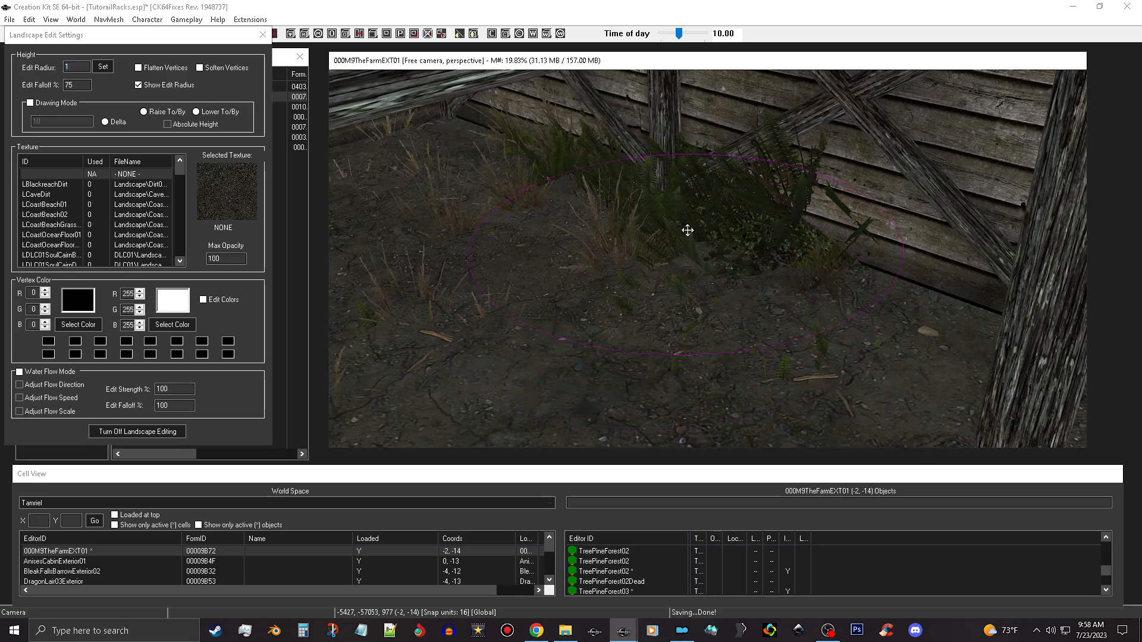
pyautogui.rightClick(724, 213)
pyautogui.rightClick(716, 208)
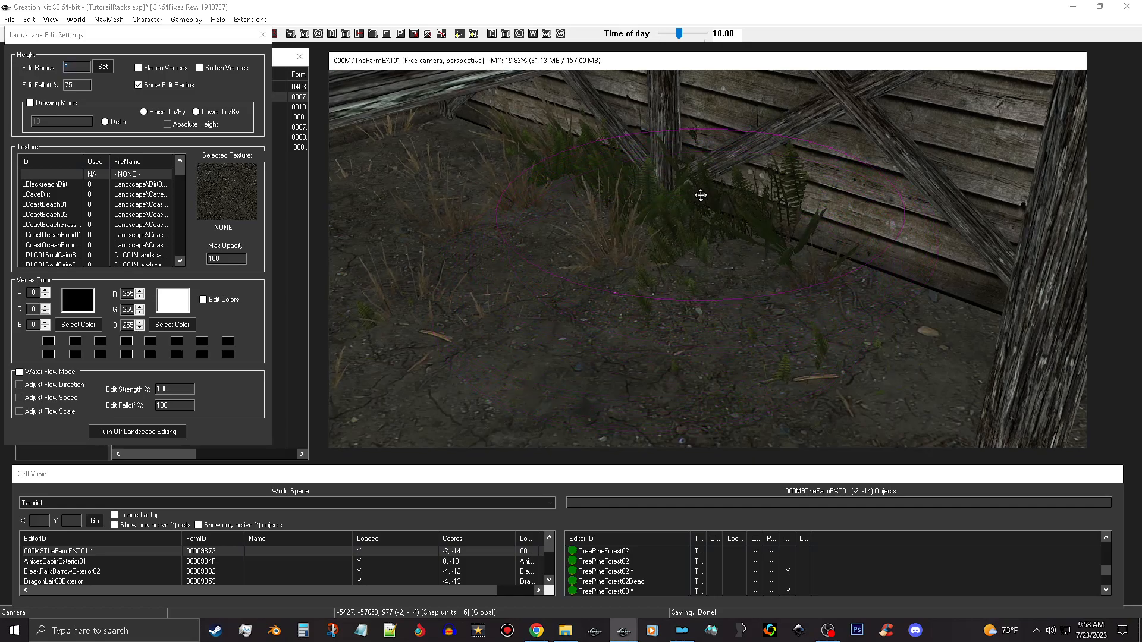
pyautogui.rightClick(709, 198)
pyautogui.rightClick(705, 197)
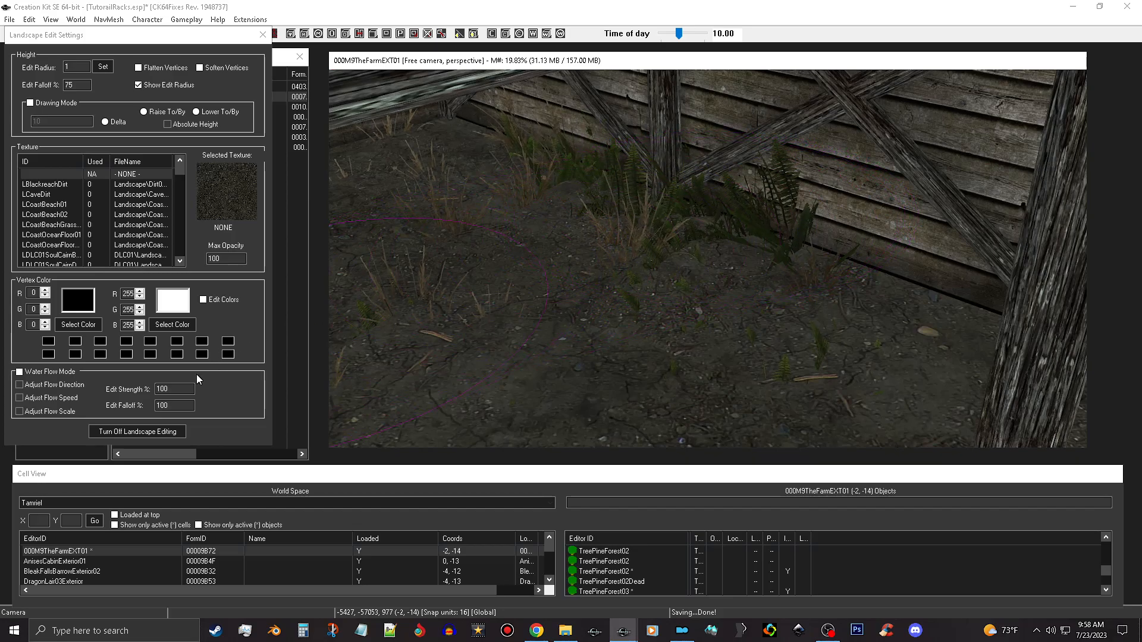
# Examine the ferns and tall grass growing along the foundation outside the barn wall.
pyautogui.keyDown('shift'); pyautogui.moveTo(670, 350); pyautogui.dragTo(951, 352, button='middle'); pyautogui.keyUp('shift')
pyautogui.keyDown('shift'); pyautogui.moveTo(753, 361); pyautogui.dragTo(797, 285, button='middle'); pyautogui.keyUp('shift')
pyautogui.keyDown('shift'); pyautogui.moveTo(560, 359); pyautogui.dragTo(604, 287, button='middle'); pyautogui.keyUp('shift')
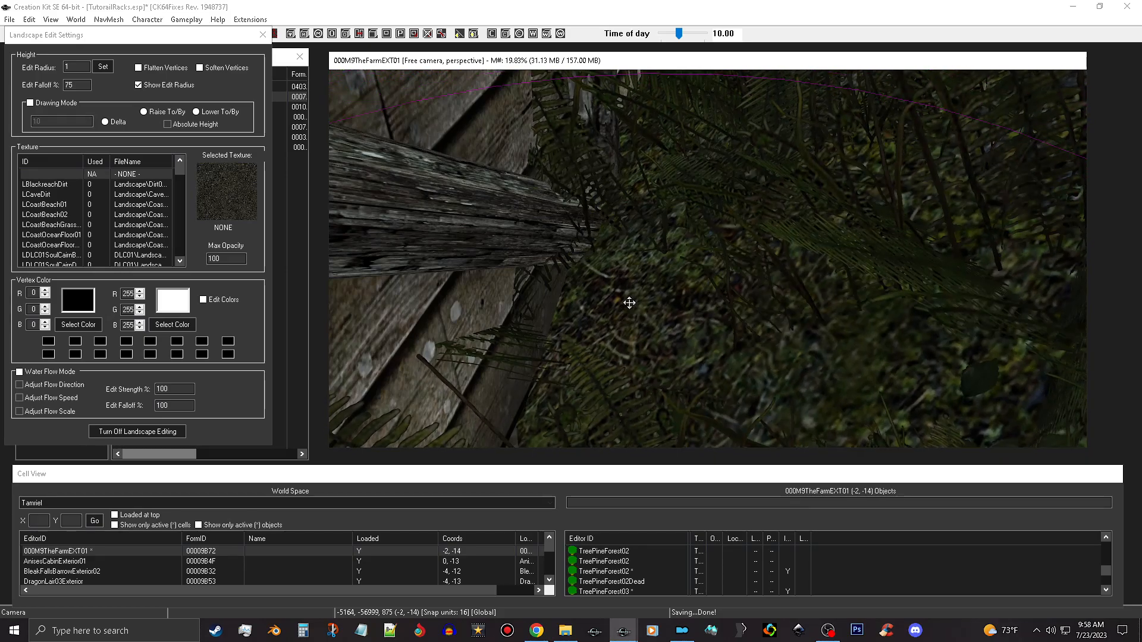
pyautogui.keyDown('shift'); pyautogui.moveTo(629, 303); pyautogui.dragTo(658, 244, button='middle'); pyautogui.keyUp('shift')
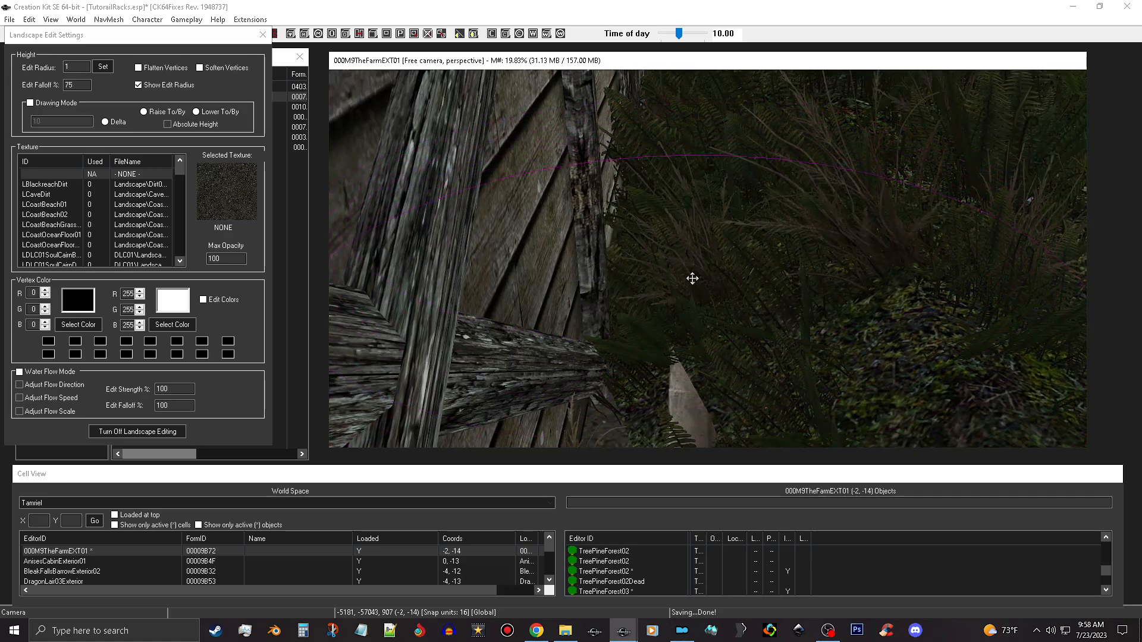
pyautogui.moveTo(708, 308)
pyautogui.keyDown('shift'); pyautogui.mouseDown(button='middle')
pyautogui.moveTo(698, 269)
pyautogui.moveTo(682, 301)
pyautogui.moveTo(694, 311)
pyautogui.mouseUp(button='middle'); pyautogui.keyUp('shift')
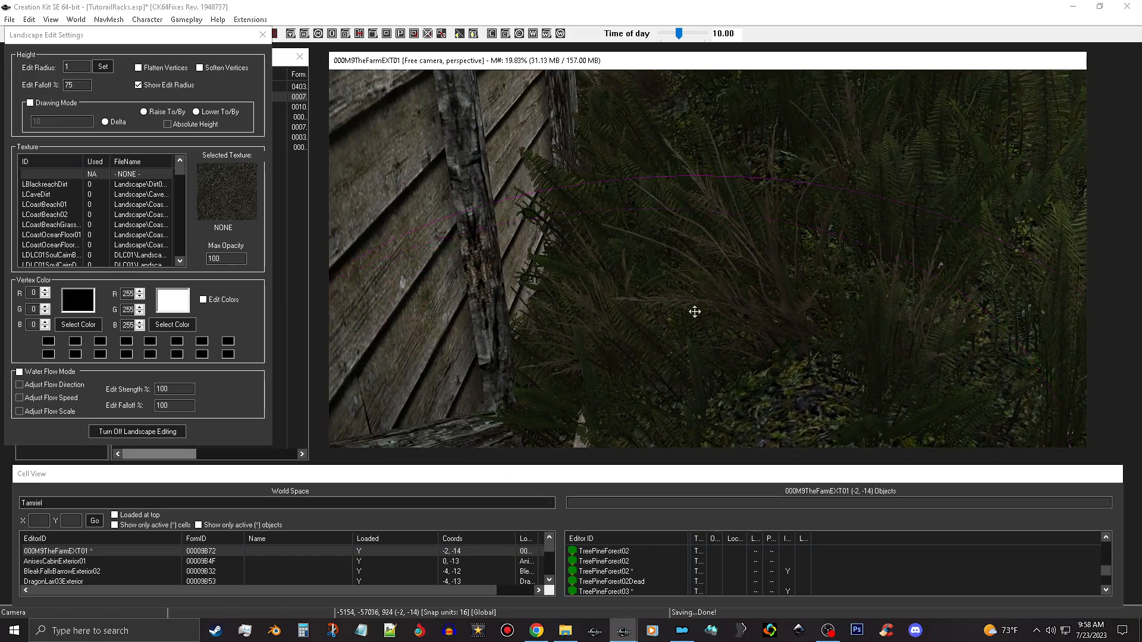
pyautogui.keyDown('shift'); pyautogui.moveTo(703, 232); pyautogui.dragTo(665, 337, button='middle'); pyautogui.keyUp('shift')
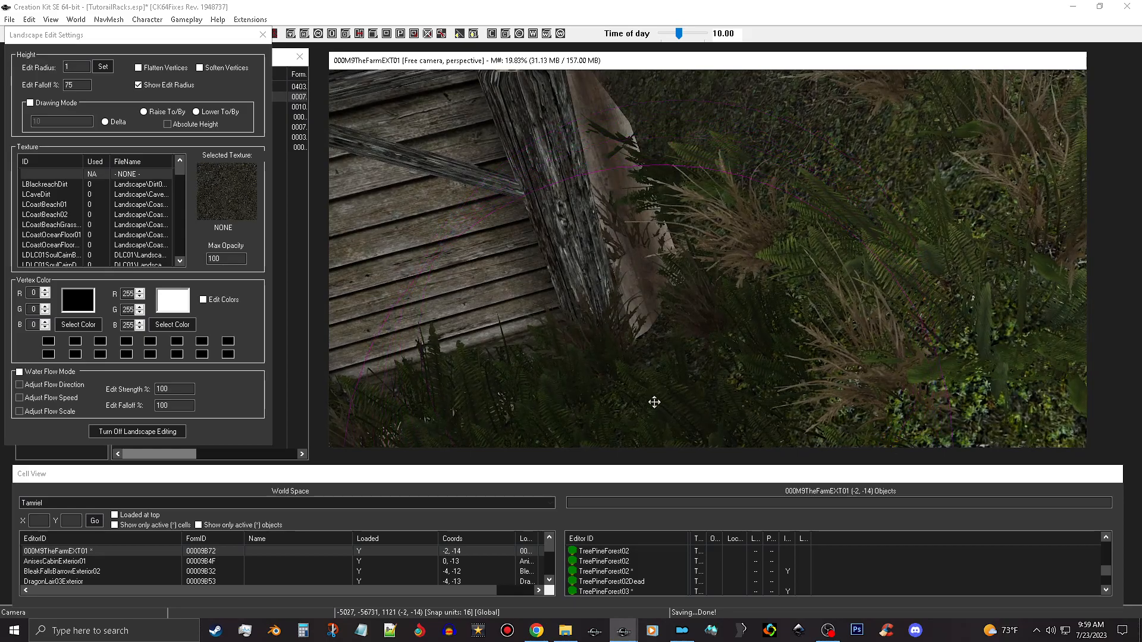
pyautogui.keyDown('shift'); pyautogui.moveTo(677, 416); pyautogui.dragTo(756, 335, button='middle'); pyautogui.keyUp('shift')
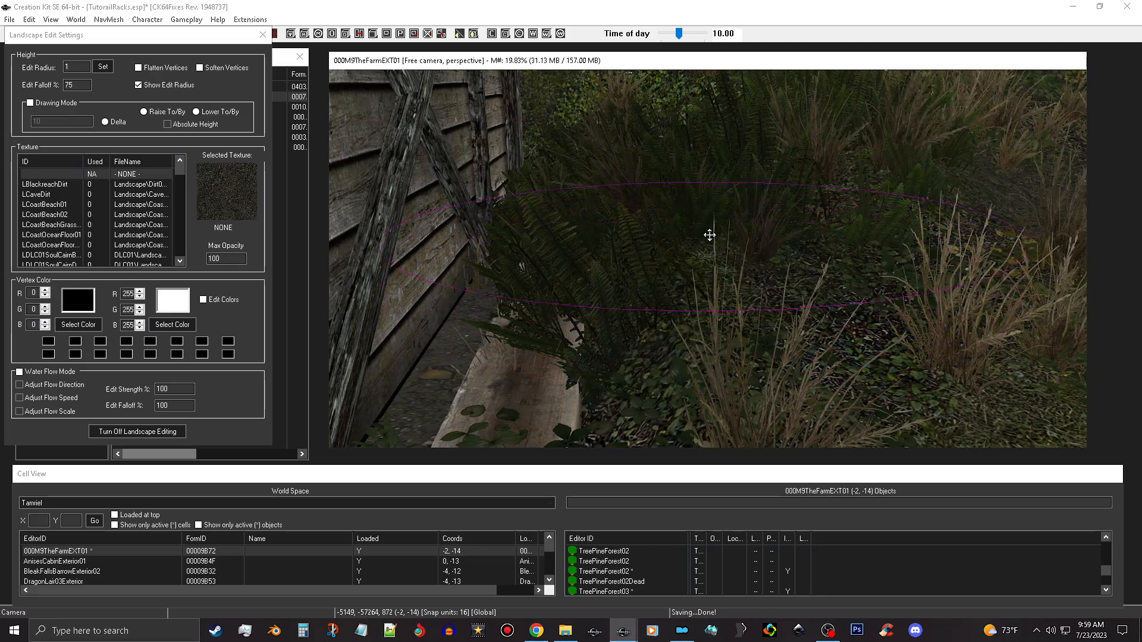
pyautogui.moveTo(709, 241)
pyautogui.keyDown('shift'); pyautogui.mouseDown(button='middle')
pyautogui.moveTo(714, 217)
pyautogui.moveTo(709, 230)
pyautogui.mouseUp(button='middle'); pyautogui.keyUp('shift')
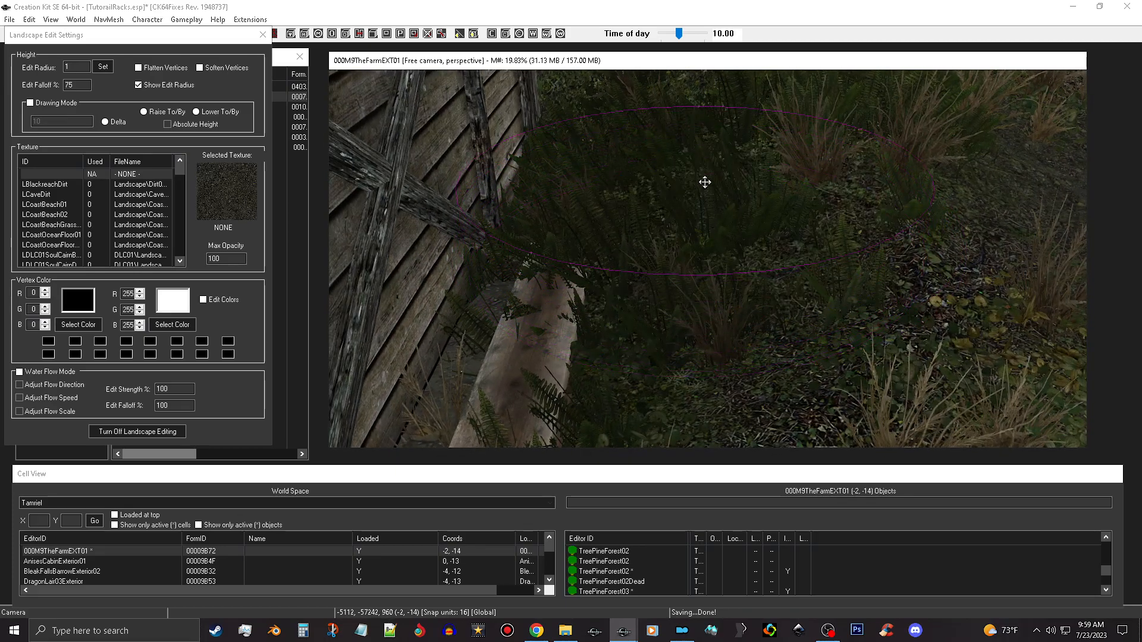
pyautogui.keyDown('shift'); pyautogui.moveTo(716, 155); pyautogui.dragTo(721, 174, button='middle'); pyautogui.keyUp('shift')
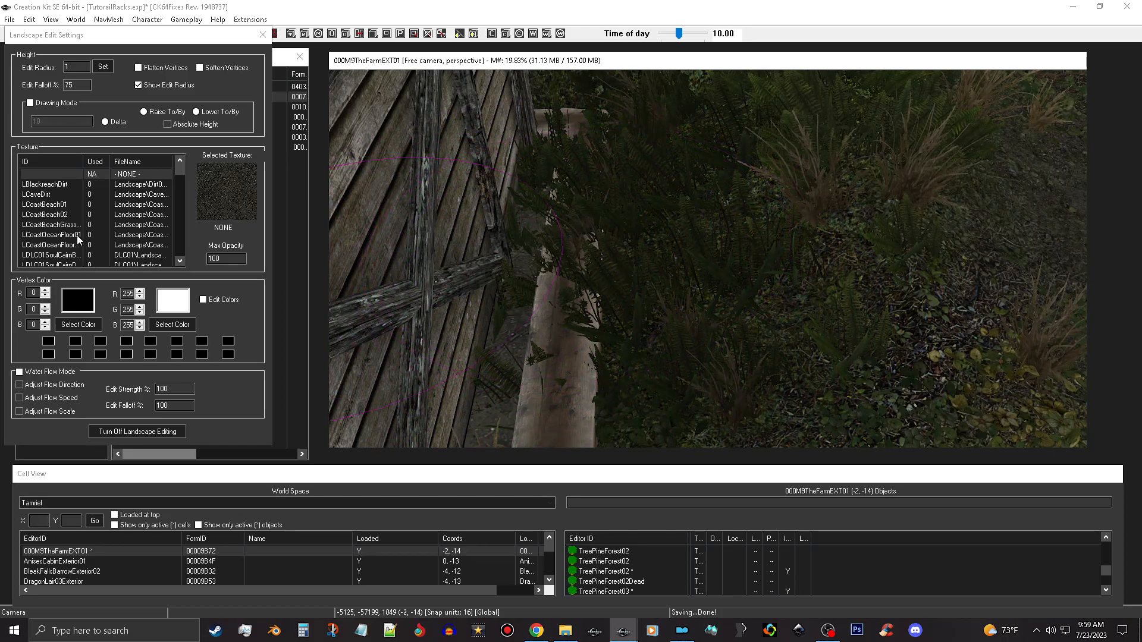
# Choose LFallForestGrass01NoGrass as the landscape texture for the ground beside the barn, widening the texture ID column to show full names.
pyautogui.click(139, 215)
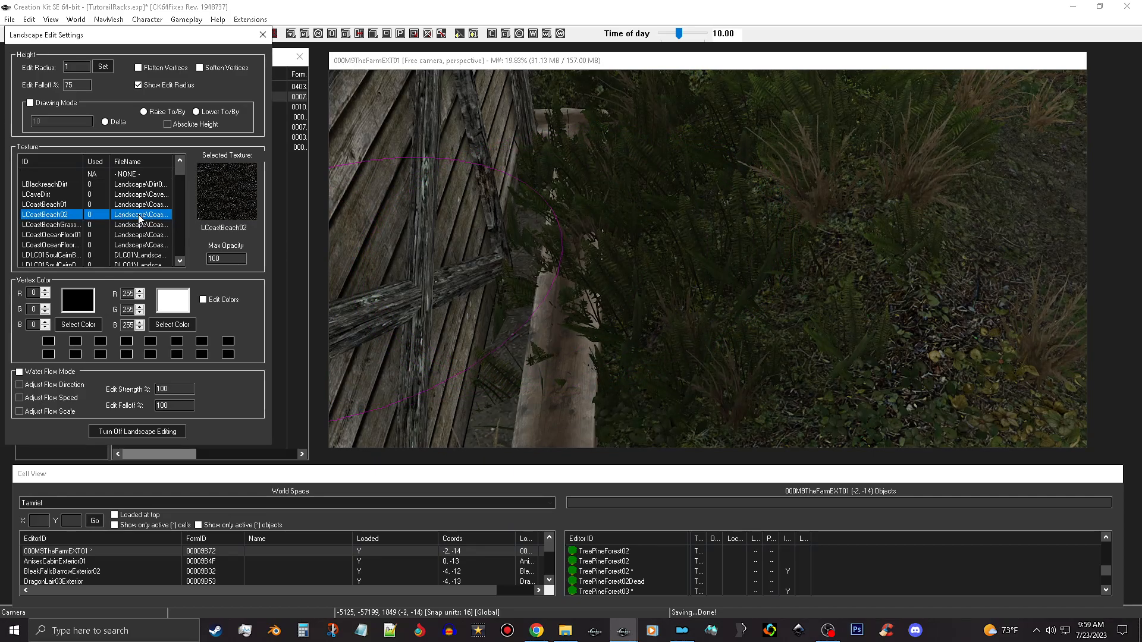
pyautogui.scroll(-2, 139, 219)
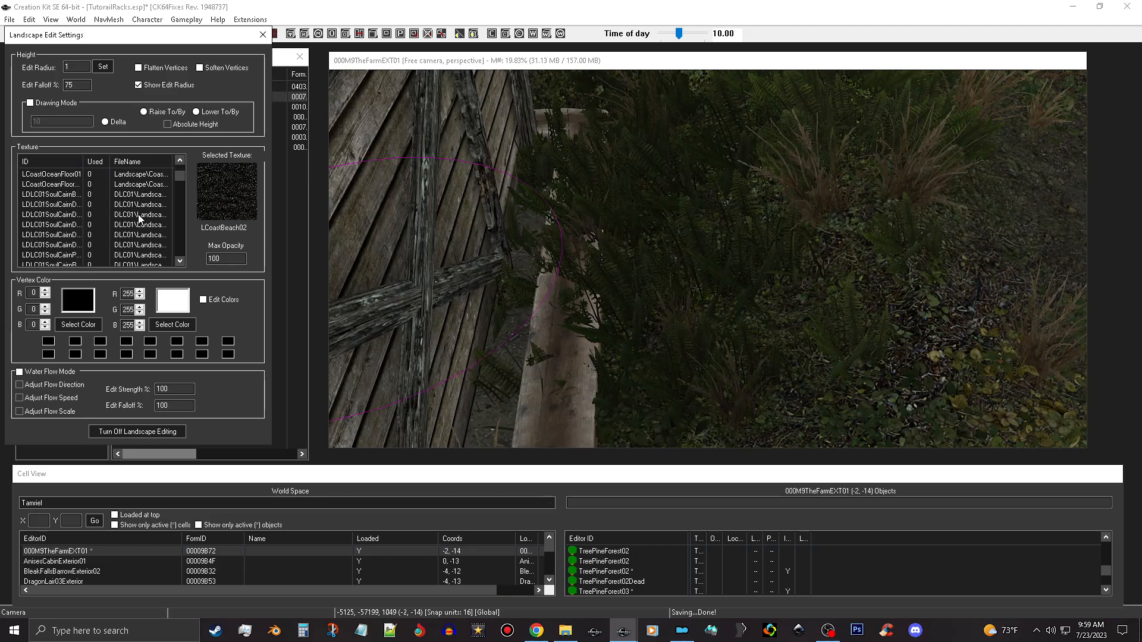
pyautogui.scroll(-5, 102, 229)
pyautogui.scroll(-2, 104, 230)
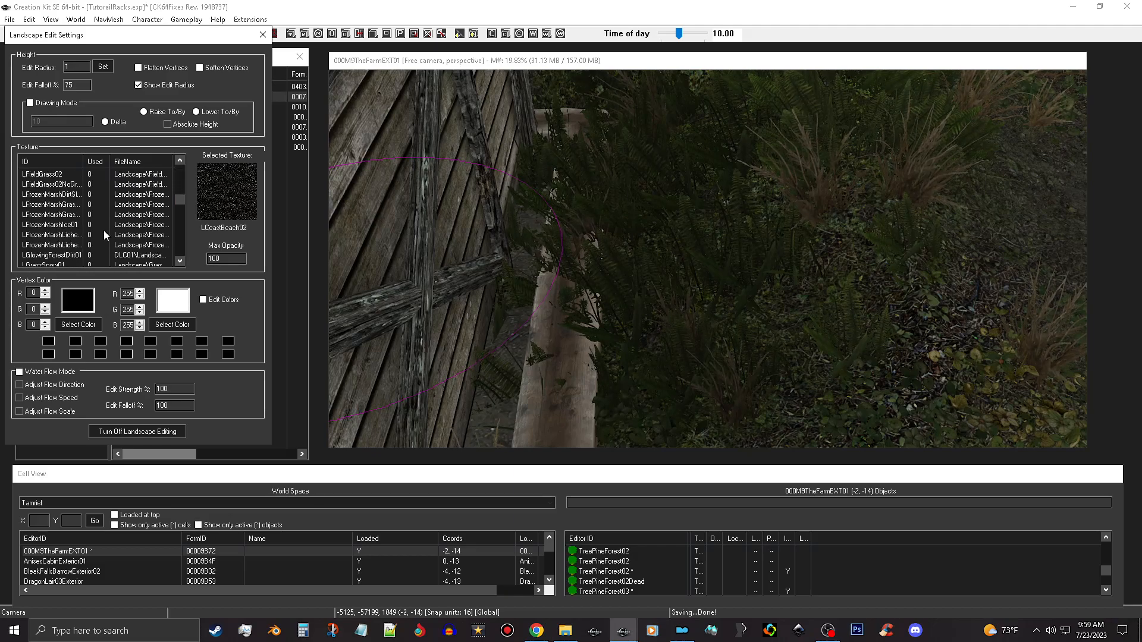
pyautogui.scroll(4, 104, 230)
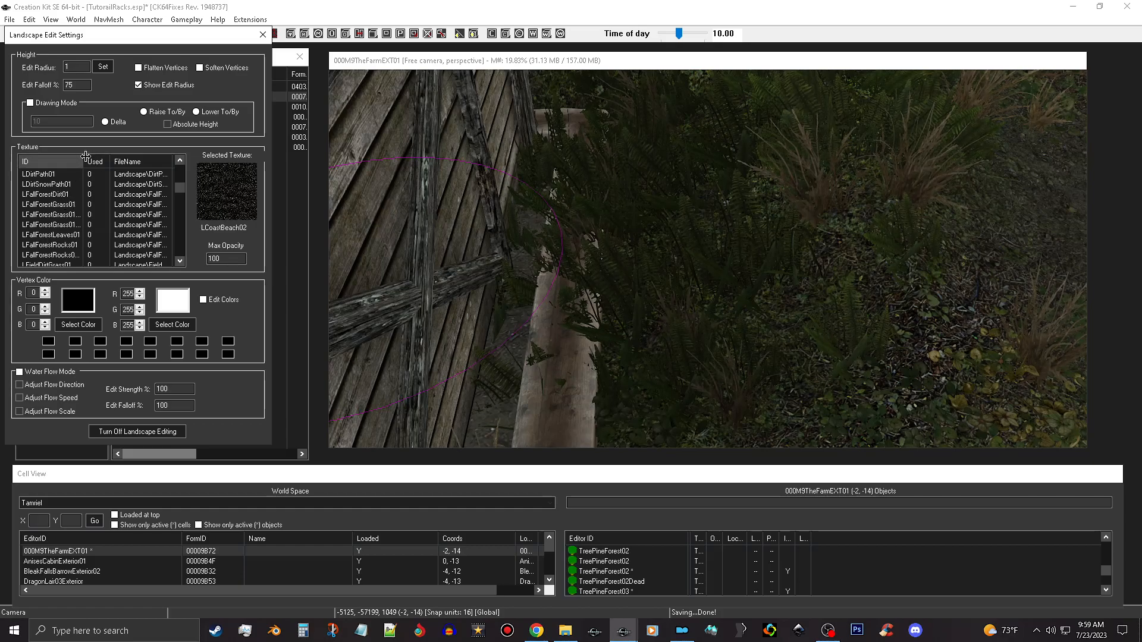
pyautogui.moveTo(84, 156); pyautogui.dragTo(104, 156)
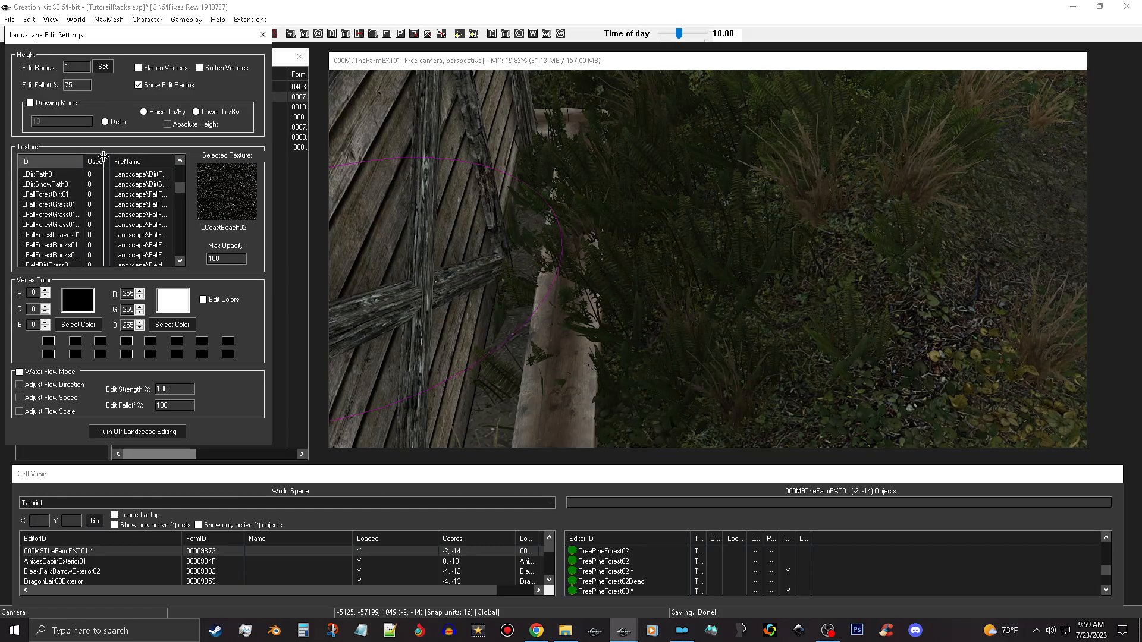
pyautogui.click(93, 228)
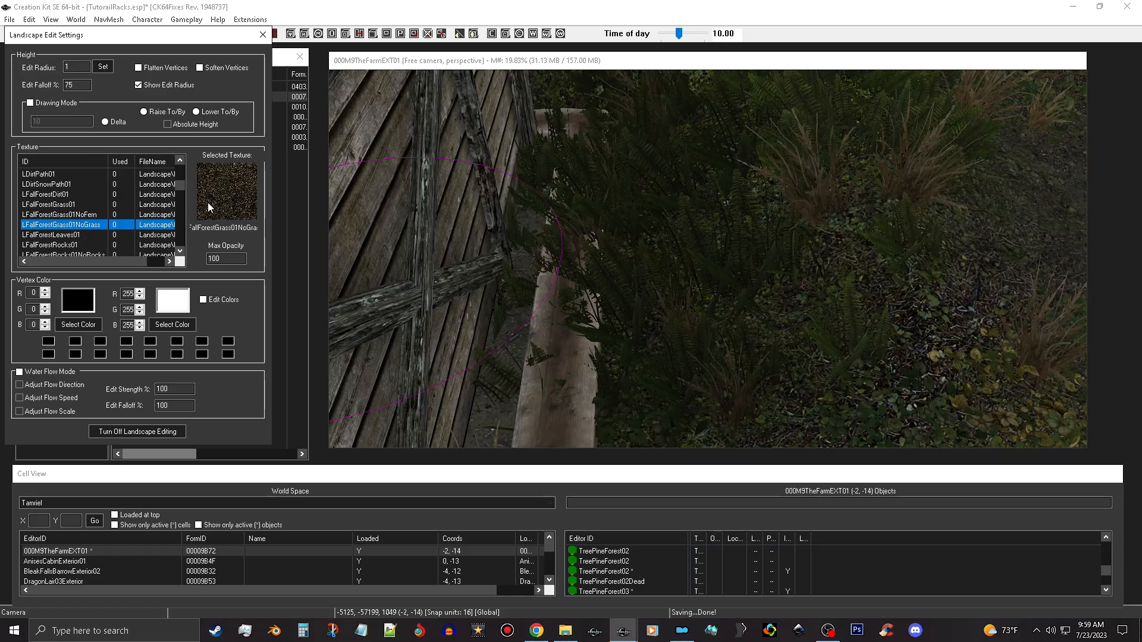
pyautogui.click(662, 126)
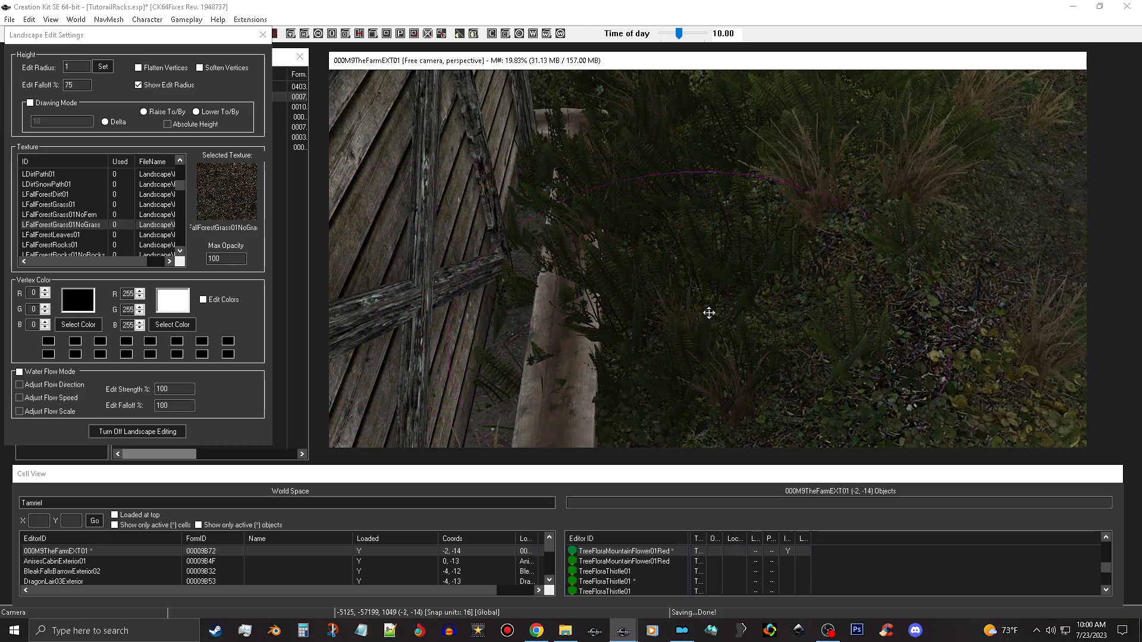
# Try LFallForestDirt01, NONE and LFallForestGrass01NoFern as the landscape texture over the ferns outside the barn wall.
pyautogui.moveTo(828, 176)
pyautogui.mouseDown(button='middle')
pyautogui.moveTo(851, 176)
pyautogui.moveTo(833, 193)
pyautogui.mouseUp(button='middle')
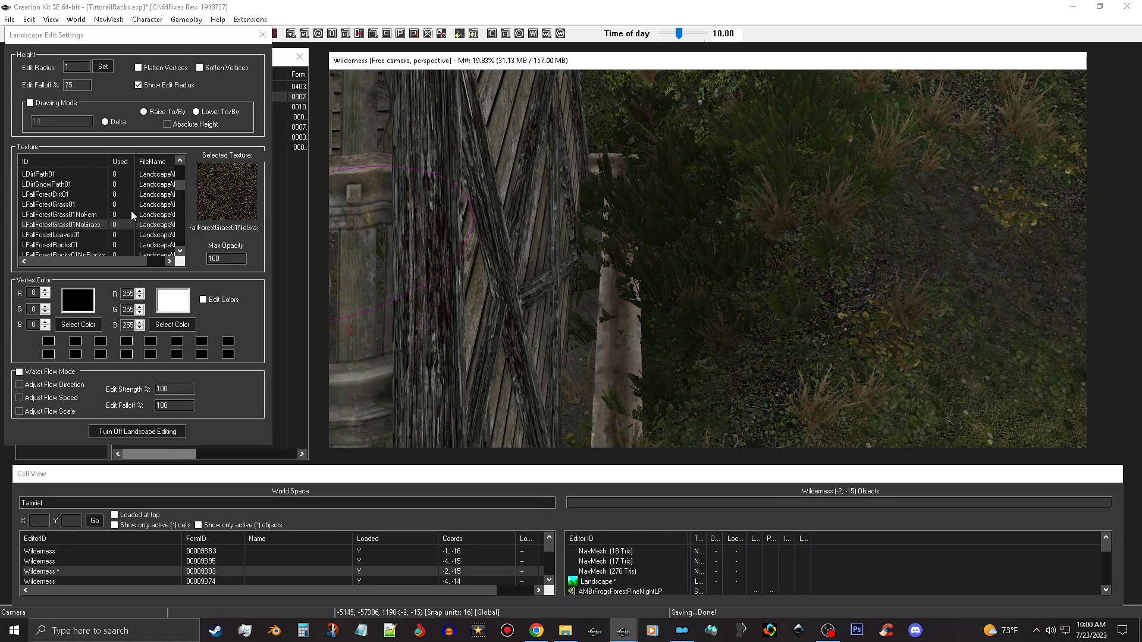
pyautogui.click(71, 191)
pyautogui.scroll(6, 73, 192)
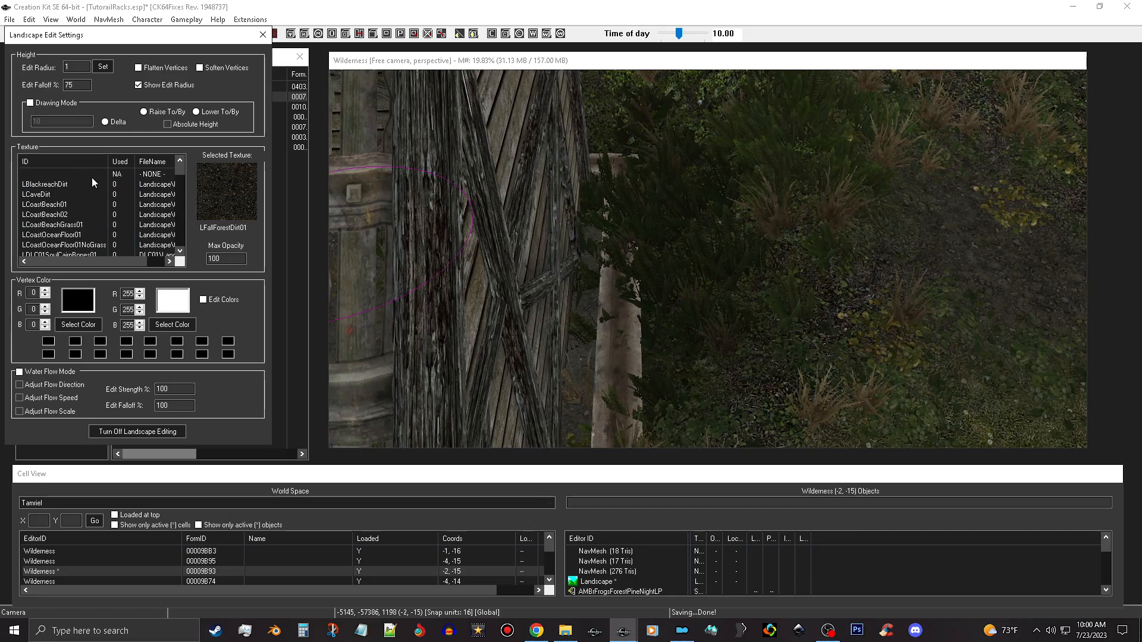
pyautogui.click(87, 175)
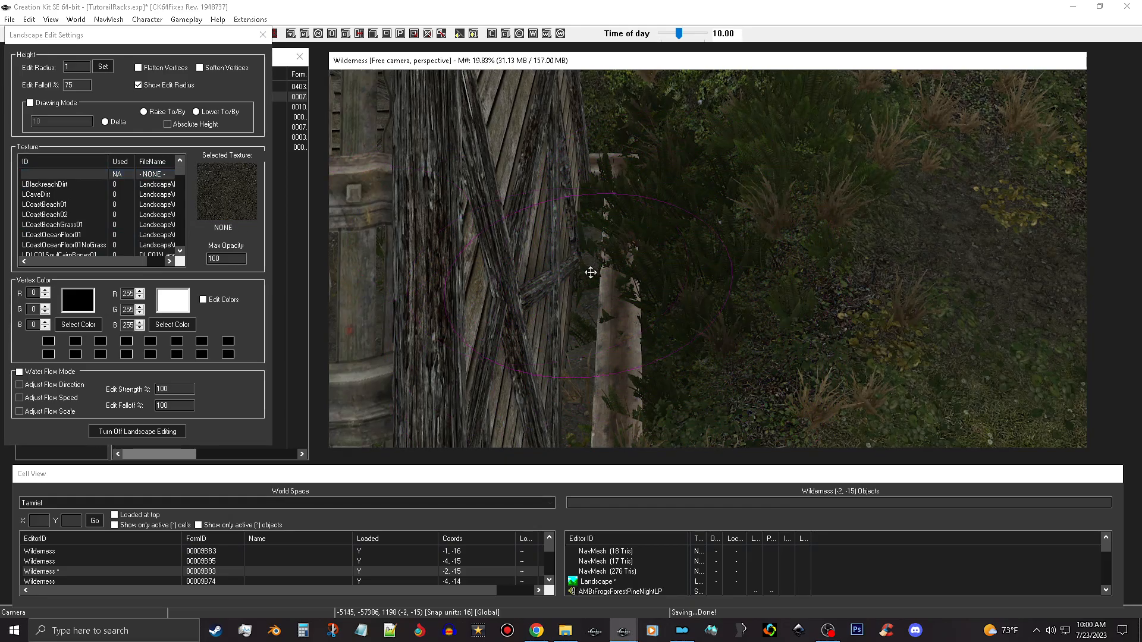
pyautogui.click(75, 215)
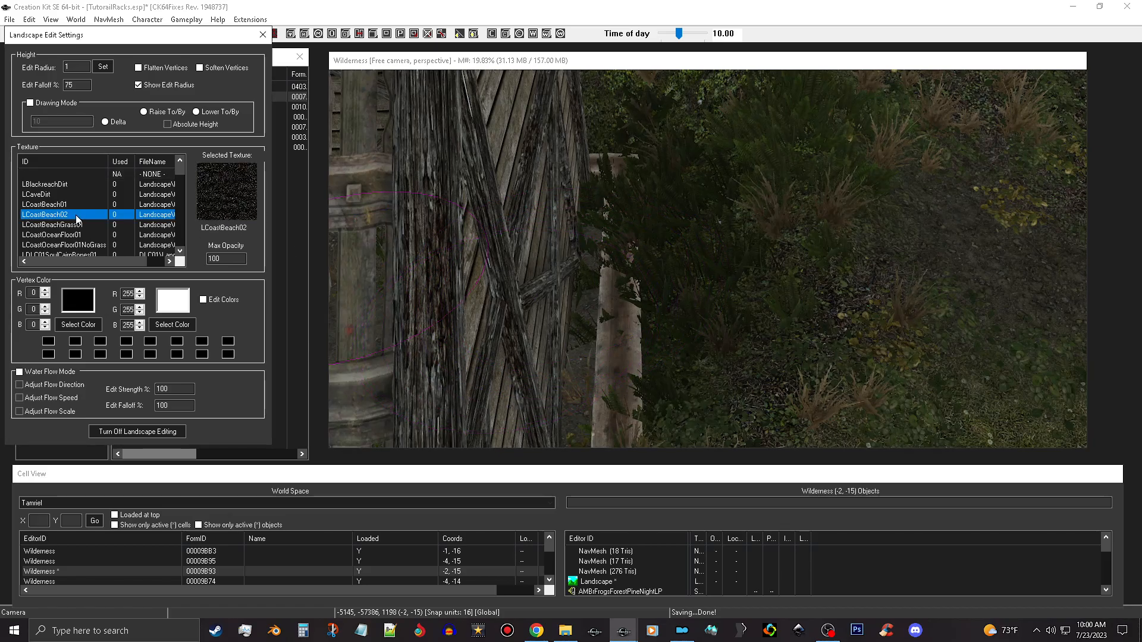
pyautogui.scroll(-5, 76, 215)
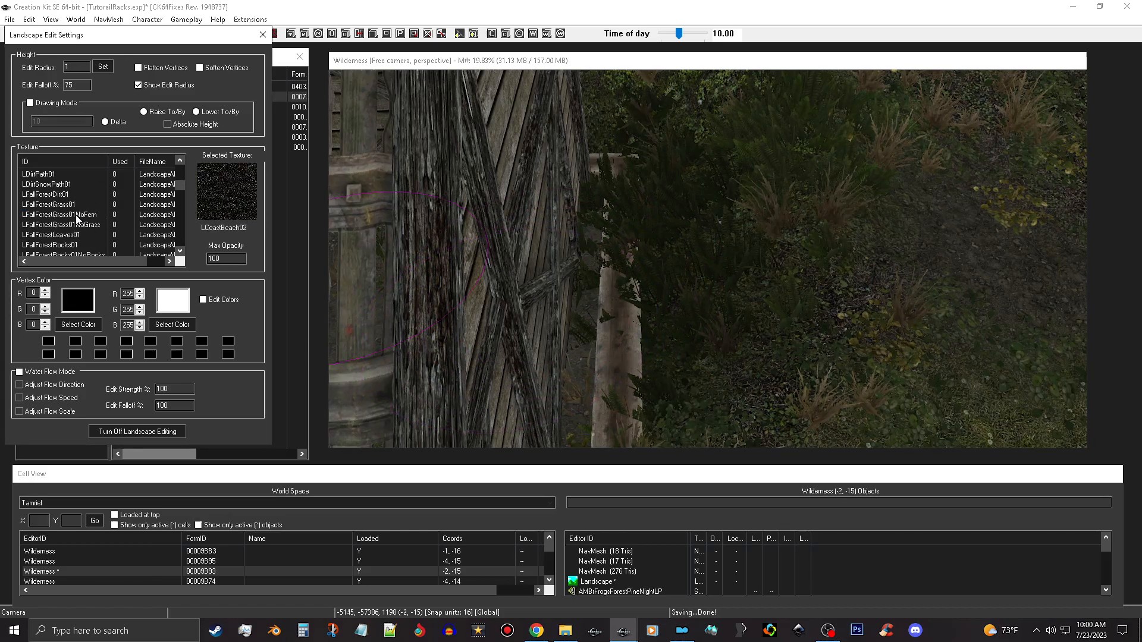
pyautogui.click(93, 216)
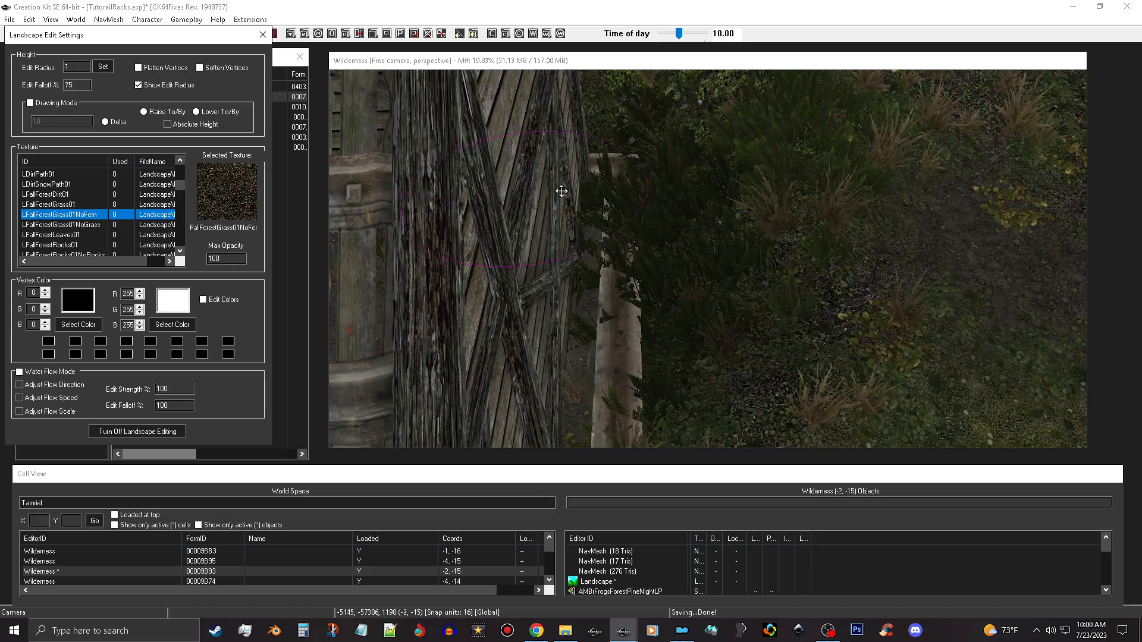
pyautogui.rightClick(663, 188)
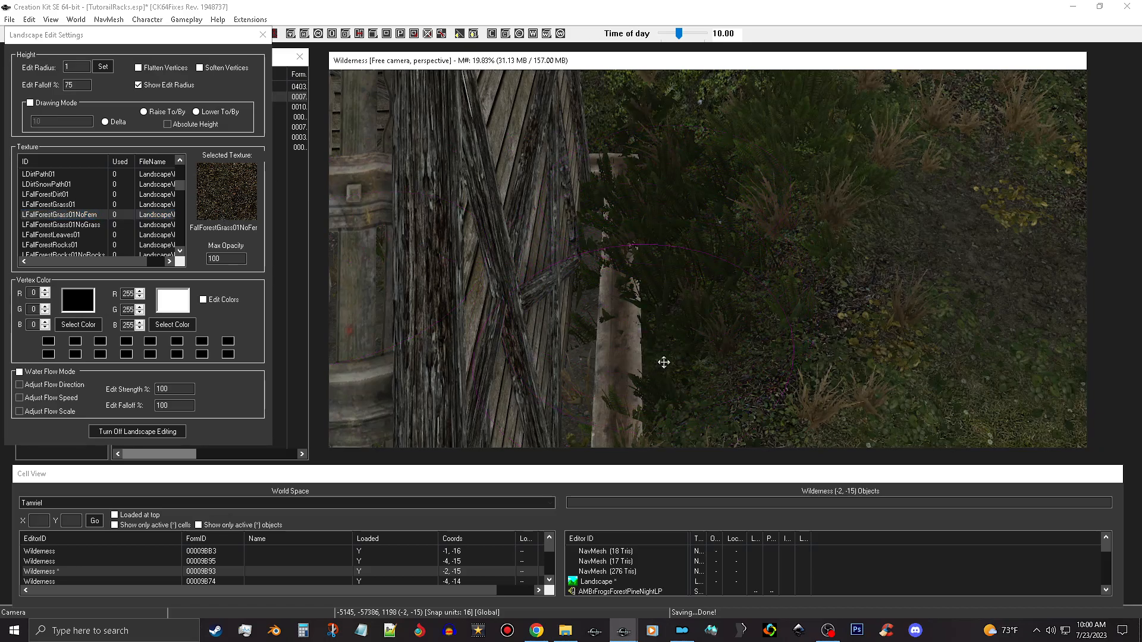
# Try the LFallForestLeaves01 and LFallForestRocks01 landscape textures on the ground along the barn's foundation.
pyautogui.click(80, 235)
pyautogui.rightClick(636, 292)
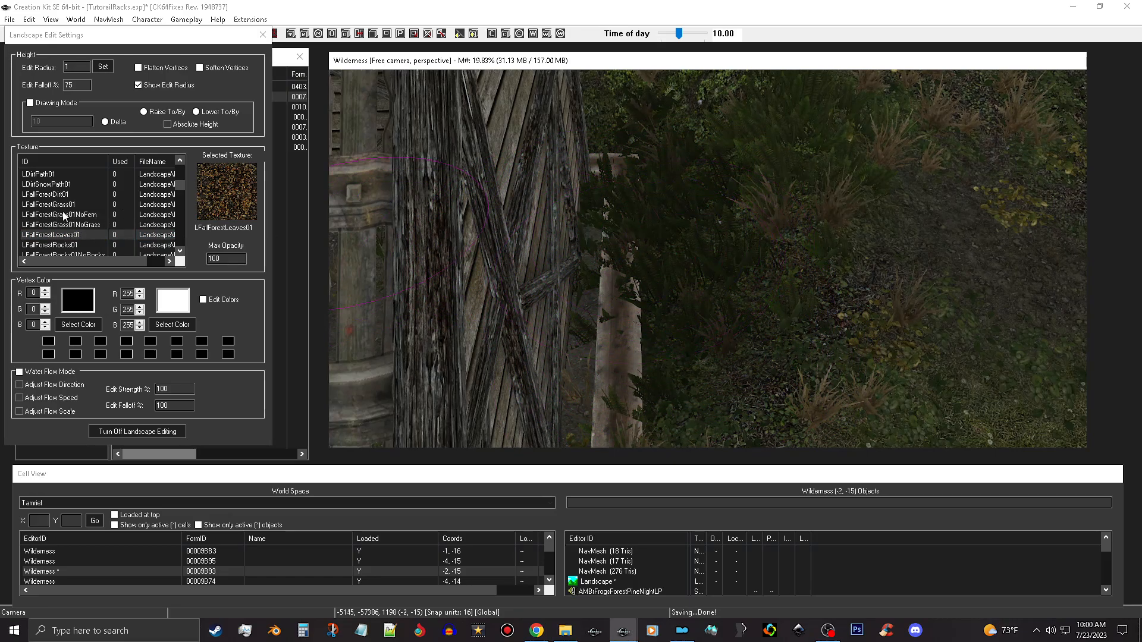
pyautogui.click(93, 246)
pyautogui.scroll(-1, 93, 246)
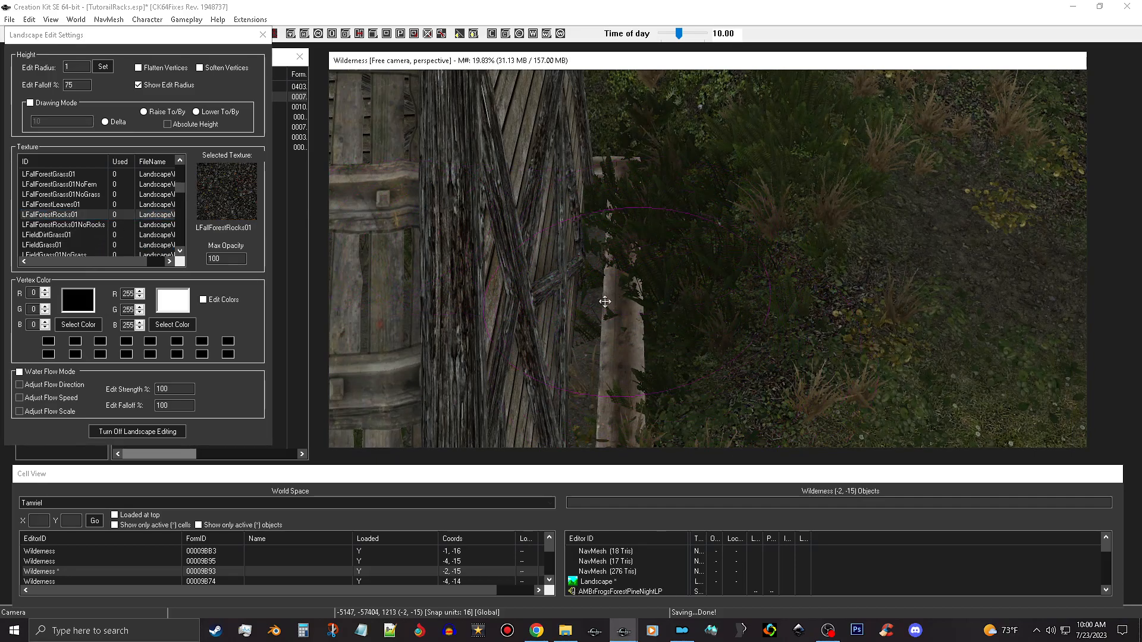
pyautogui.moveTo(671, 356)
pyautogui.keyDown('shift'); pyautogui.mouseDown(button='middle')
pyautogui.moveTo(750, 268)
pyautogui.moveTo(752, 194)
pyautogui.moveTo(757, 212)
pyautogui.mouseUp(button='middle'); pyautogui.keyUp('shift')
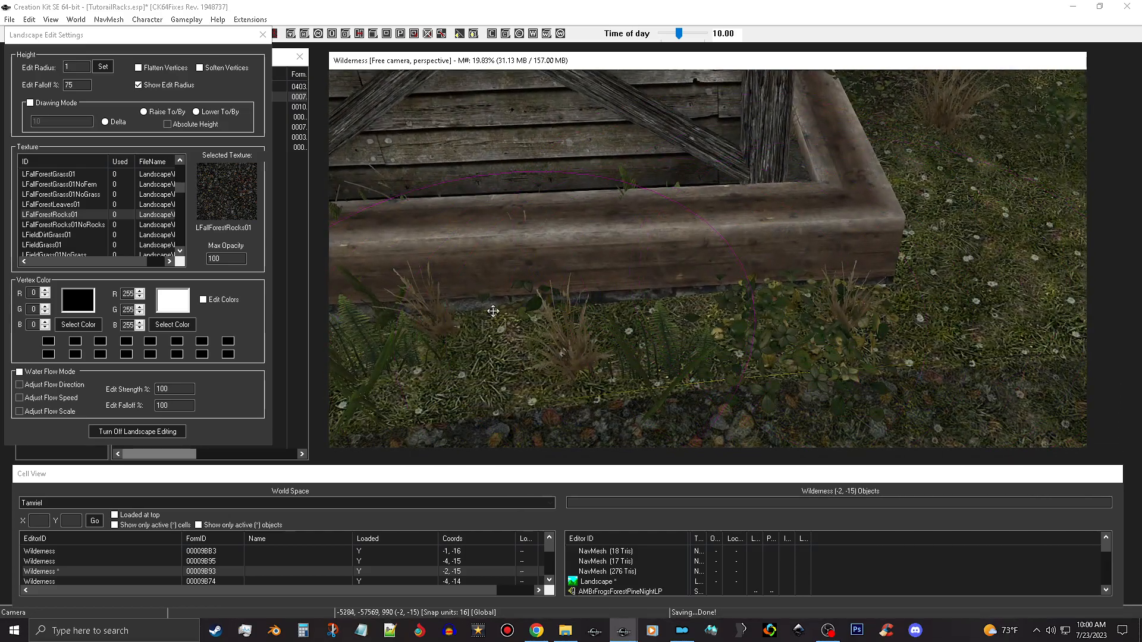
pyautogui.keyDown('shift'); pyautogui.moveTo(497, 309); pyautogui.dragTo(615, 290, button='middle'); pyautogui.keyUp('shift')
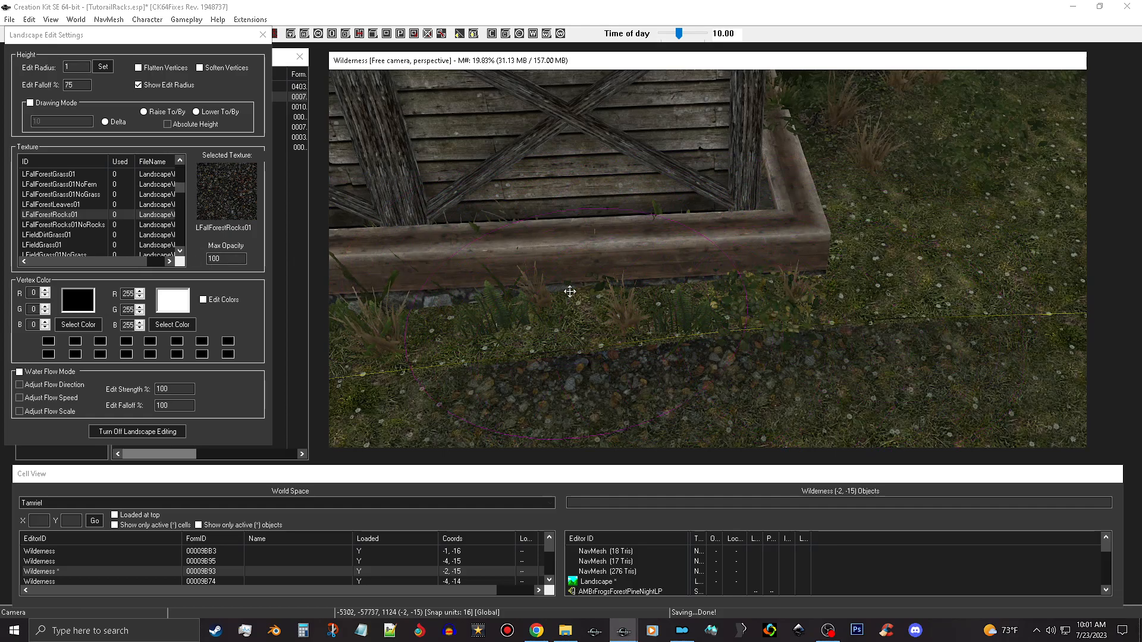
# Try LFallForestGrass01, LFallForestGrass01NoFern, LFallForestLeaves01 and LFallForestRocks01NoRocks as the texture for the ground outside the barn's foundation corner.
pyautogui.click(74, 174)
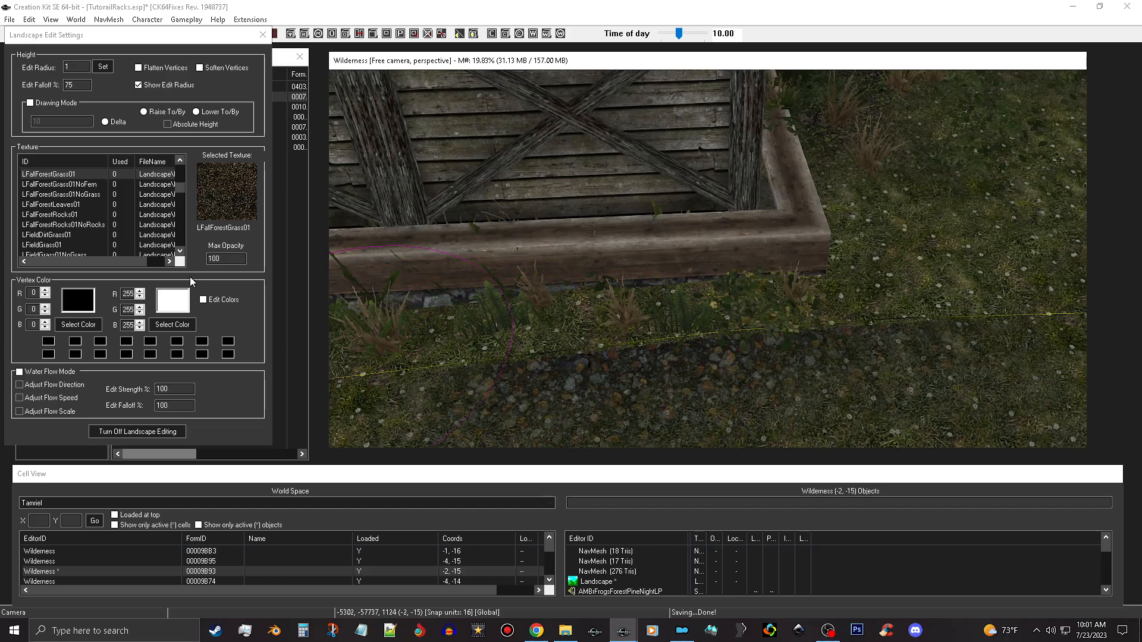
pyautogui.click(72, 184)
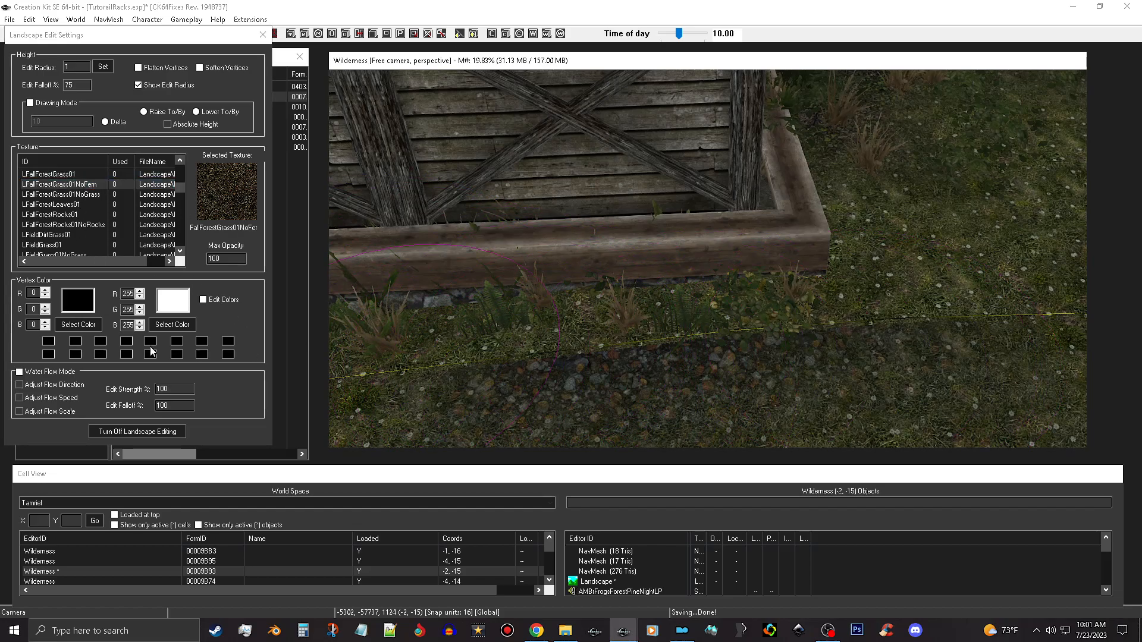
pyautogui.click(67, 205)
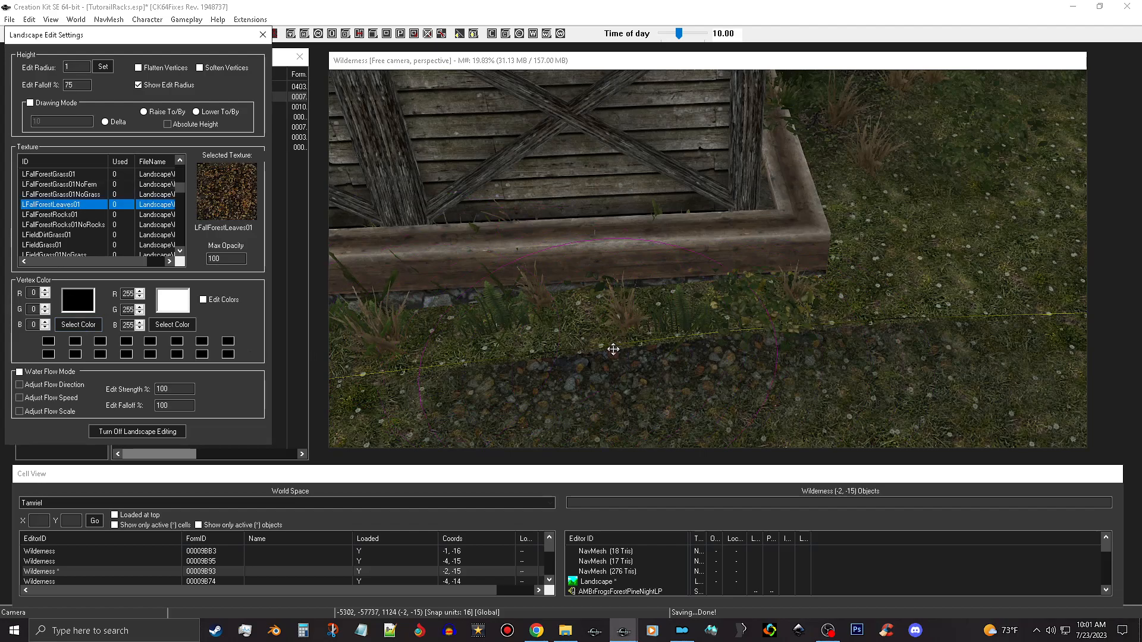
pyautogui.click(62, 225)
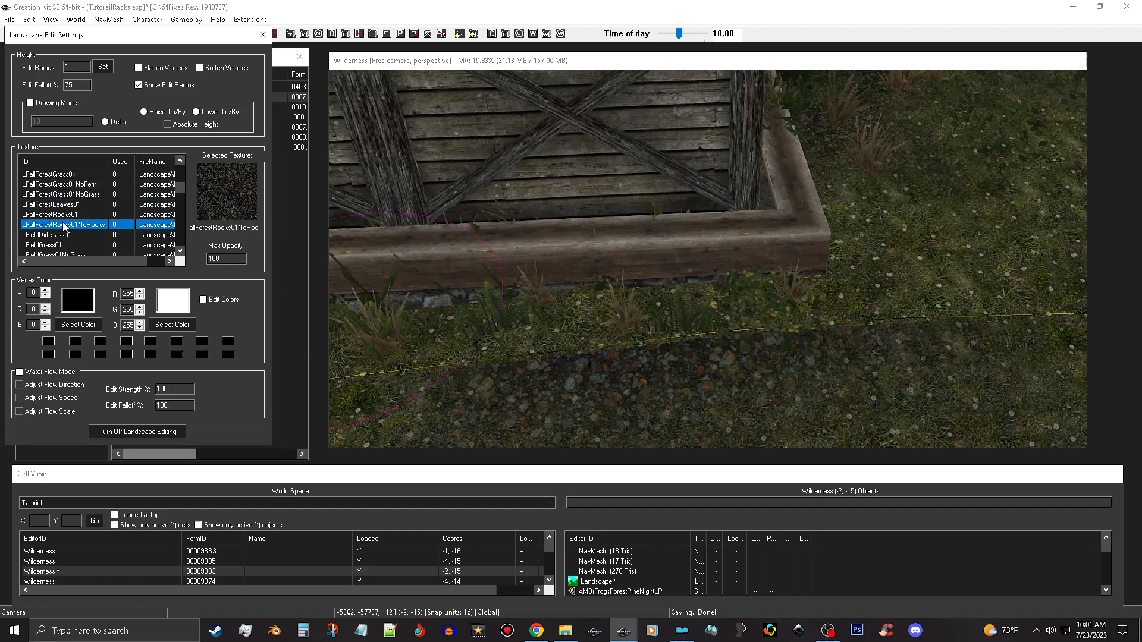
# Paint the LPineForest01 landscape texture over the grass along the foundation and around the barn's outer corner.
pyautogui.scroll(-3, 94, 210)
pyautogui.scroll(-5, 96, 213)
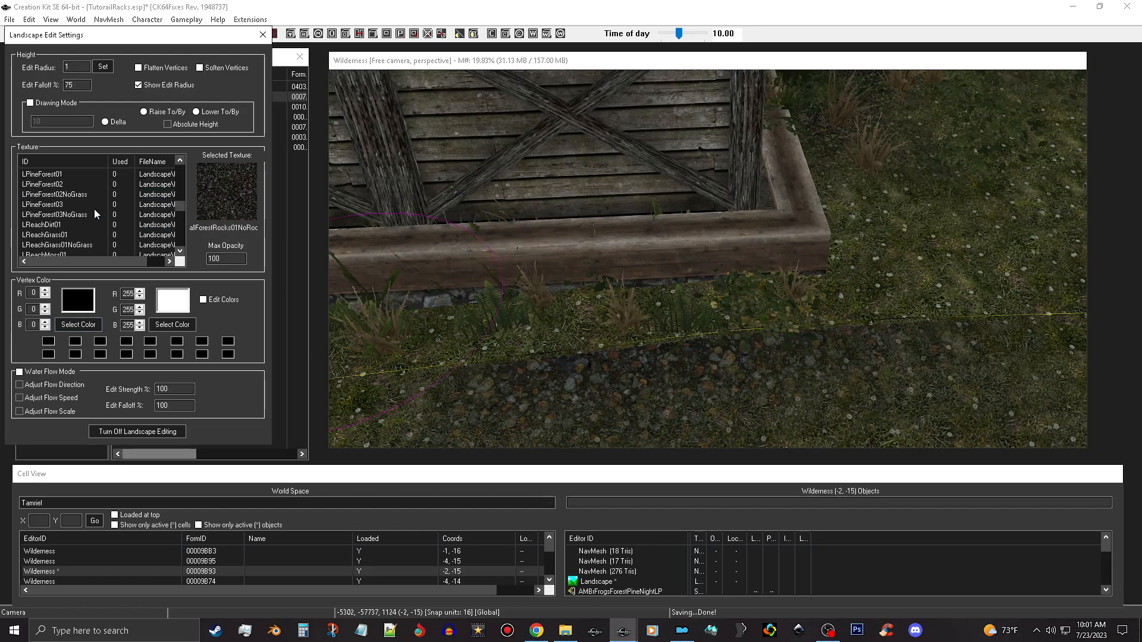
pyautogui.click(62, 185)
pyautogui.click(65, 172)
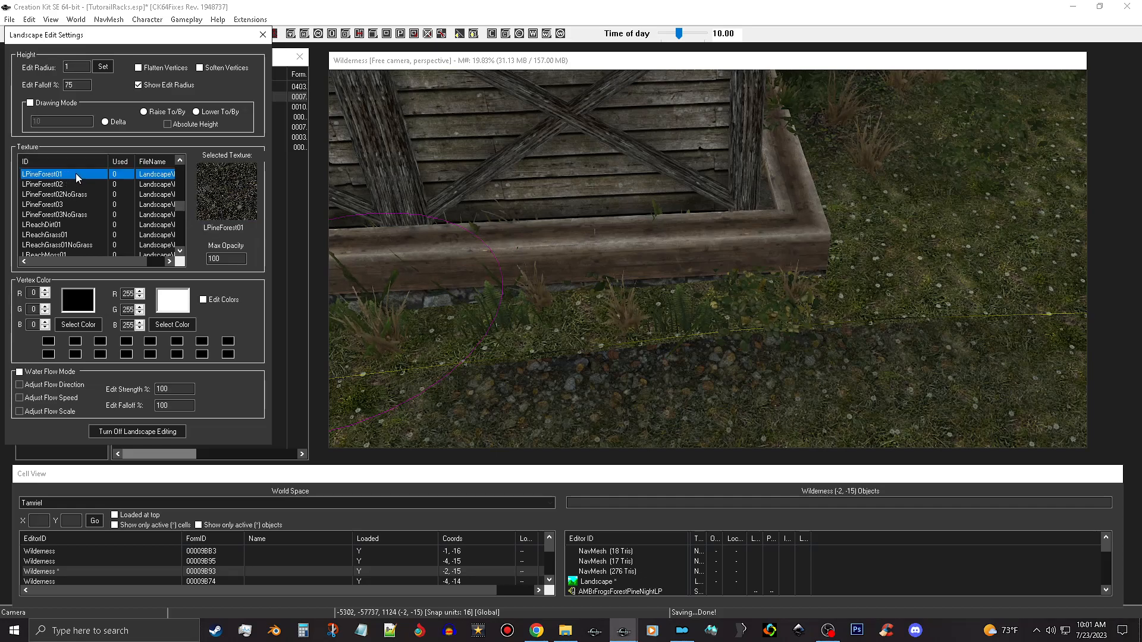
pyautogui.scroll(1, 76, 173)
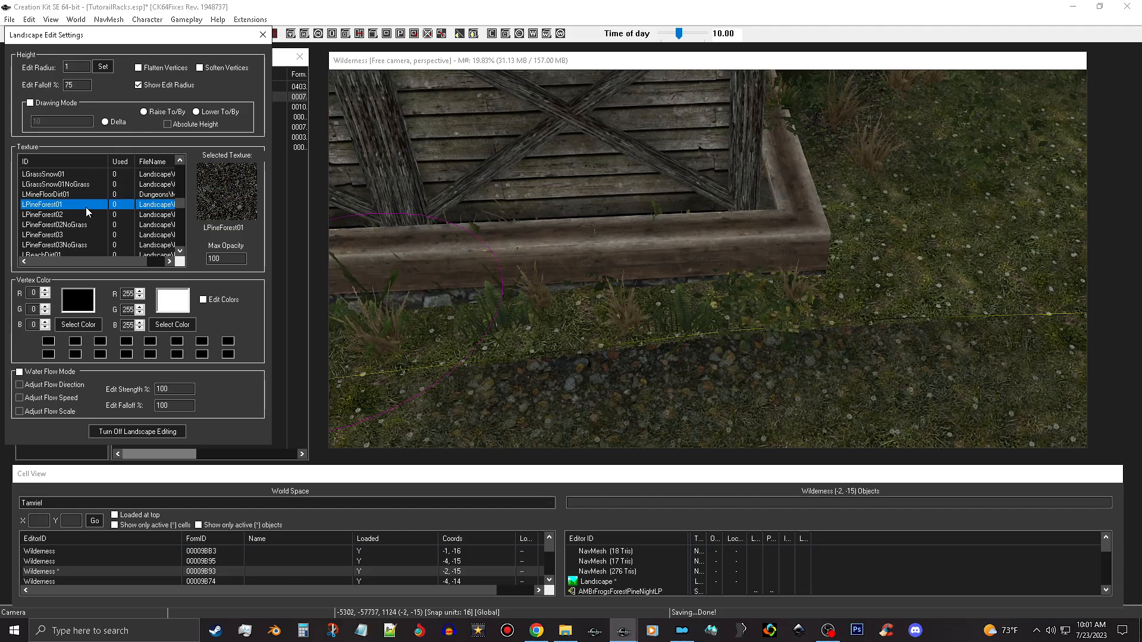
pyautogui.moveTo(668, 299)
pyautogui.mouseDown()
pyautogui.moveTo(667, 359)
pyautogui.moveTo(912, 343)
pyautogui.moveTo(873, 254)
pyautogui.mouseUp()
pyautogui.moveTo(522, 287); pyautogui.dragTo(634, 278, button='right')
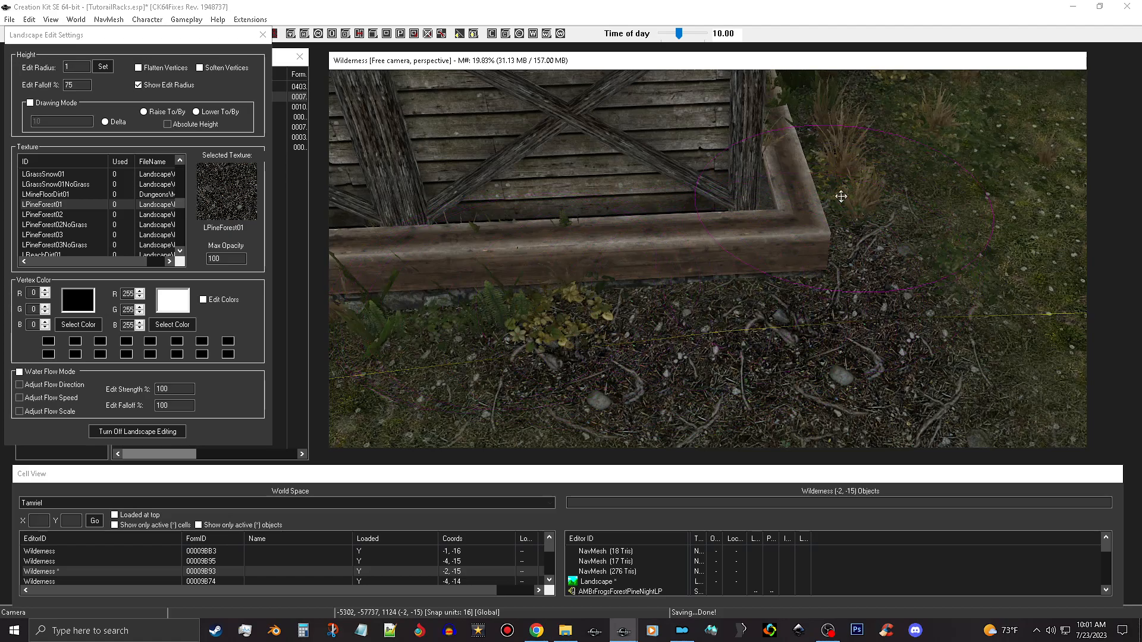
pyautogui.moveTo(912, 163); pyautogui.dragTo(915, 154)
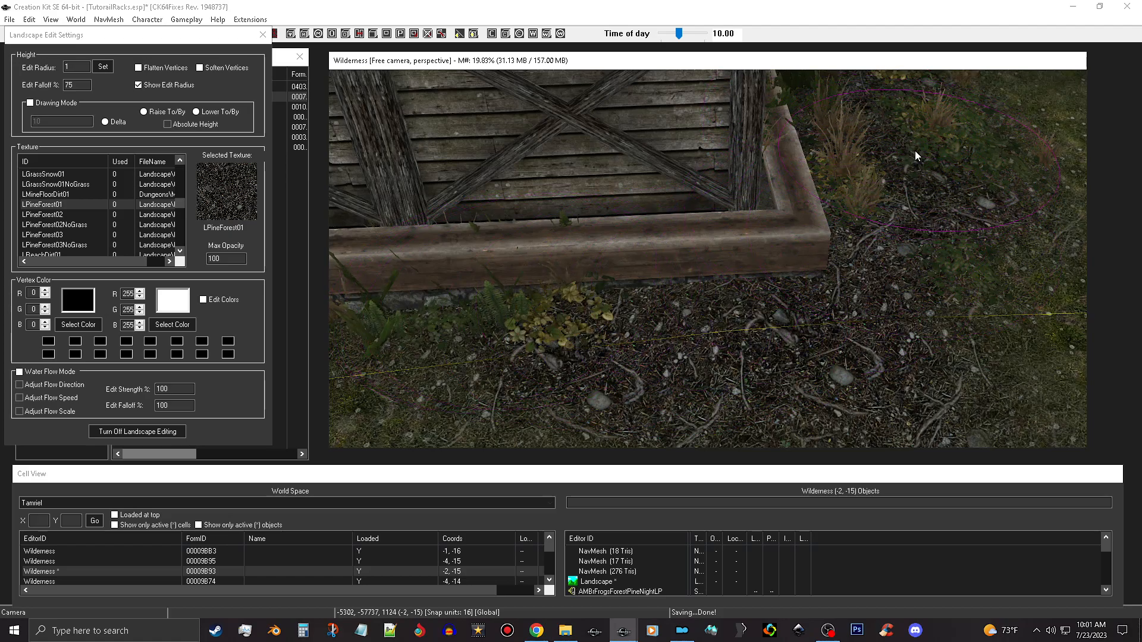
pyautogui.moveTo(914, 156); pyautogui.dragTo(895, 167, button='right')
# Continue painting LPineForest01 over the ferns and tall grass along the adjoining barn wall beyond that corner.
pyautogui.moveTo(863, 168)
pyautogui.keyDown('shift'); pyautogui.mouseDown(button='middle')
pyautogui.moveTo(816, 159)
pyautogui.moveTo(859, 135)
pyautogui.moveTo(736, 313)
pyautogui.mouseUp(button='middle'); pyautogui.keyUp('shift')
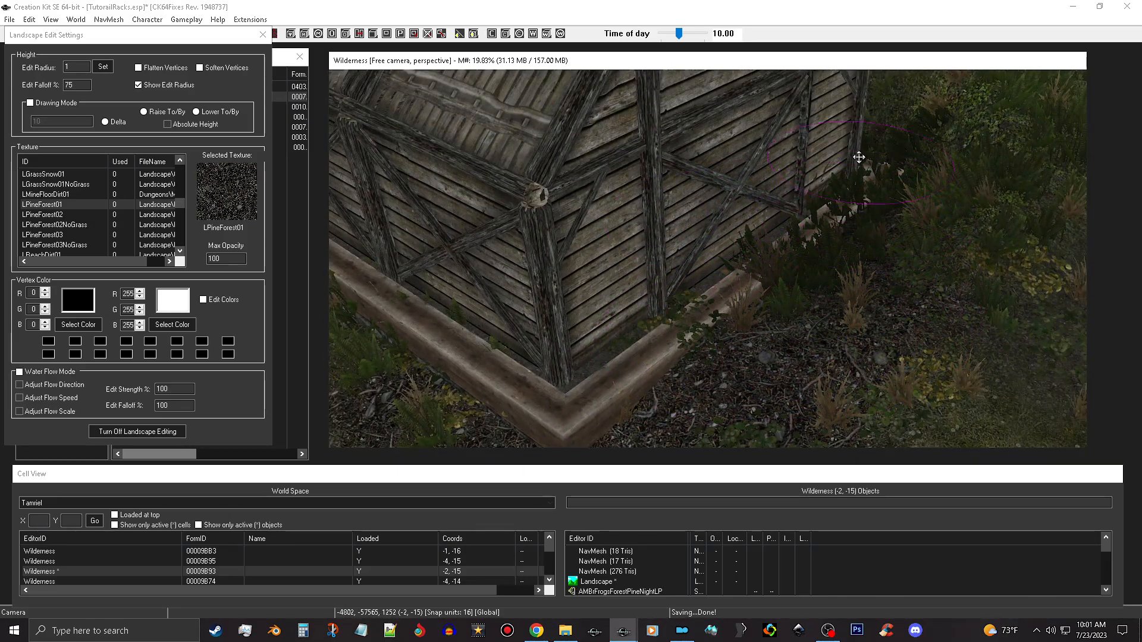
pyautogui.rightClick(818, 204)
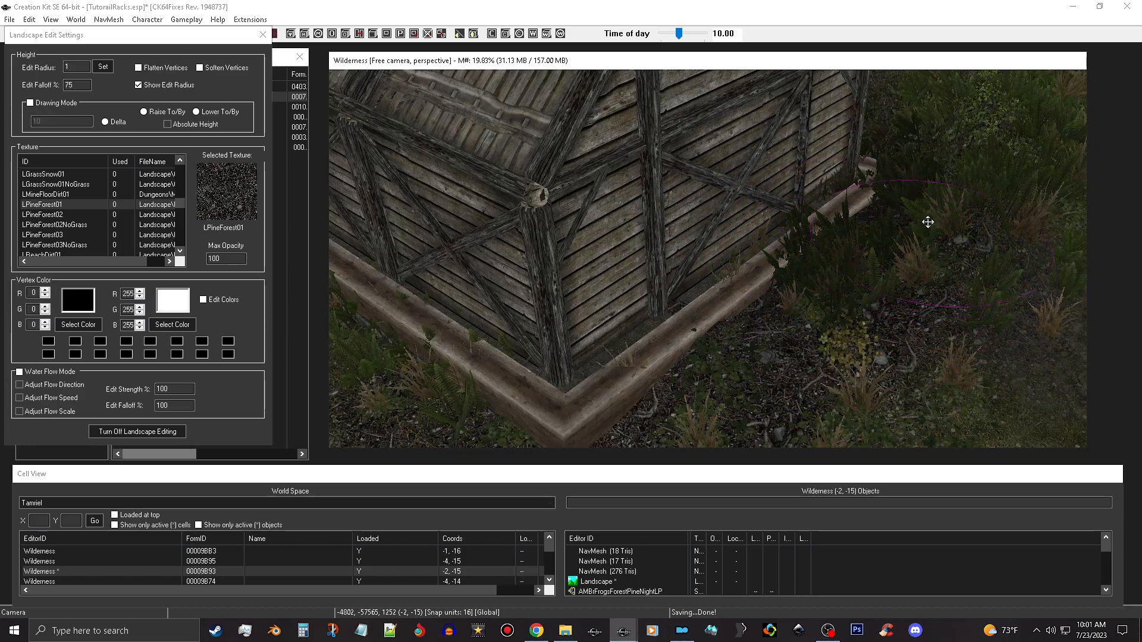
pyautogui.rightClick(789, 258)
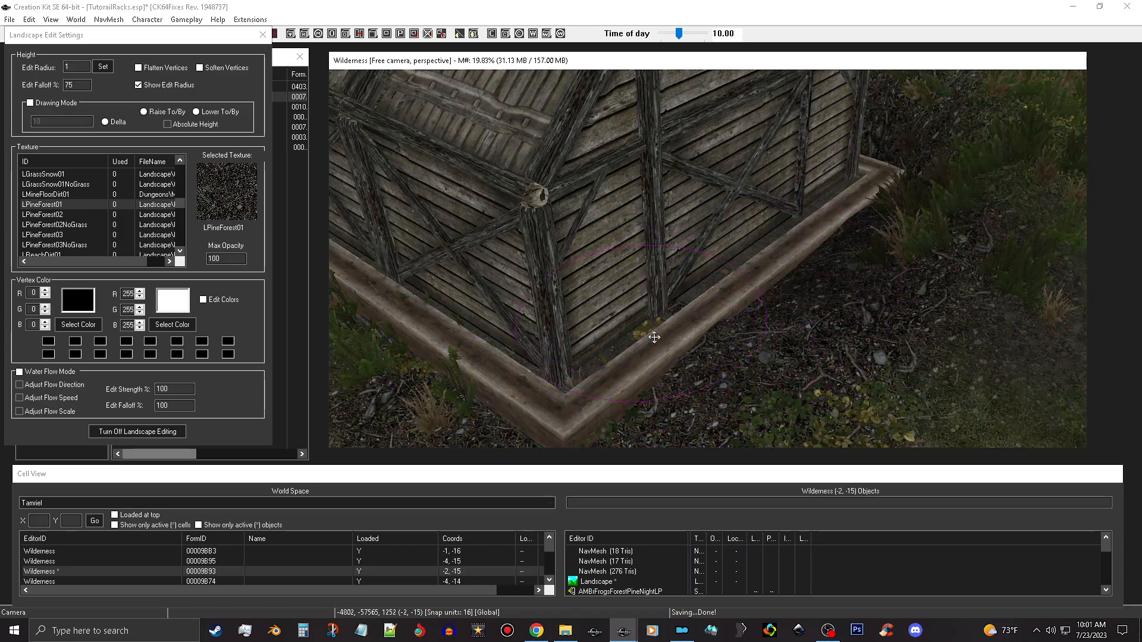
pyautogui.rightClick(619, 343)
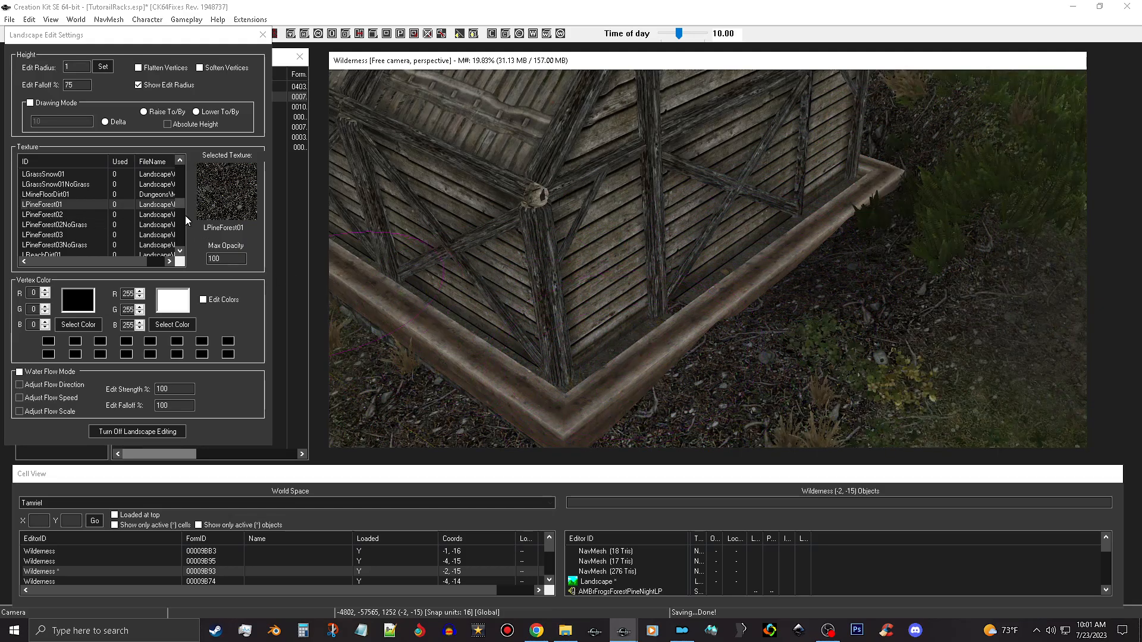
# Paint LPineForest01 over the grass tufts along the stone foundation on another outer side of the barn.
pyautogui.keyDown('shift'); pyautogui.moveTo(703, 332); pyautogui.dragTo(800, 327, button='middle'); pyautogui.keyUp('shift')
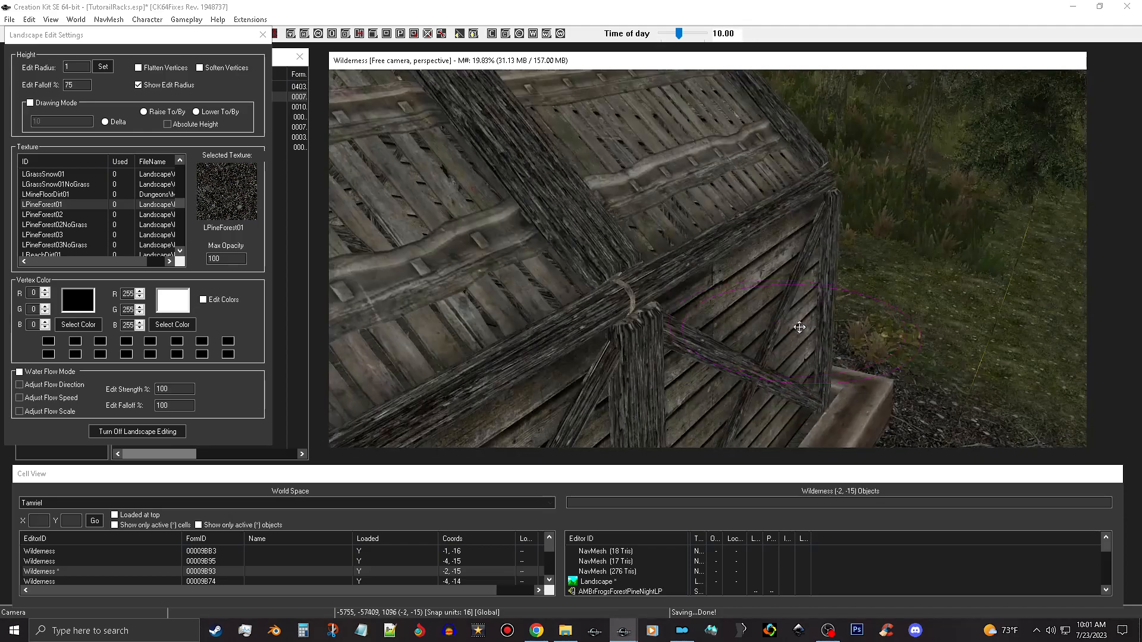
pyautogui.scroll(-3, 806, 333)
pyautogui.moveTo(810, 383); pyautogui.dragTo(904, 266, button='middle')
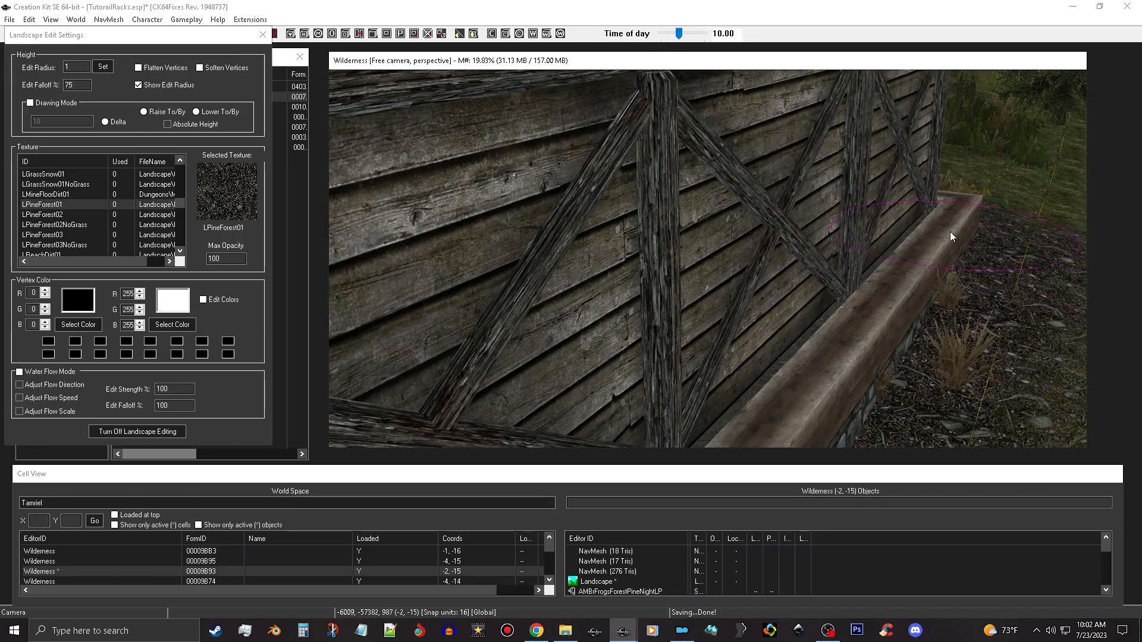
pyautogui.rightClick(945, 361)
pyautogui.scroll(-2, 945, 361)
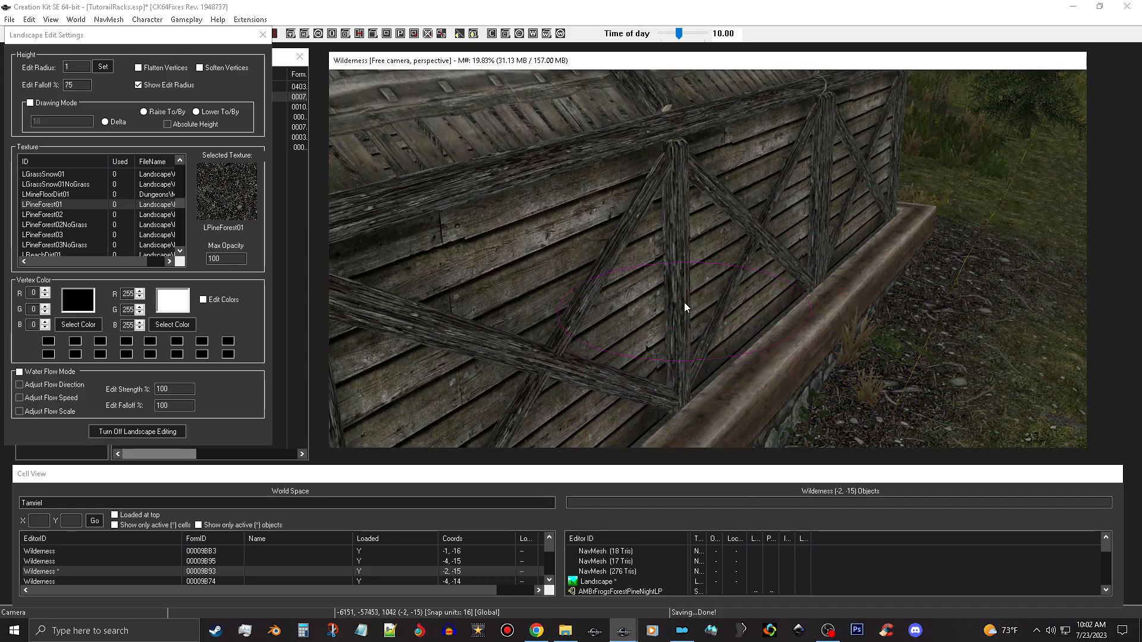
pyautogui.rightClick(745, 416)
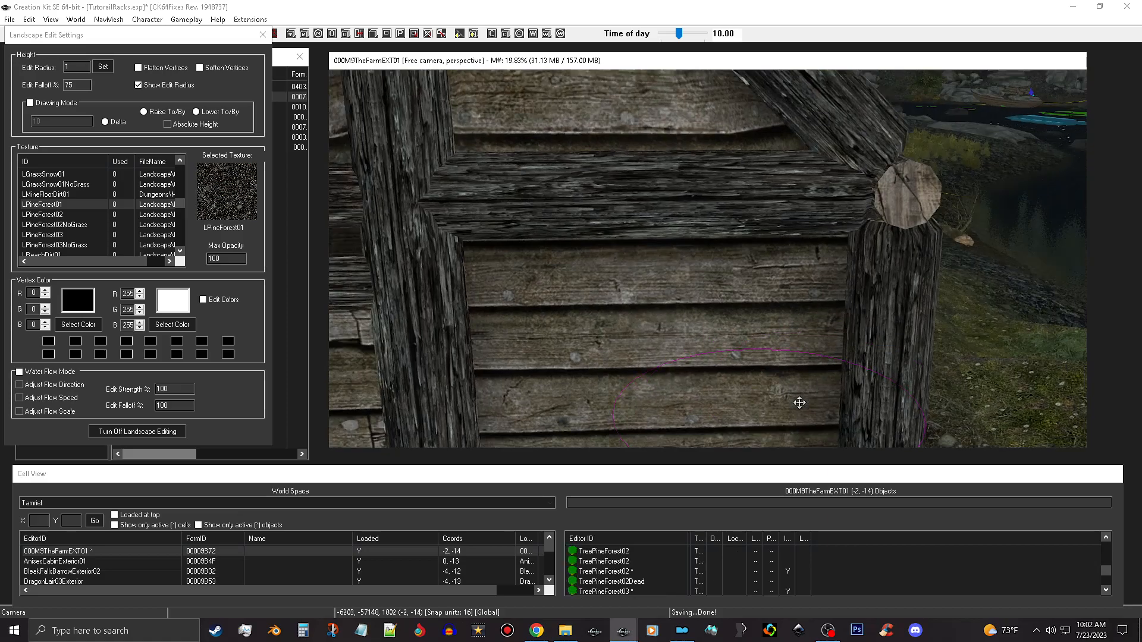
# Paint LPineForest01 over the ferns and grass between the barn wall and the rock face near the entrance side.
pyautogui.scroll(-3, 798, 407)
pyautogui.moveTo(776, 443); pyautogui.dragTo(869, 324, button='middle')
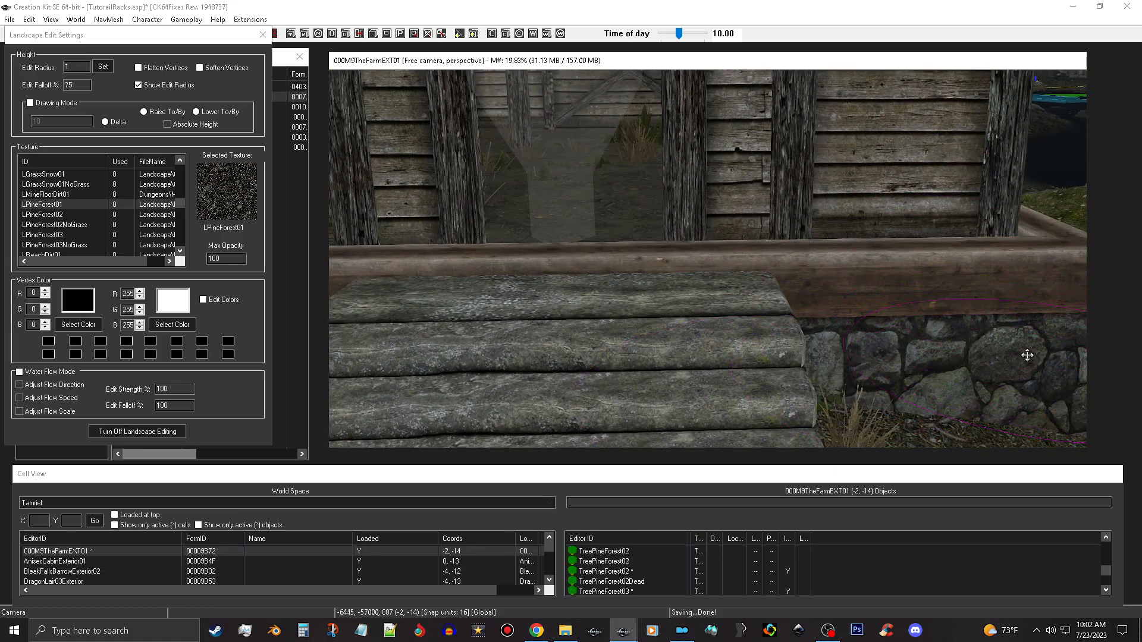
pyautogui.scroll(-2, 1026, 355)
pyautogui.keyDown('shift'); pyautogui.moveTo(1005, 357); pyautogui.dragTo(977, 377, button='middle'); pyautogui.keyUp('shift')
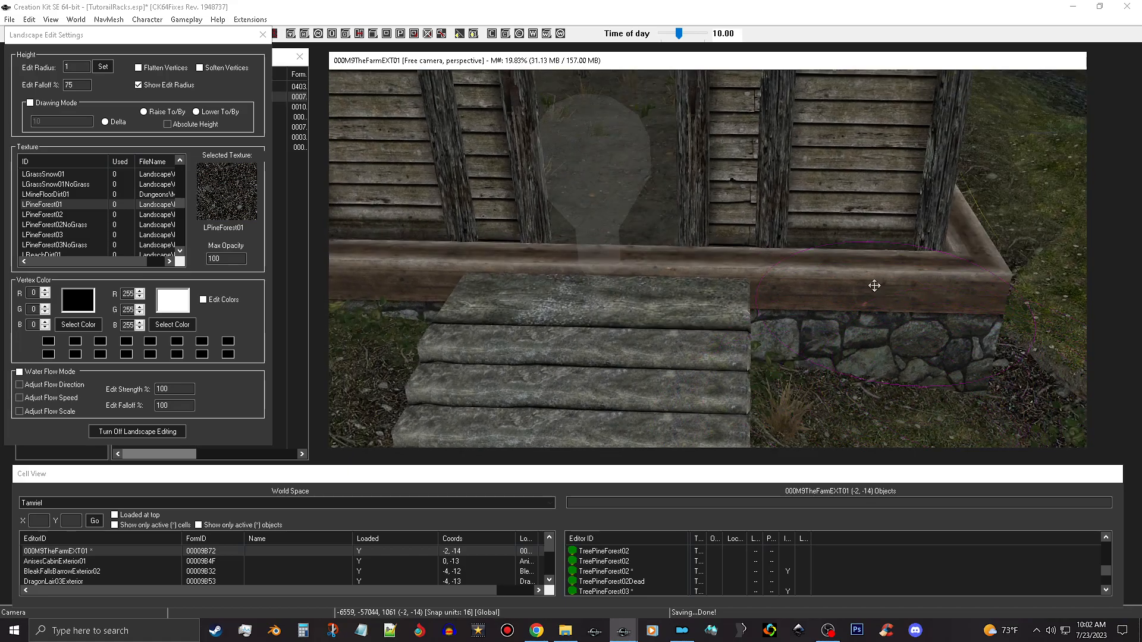
pyautogui.moveTo(739, 206); pyautogui.dragTo(831, 301, button='middle')
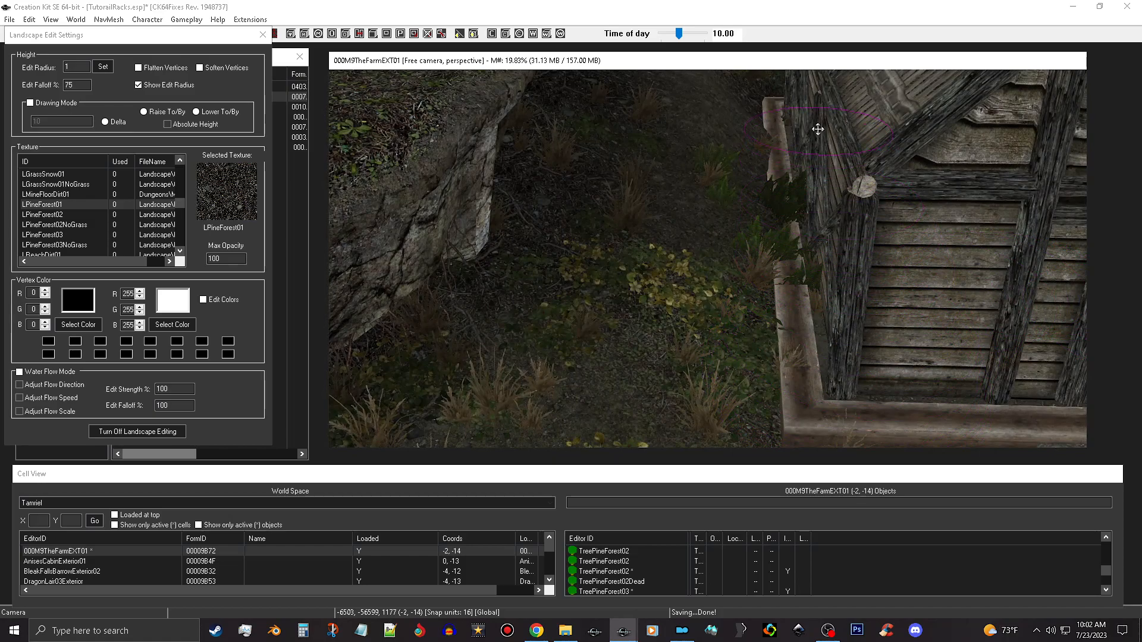
pyautogui.click(763, 343)
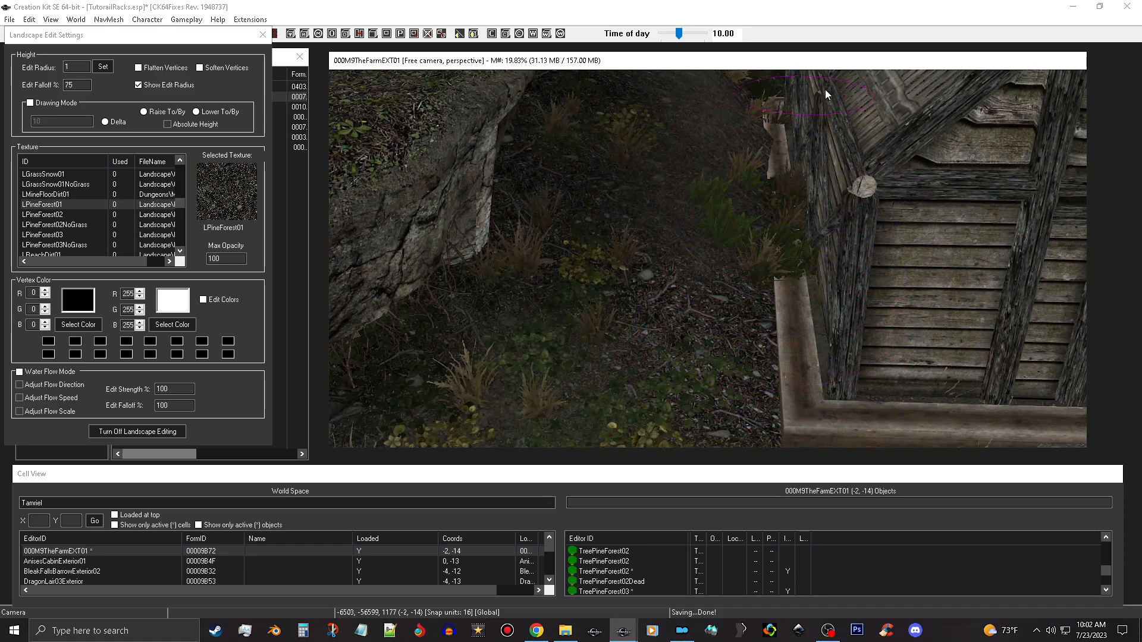
pyautogui.rightClick(924, 165)
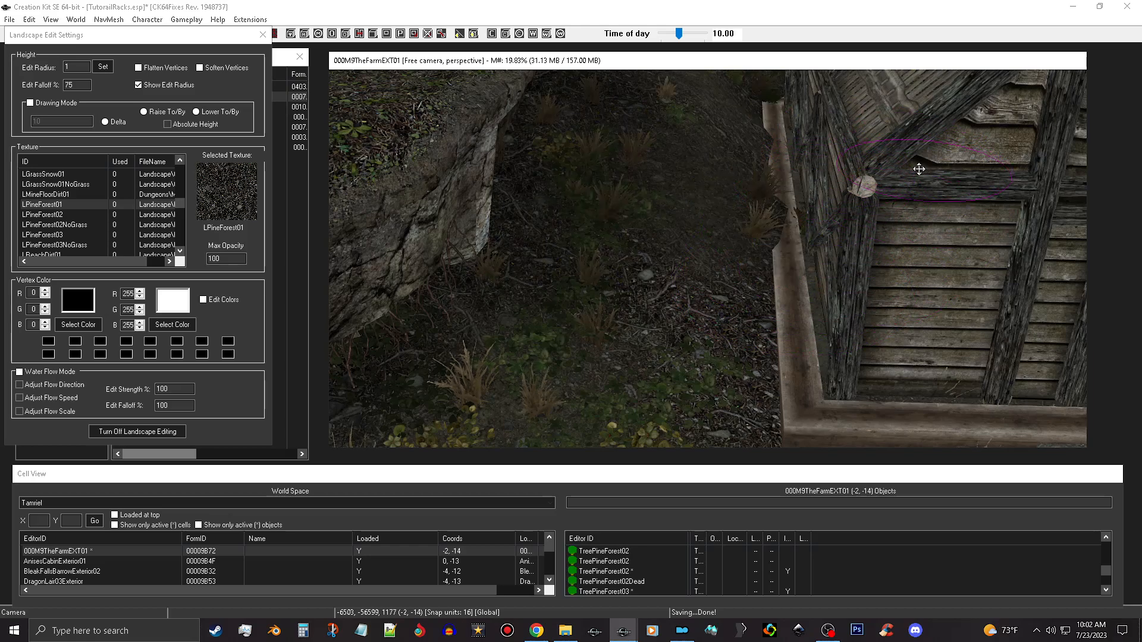
pyautogui.moveTo(823, 189)
pyautogui.mouseDown(button='right')
pyautogui.moveTo(756, 276)
pyautogui.moveTo(829, 264)
pyautogui.moveTo(846, 220)
pyautogui.moveTo(812, 220)
pyautogui.mouseUp(button='right')
pyautogui.moveTo(779, 212); pyautogui.dragTo(772, 253)
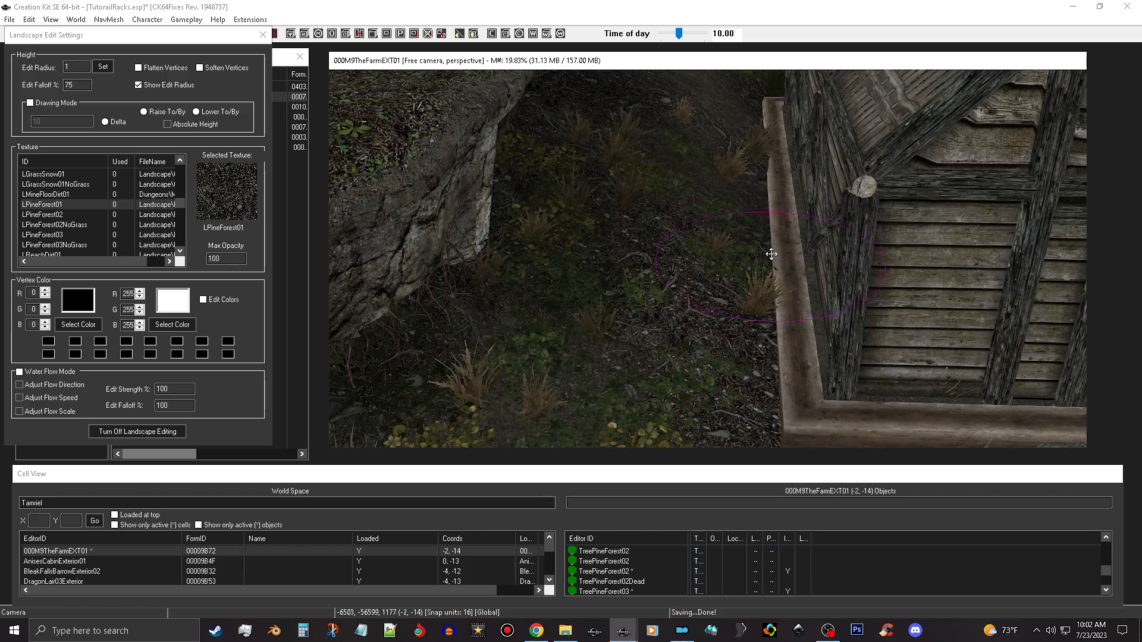
pyautogui.keyDown('shift'); pyautogui.moveTo(891, 173); pyautogui.dragTo(749, 219, button='middle'); pyautogui.keyUp('shift')
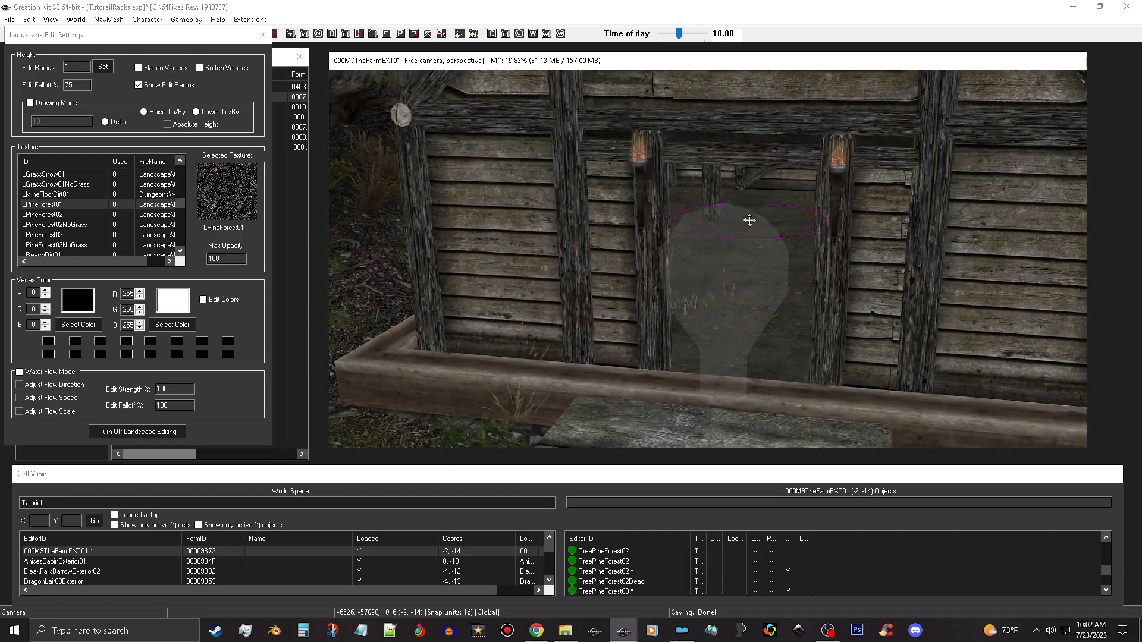
# Paint LPineForest01 over the grass tufts across the barn's interior floor, then end landscape editing.
pyautogui.scroll(3, 747, 220)
pyautogui.scroll(3, 784, 226)
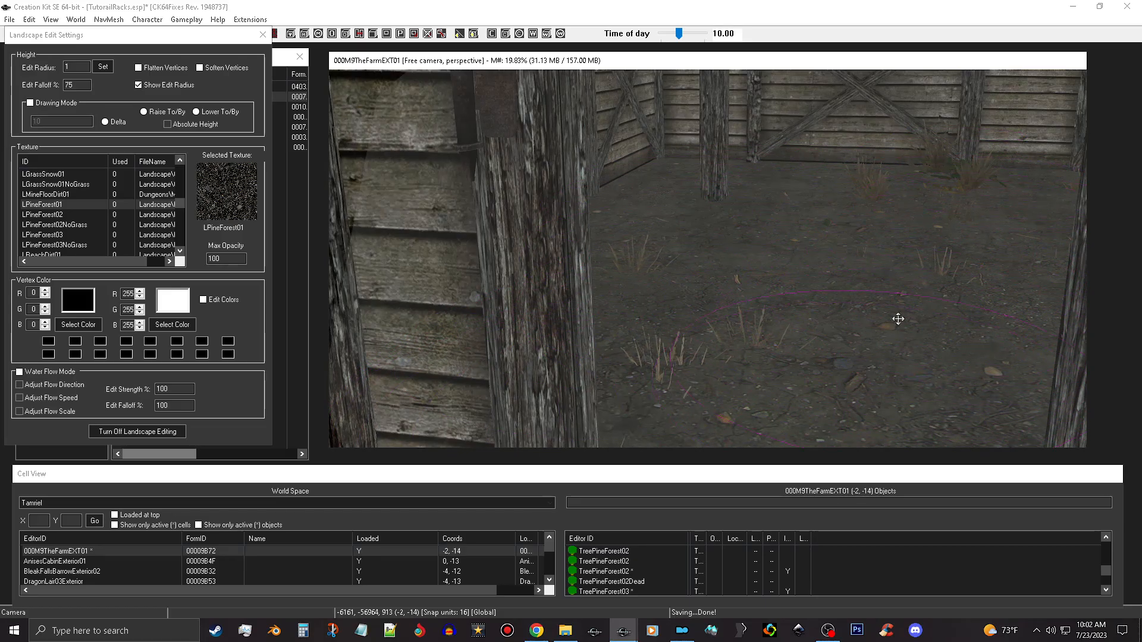
pyautogui.keyDown('shift'); pyautogui.moveTo(908, 297); pyautogui.dragTo(754, 283, button='middle'); pyautogui.keyUp('shift')
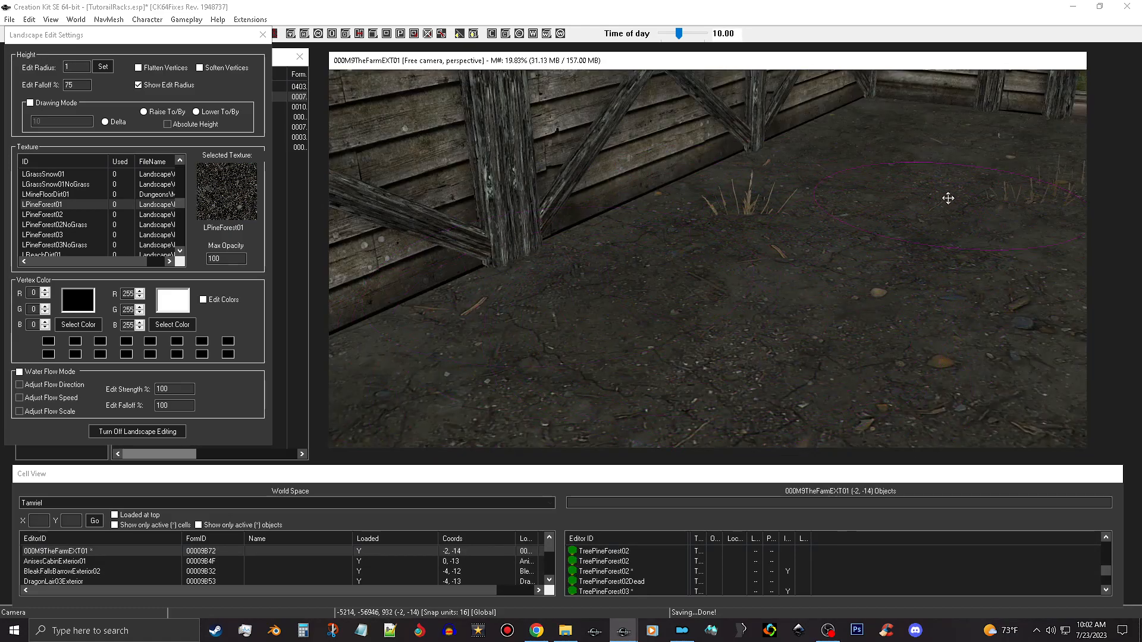
pyautogui.keyDown('shift'); pyautogui.moveTo(983, 248); pyautogui.dragTo(1018, 264, button='middle'); pyautogui.keyUp('shift')
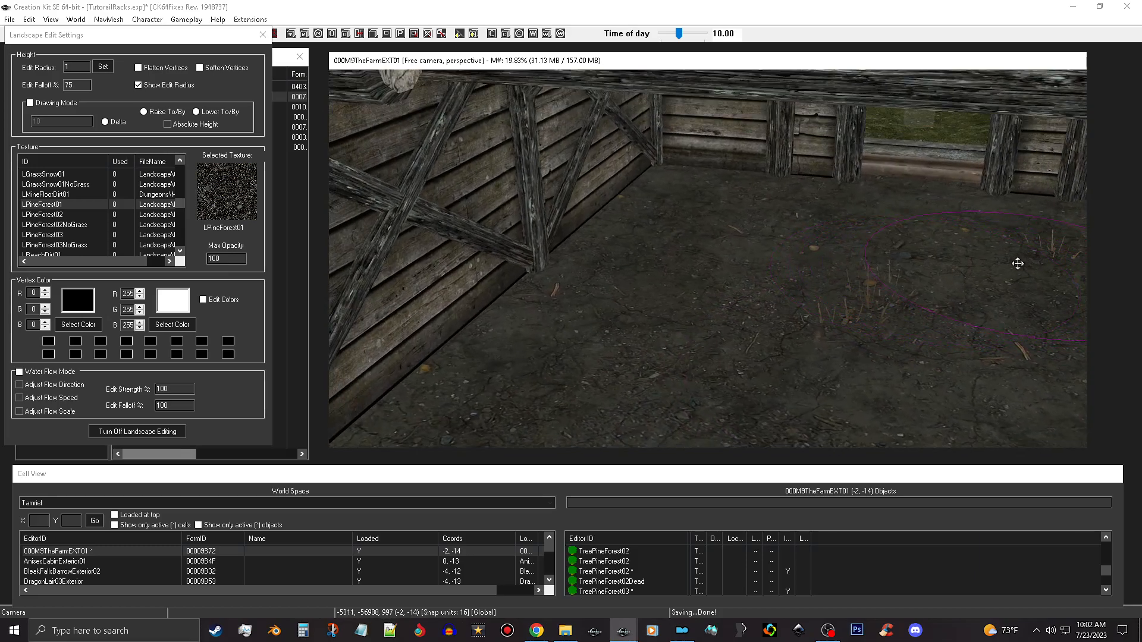
pyautogui.keyDown('shift'); pyautogui.moveTo(908, 285); pyautogui.dragTo(931, 253, button='middle'); pyautogui.keyUp('shift')
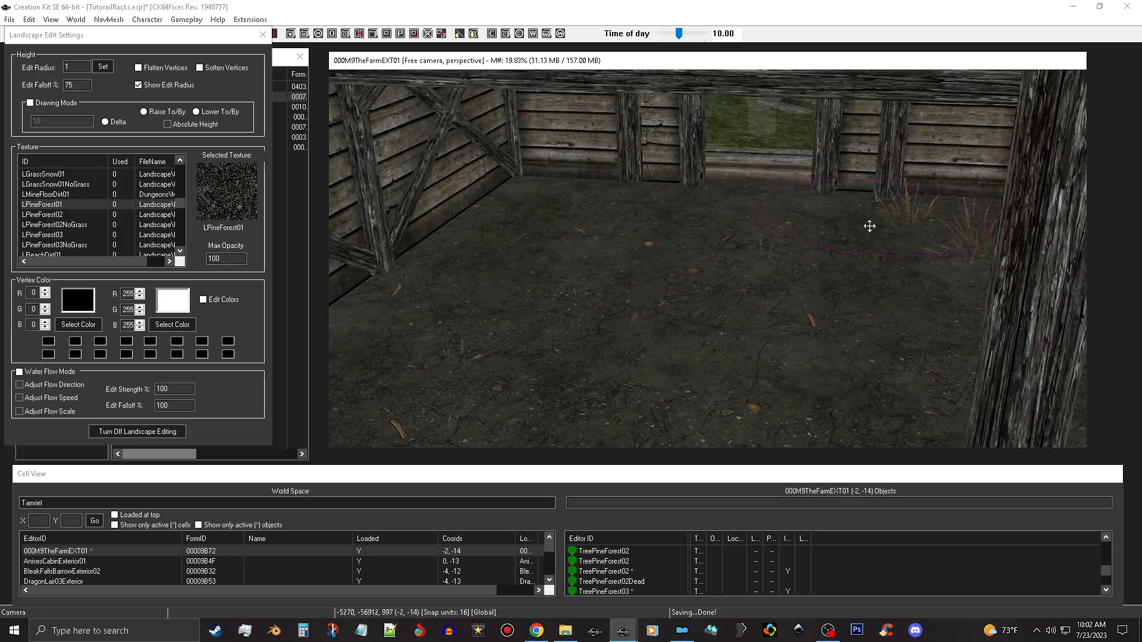
pyautogui.rightClick(1013, 248)
pyautogui.keyDown('shift'); pyautogui.moveTo(914, 286); pyautogui.dragTo(829, 289, button='middle'); pyautogui.keyUp('shift')
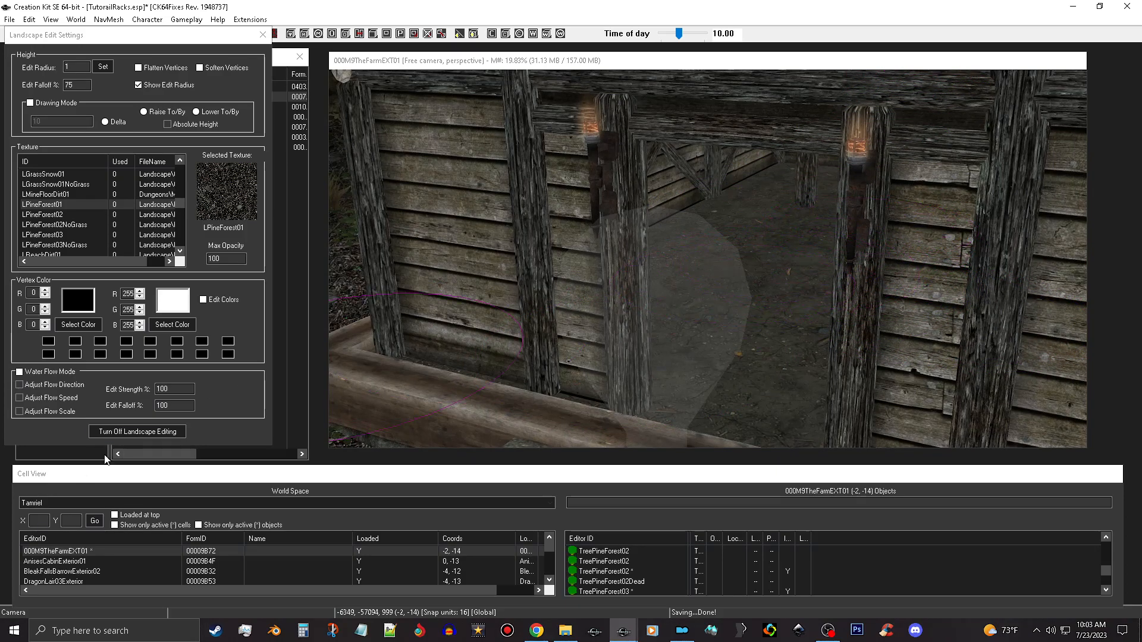
pyautogui.click(176, 433)
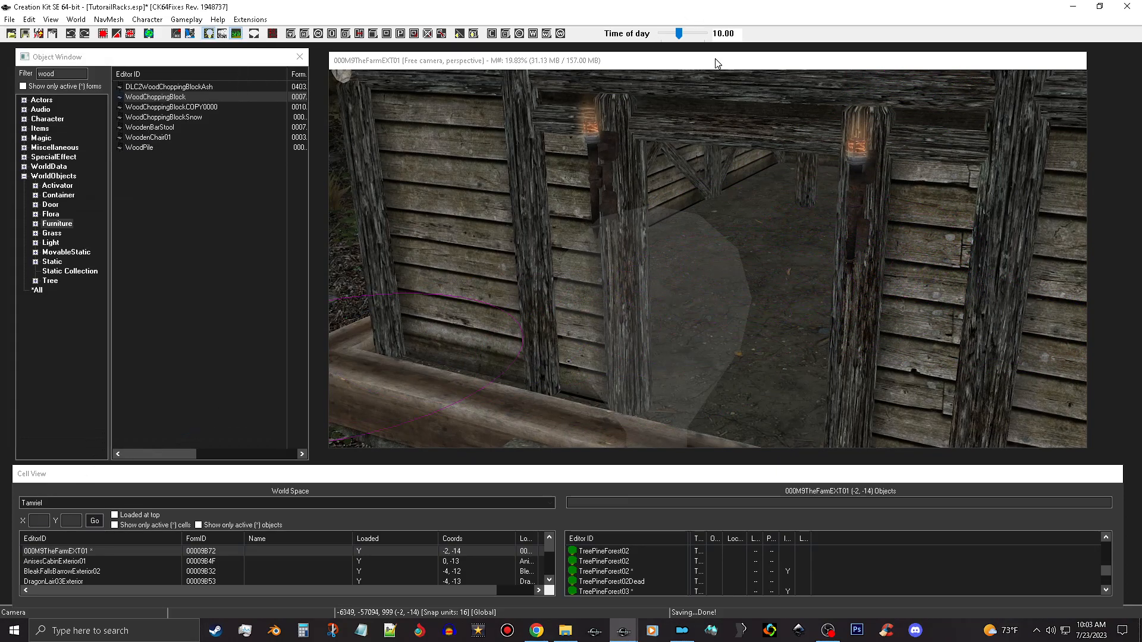
# Reopen landscape editing and clear the leftover plant by the barn's interior back wall with LPineForest01.
pyautogui.scroll(10, 897, 121)
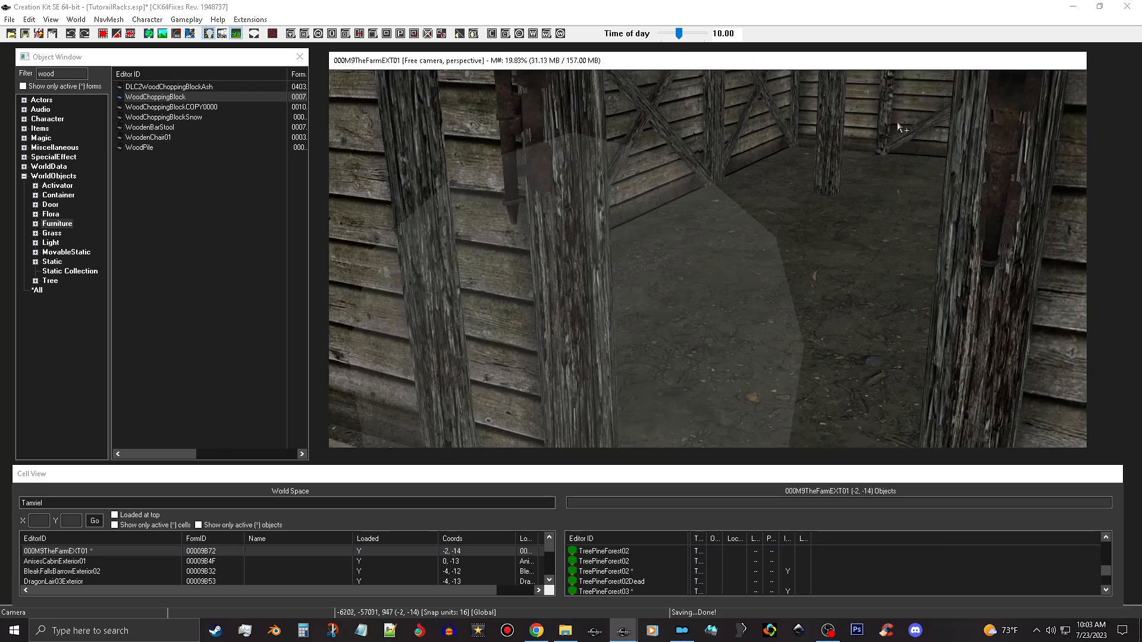
pyautogui.scroll(10, 929, 100)
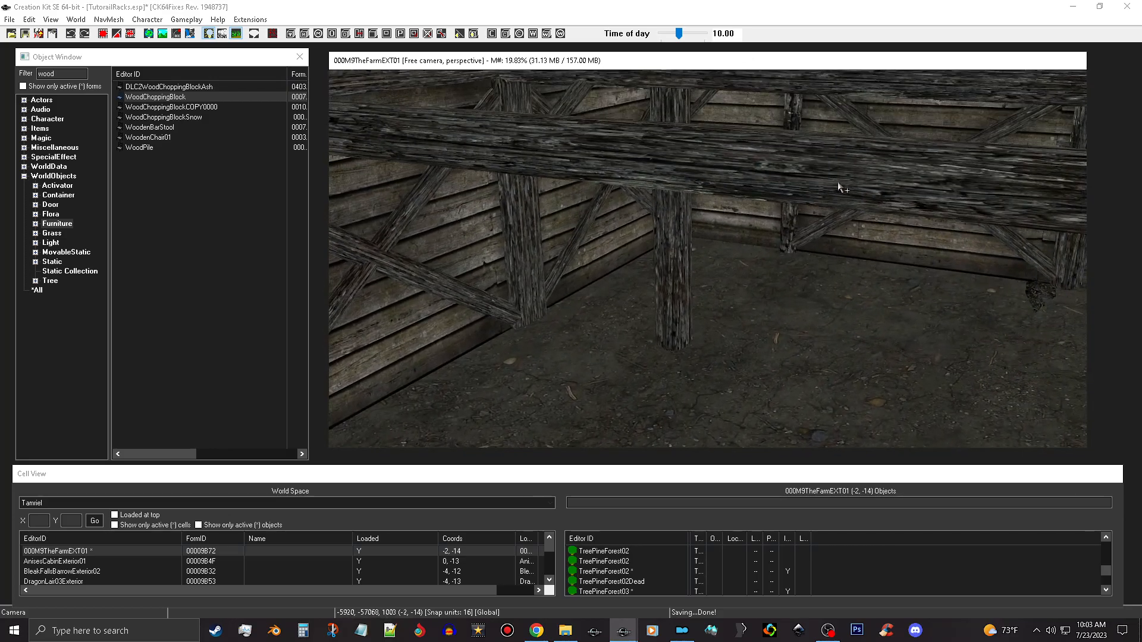
pyautogui.scroll(-8, 864, 174)
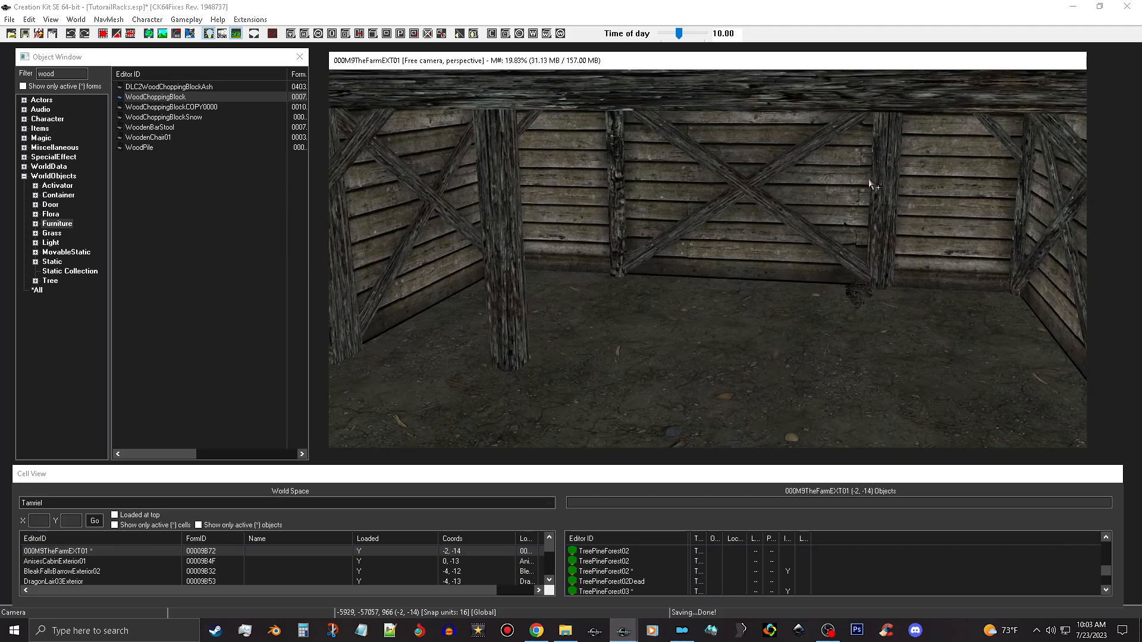
pyautogui.scroll(5, 891, 191)
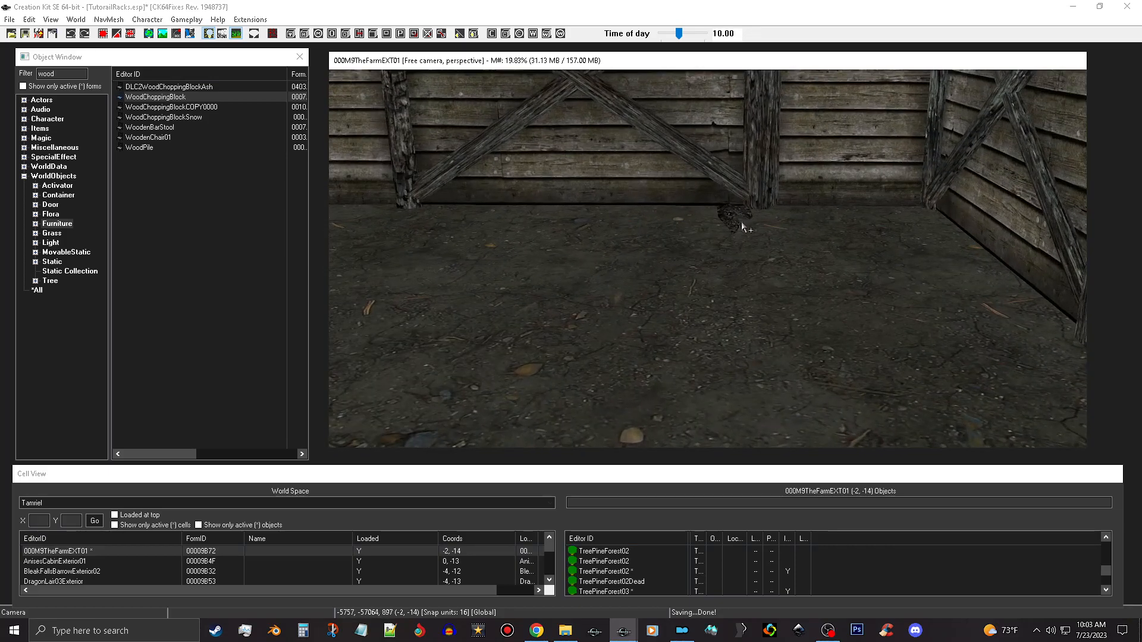
pyautogui.click(163, 33)
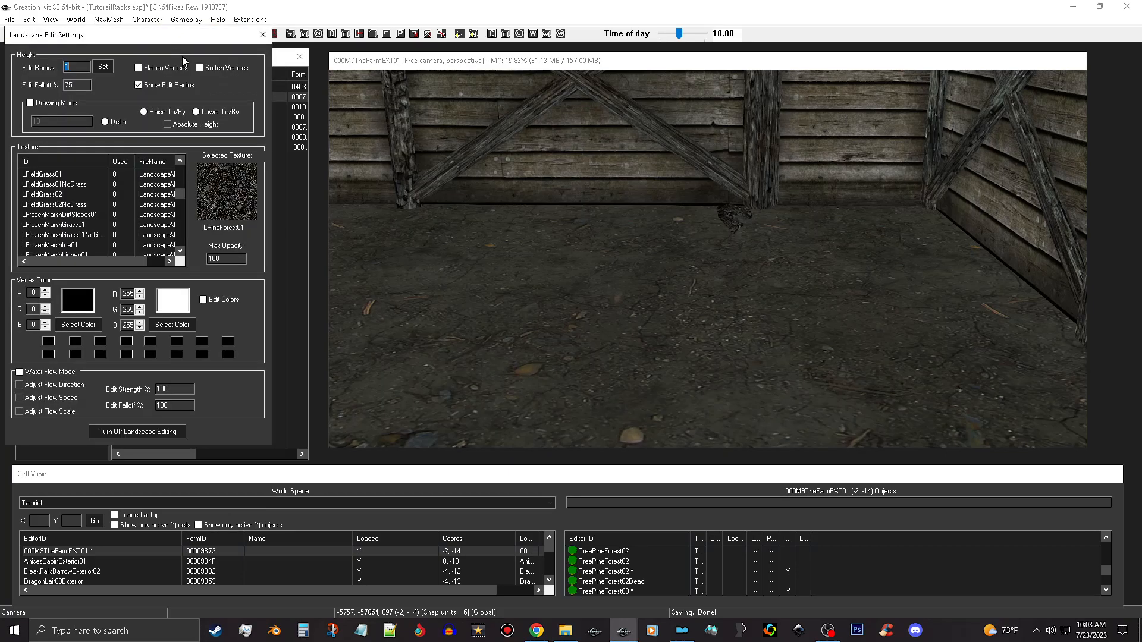
pyautogui.click(757, 216)
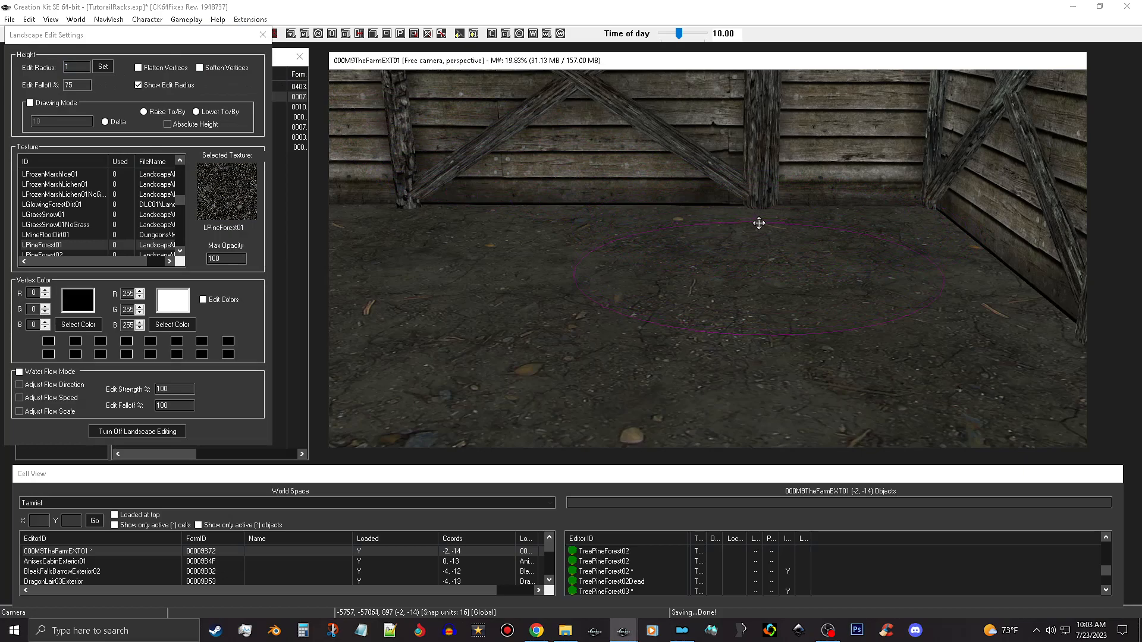
pyautogui.click(166, 431)
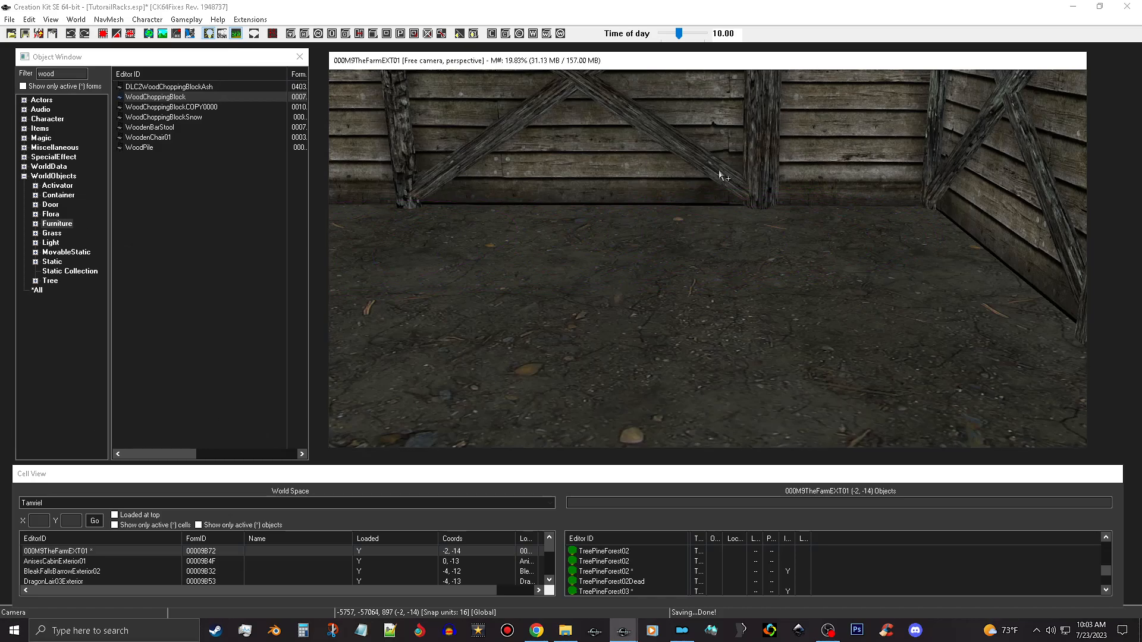
# Check the reference properties of the LightTorchOutdoors light in the barn doorway and view the front entrance from outside.
pyautogui.scroll(10, 725, 175)
pyautogui.scroll(-8, 726, 255)
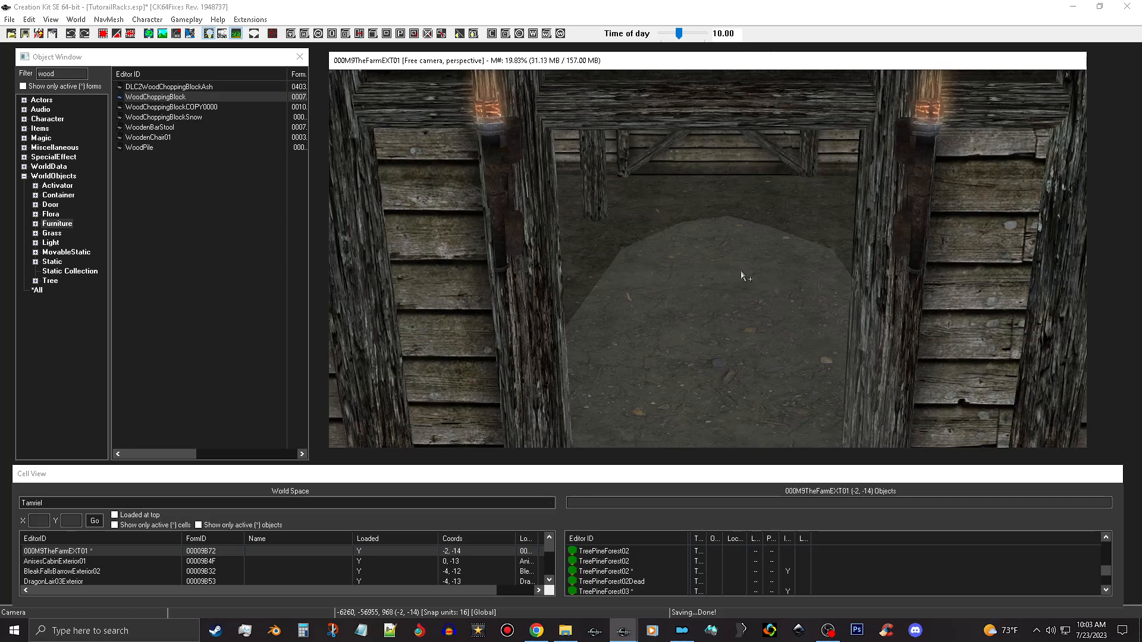
pyautogui.doubleClick(734, 320)
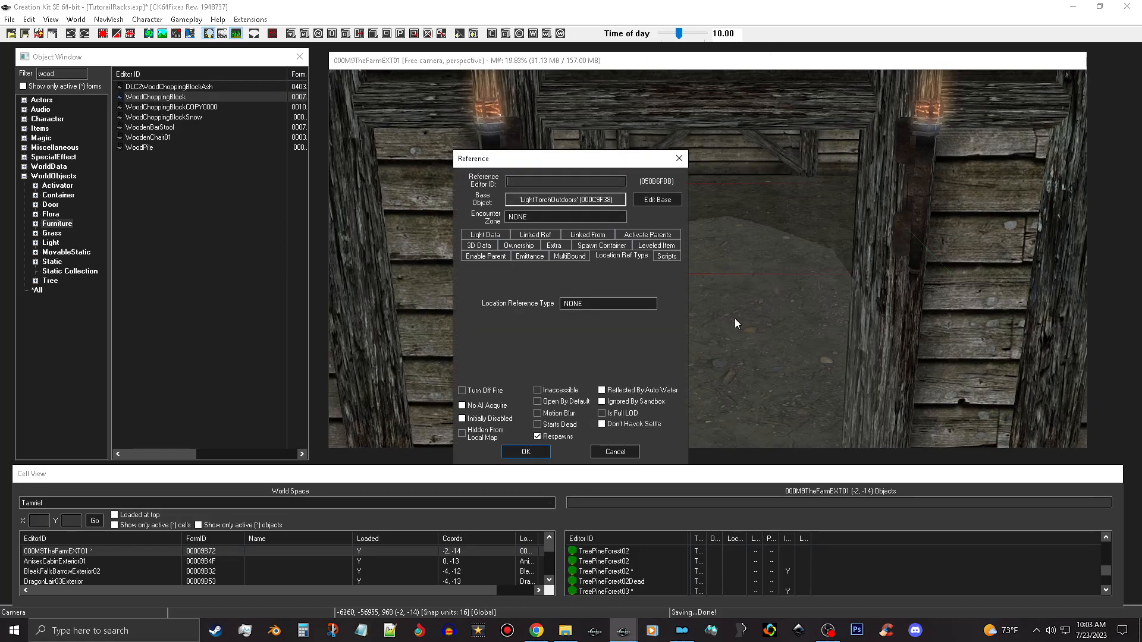
pyautogui.click(618, 453)
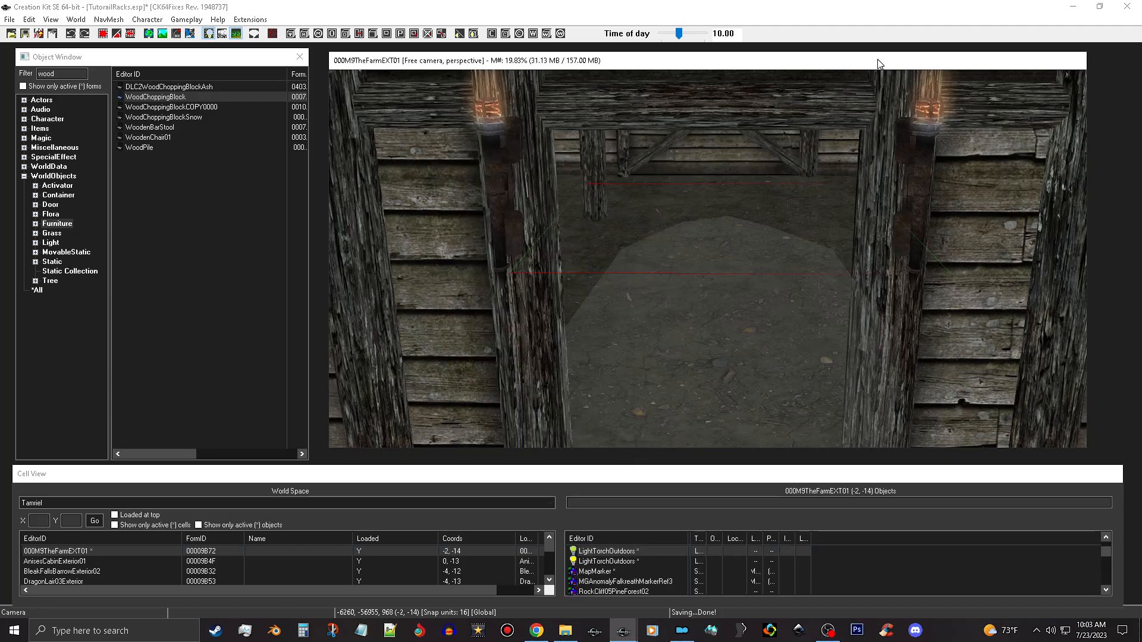
pyautogui.scroll(-10, 809, 174)
pyautogui.scroll(-3, 815, 217)
pyautogui.keyDown('shift'); pyautogui.moveTo(812, 213); pyautogui.dragTo(741, 239, button='middle'); pyautogui.keyUp('shift')
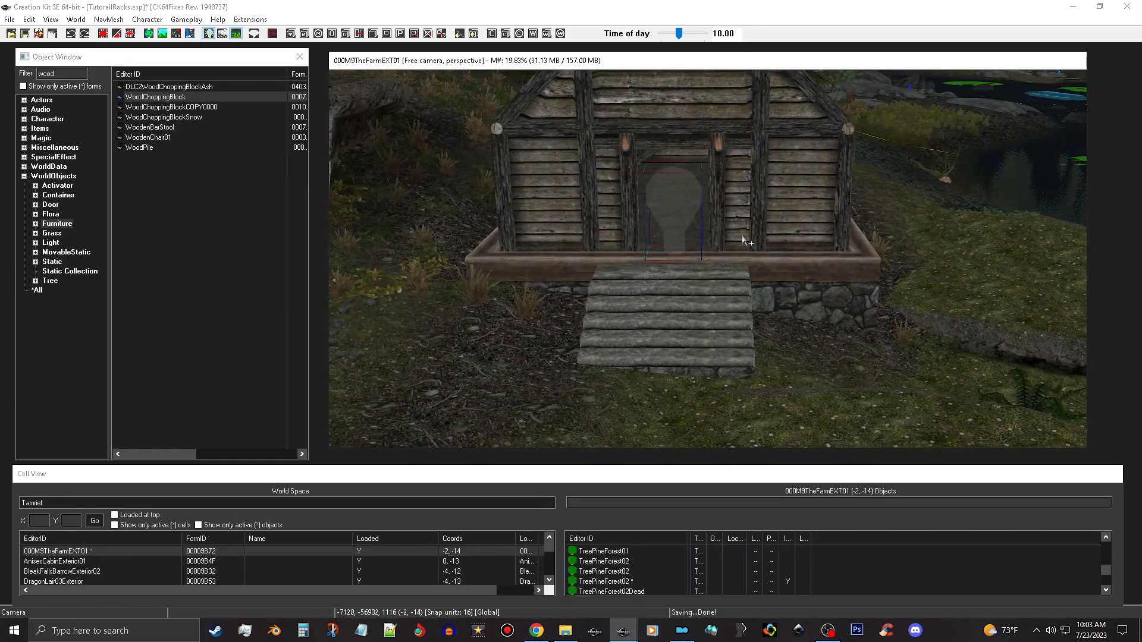
# Filter the furniture objects by "Forge" and place CraftingBlackSmithForge on the floor inside the barn.
pyautogui.scroll(10, 736, 237)
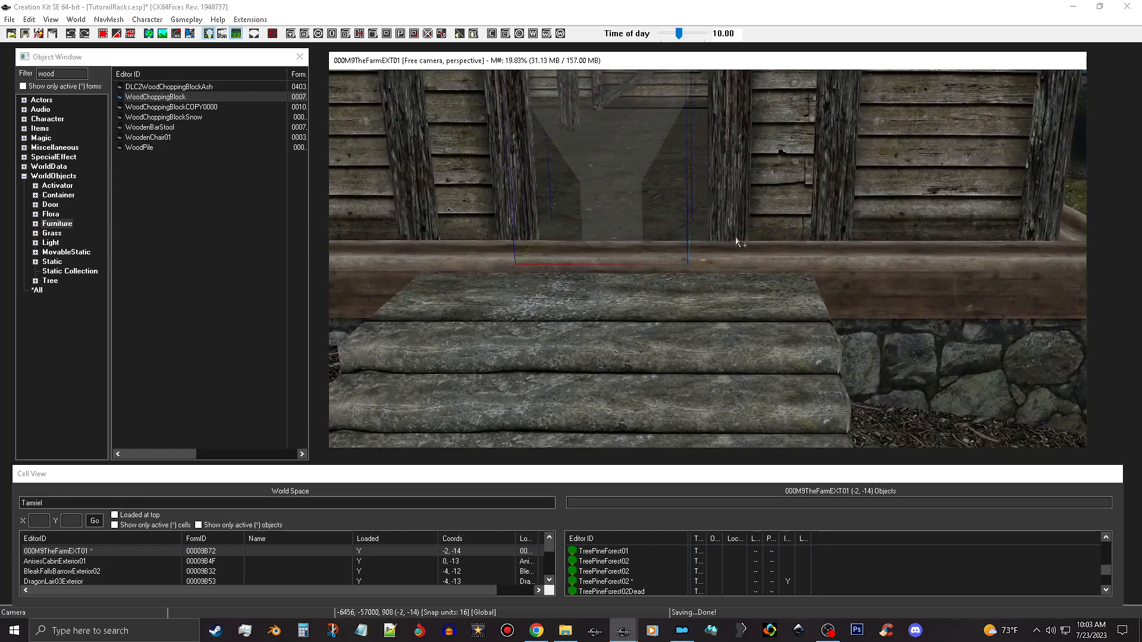
pyautogui.keyDown('shift'); pyautogui.moveTo(735, 237); pyautogui.dragTo(737, 263, button='middle'); pyautogui.keyUp('shift')
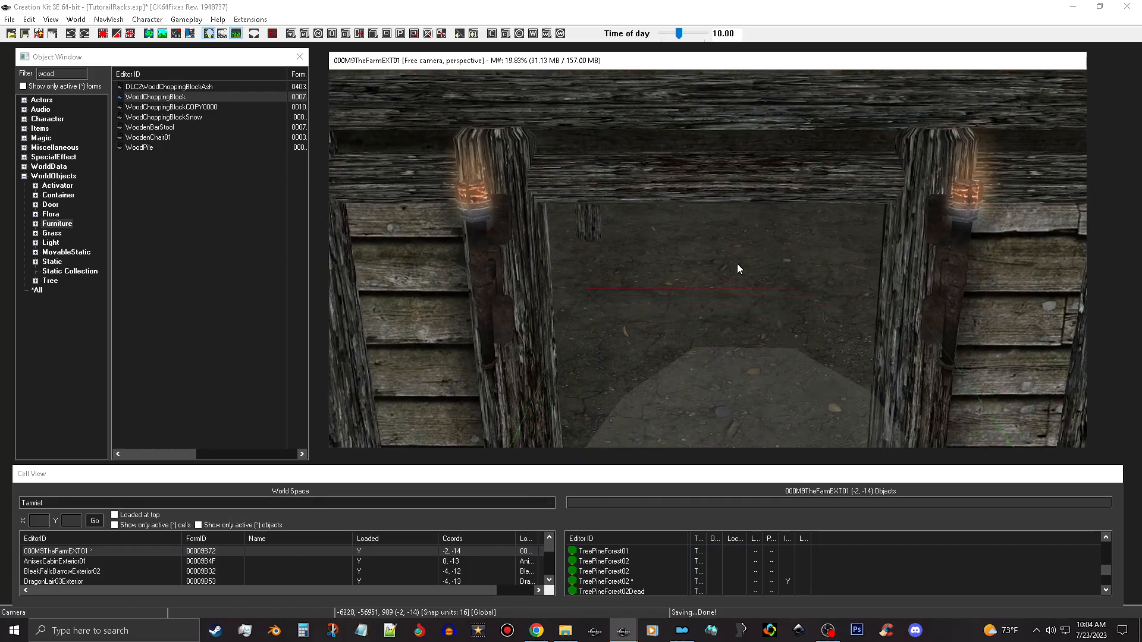
pyautogui.scroll(10, 773, 259)
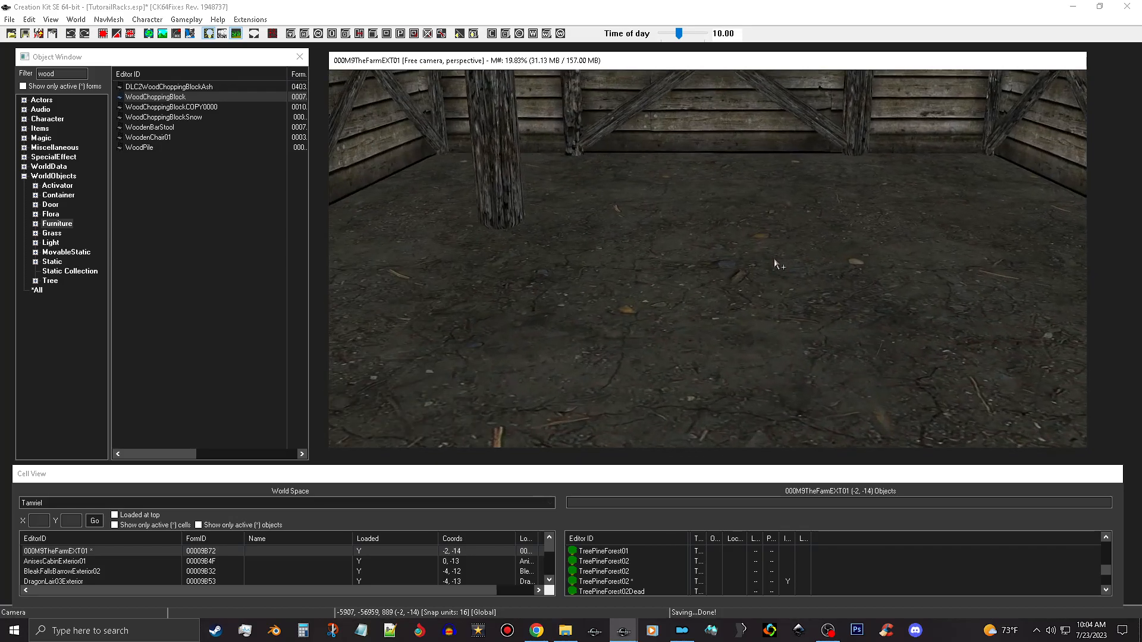
pyautogui.moveTo(890, 205); pyautogui.dragTo(854, 258, button='middle')
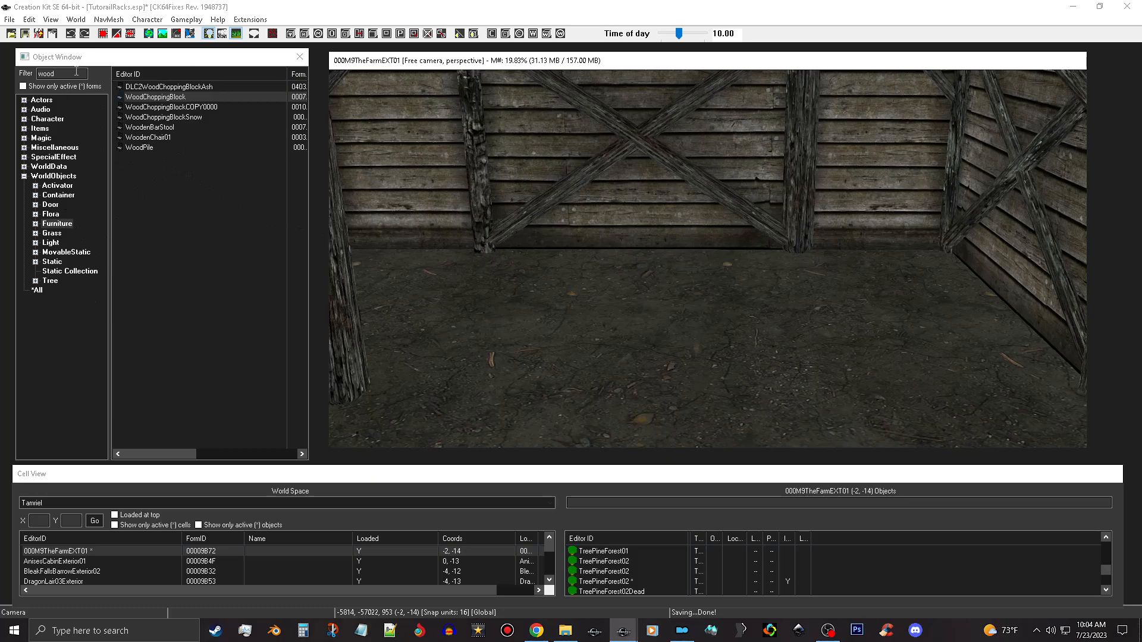
pyautogui.moveTo(76, 72); pyautogui.dragTo(10, 73)
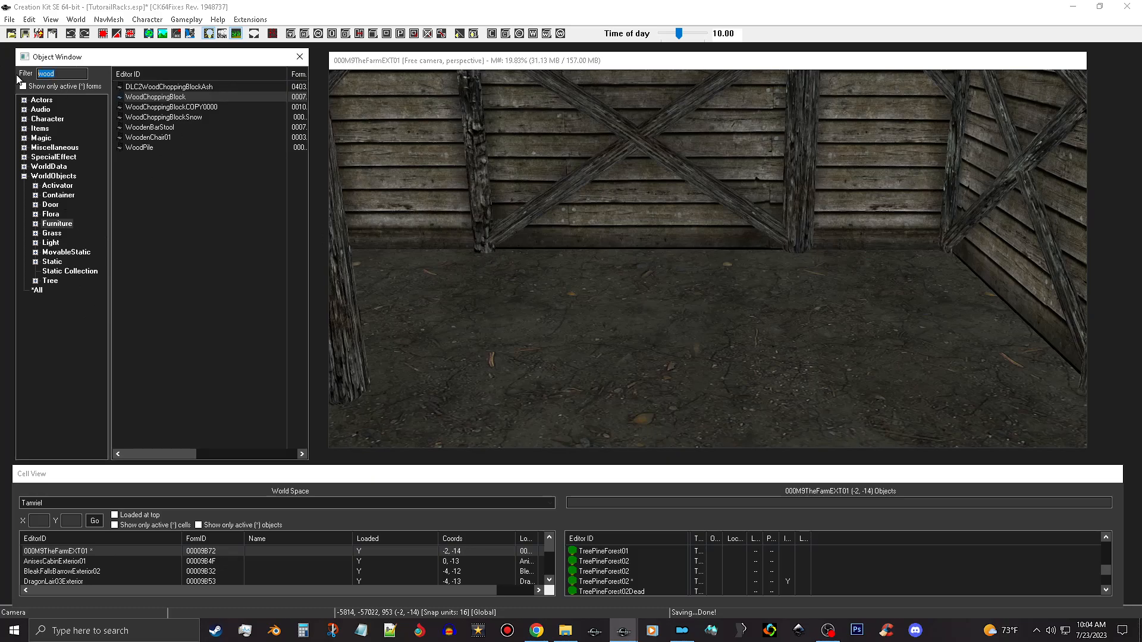
pyautogui.write('Forge')
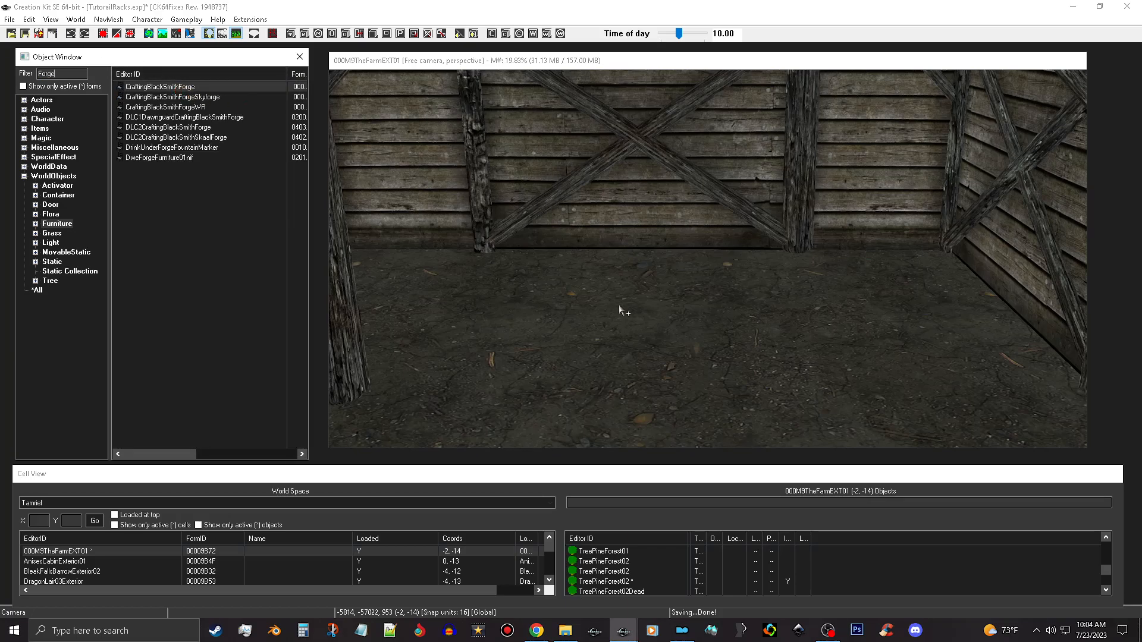
pyautogui.moveTo(680, 380); pyautogui.dragTo(695, 385)
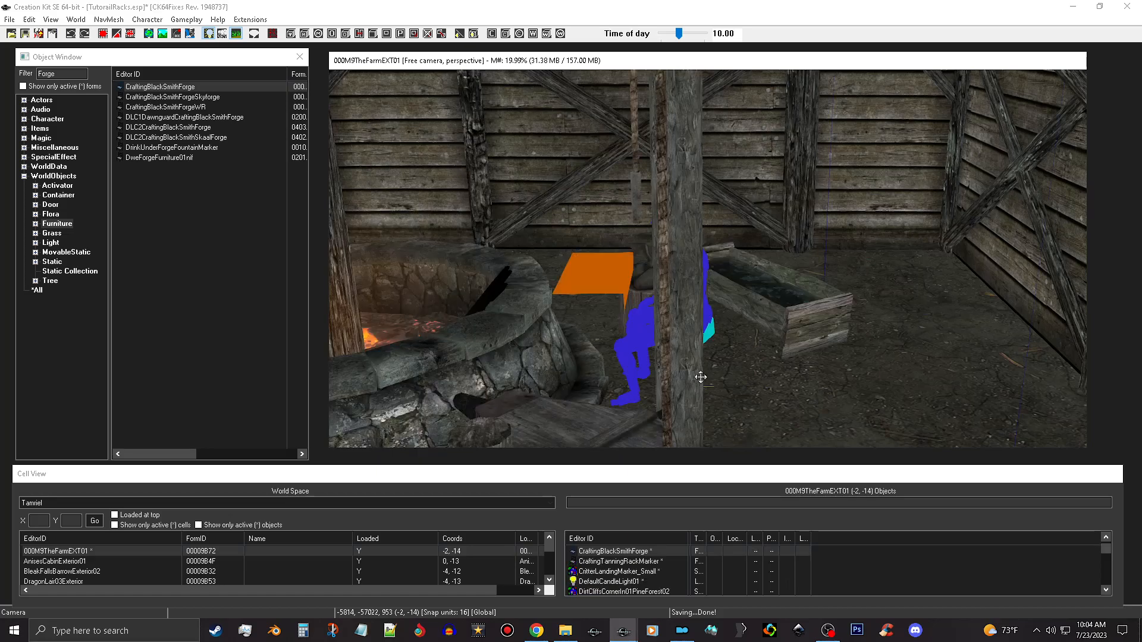
# Turn the blacksmith forge around and move it closer to the barn's interior walls near the back corner.
pyautogui.keyDown('shift'); pyautogui.moveTo(664, 350); pyautogui.dragTo(511, 350, button='middle'); pyautogui.keyUp('shift')
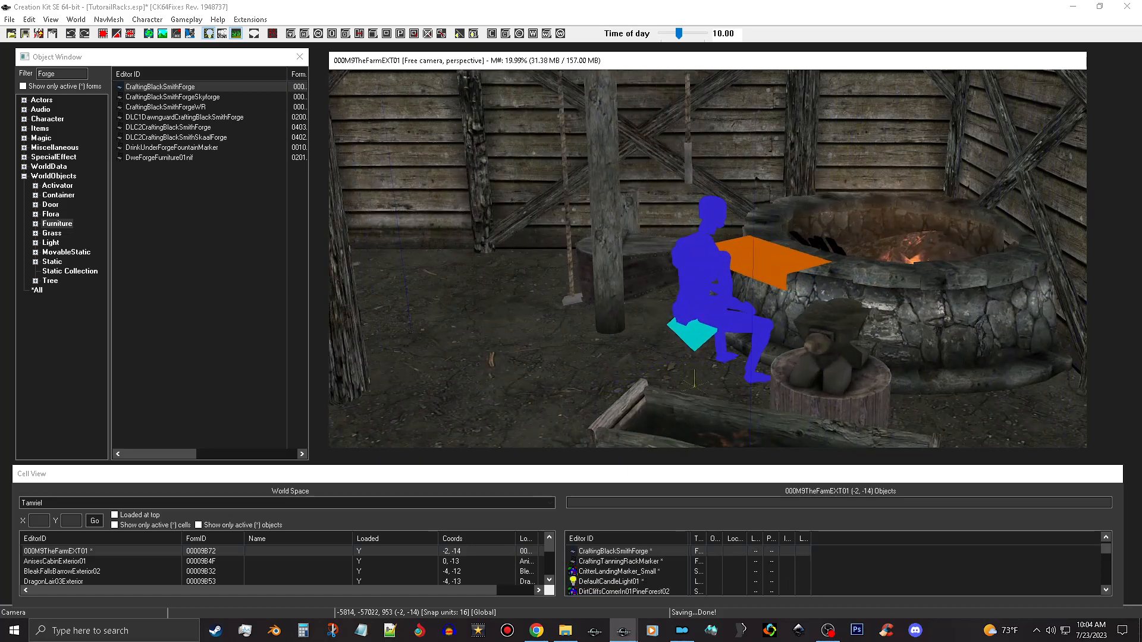
pyautogui.moveTo(796, 296)
pyautogui.mouseDown()
pyautogui.moveTo(665, 337)
pyautogui.moveTo(684, 335)
pyautogui.mouseUp()
pyautogui.scroll(3, 701, 328)
pyautogui.moveTo(701, 326); pyautogui.dragTo(668, 286, button='middle')
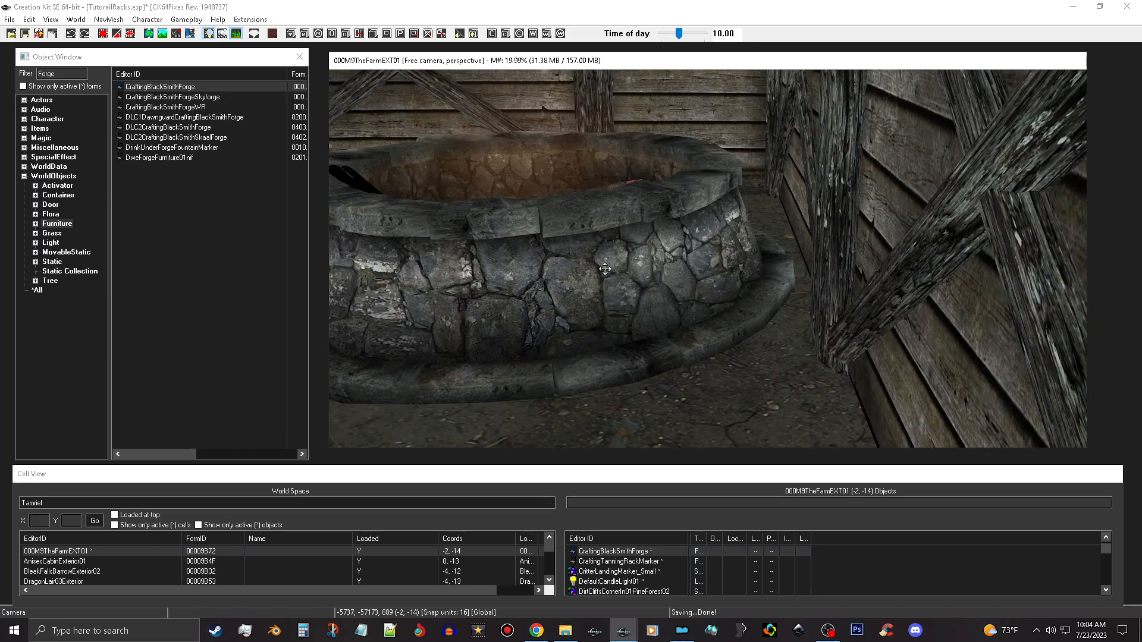
pyautogui.moveTo(631, 272); pyautogui.dragTo(844, 267, button='middle')
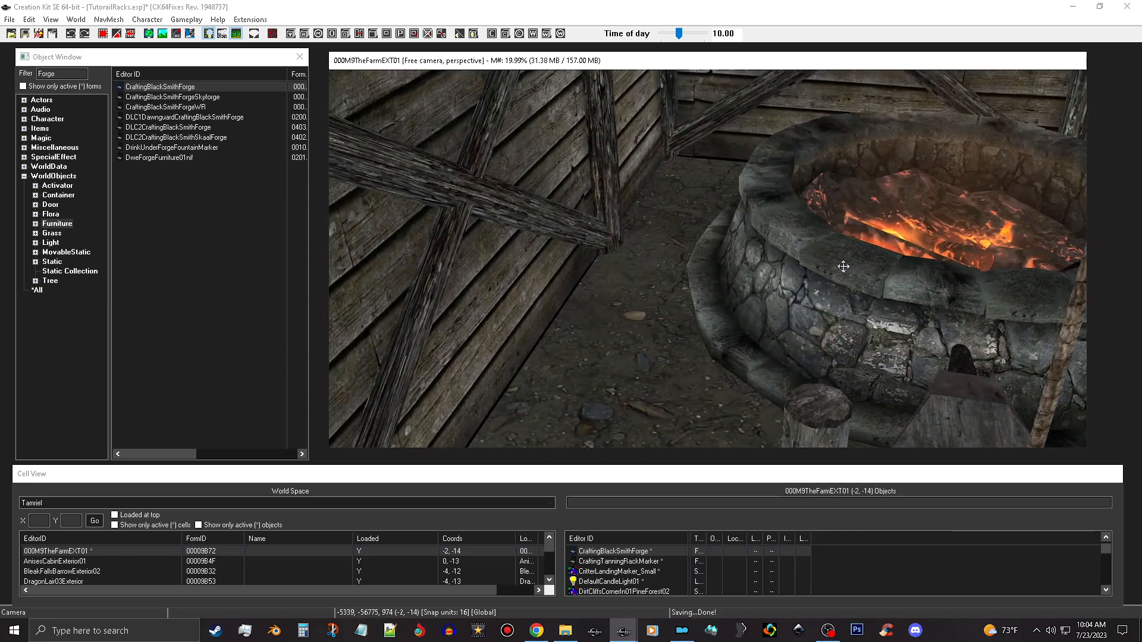
pyautogui.moveTo(844, 267); pyautogui.dragTo(743, 261)
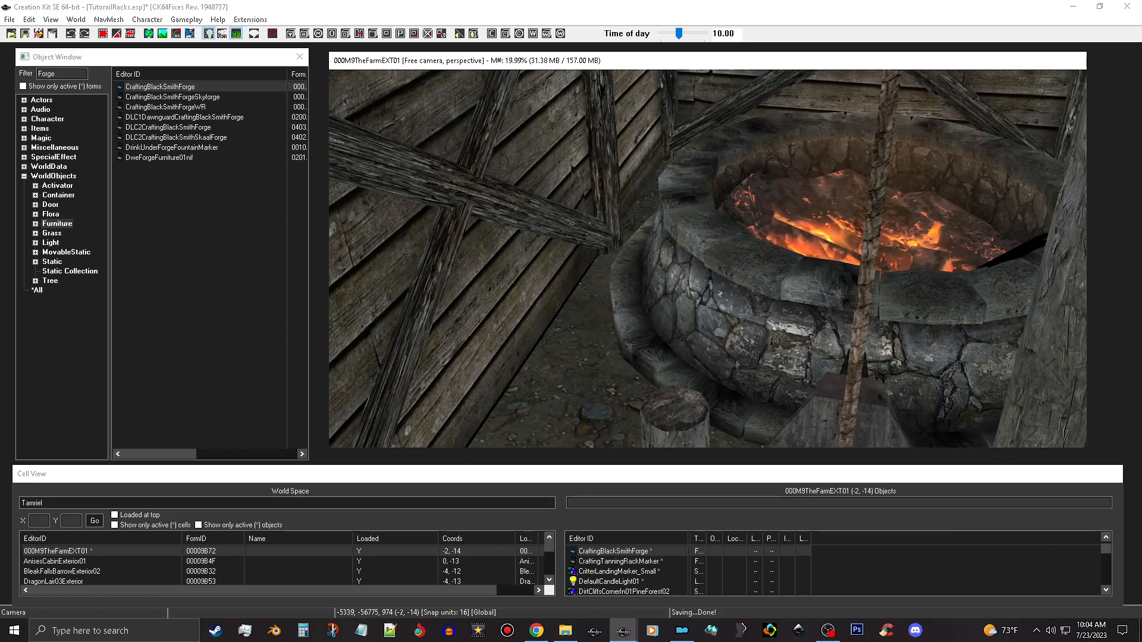
pyautogui.moveTo(744, 260); pyautogui.dragTo(574, 213, button='middle')
pyautogui.scroll(-1, 618, 244)
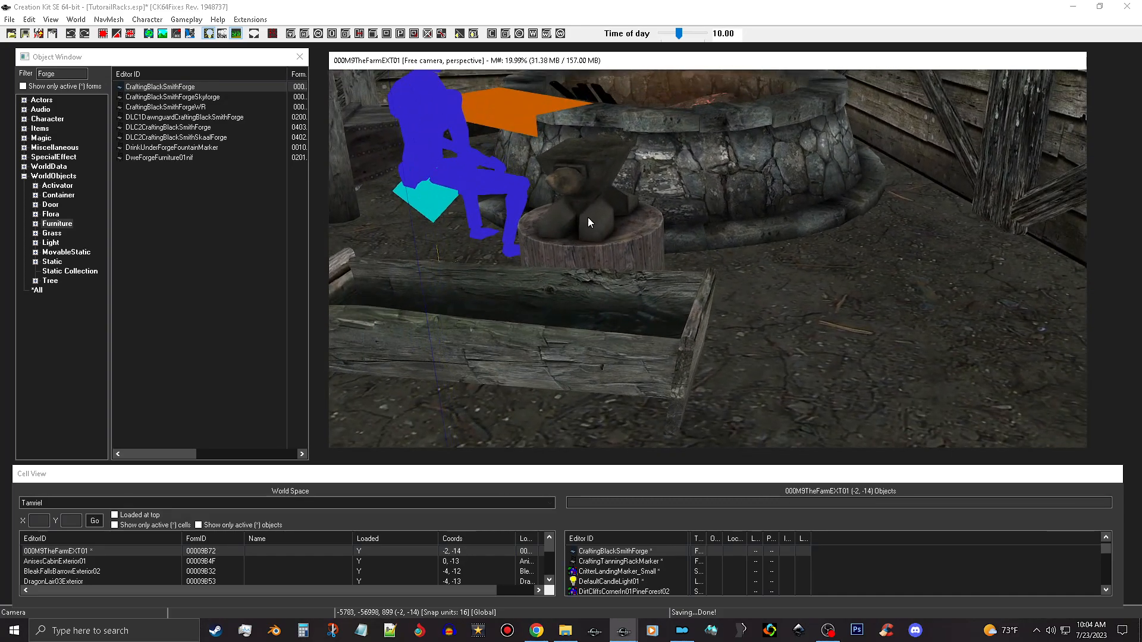
# Filter the furniture objects by "armor" and place CraftingBlacksmithArmorWorkbench on the floor beside the barn's free side wall.
pyautogui.scroll(-3, 586, 224)
pyautogui.scroll(4, 537, 234)
pyautogui.scroll(-4, 598, 198)
pyautogui.scroll(1, 598, 198)
pyautogui.keyDown('shift'); pyautogui.moveTo(738, 155); pyautogui.dragTo(685, 211, button='middle'); pyautogui.keyUp('shift')
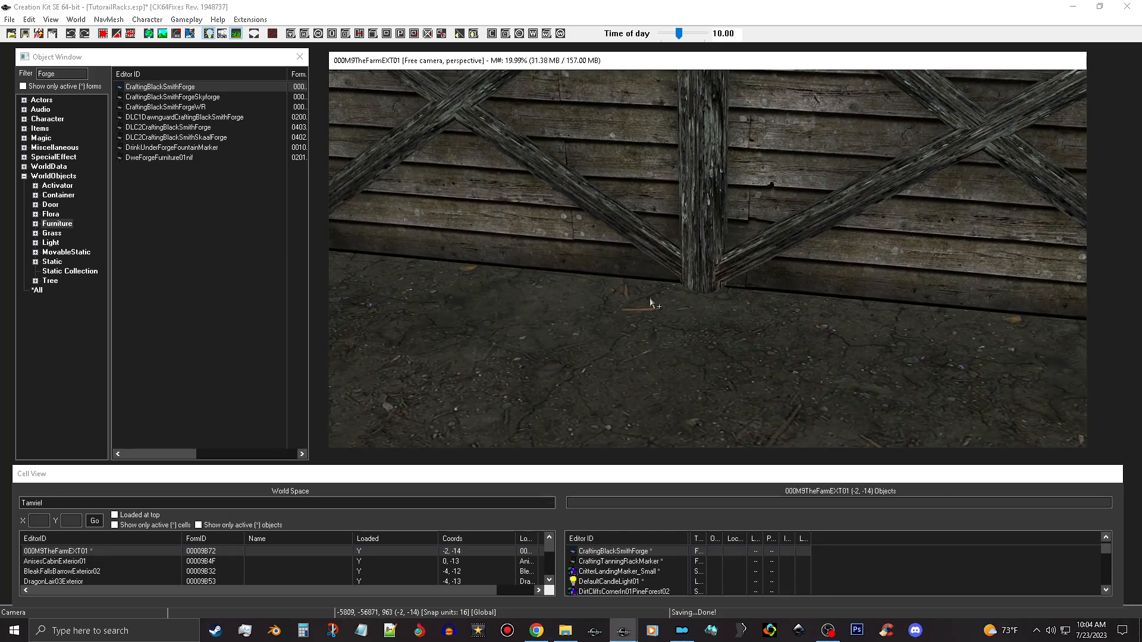
pyautogui.doubleClick(58, 73)
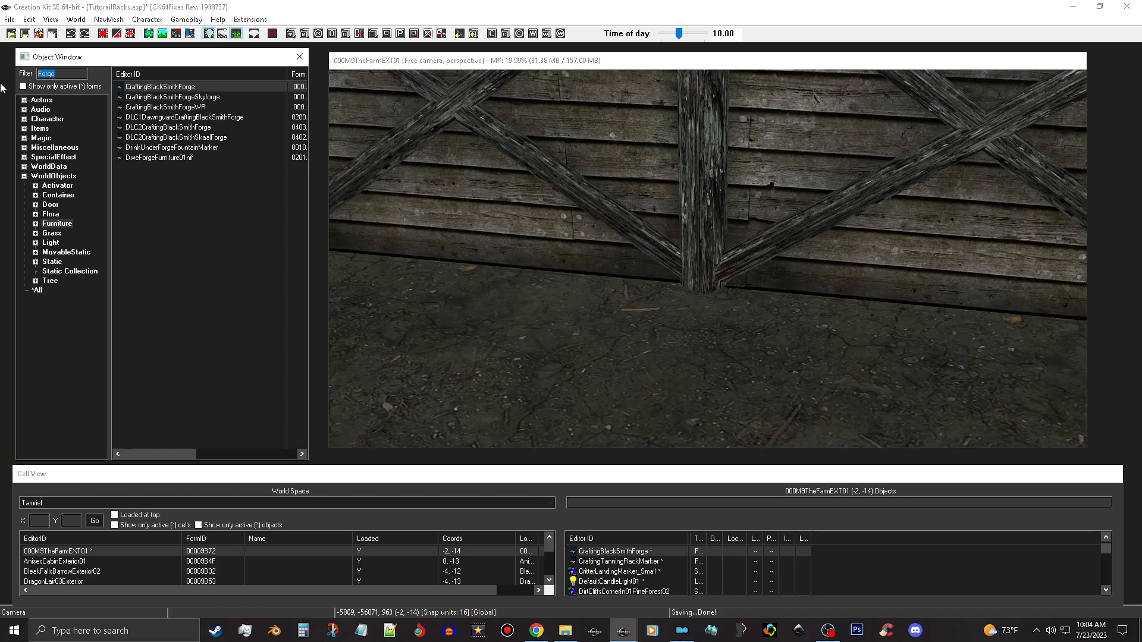
pyautogui.write('armor')
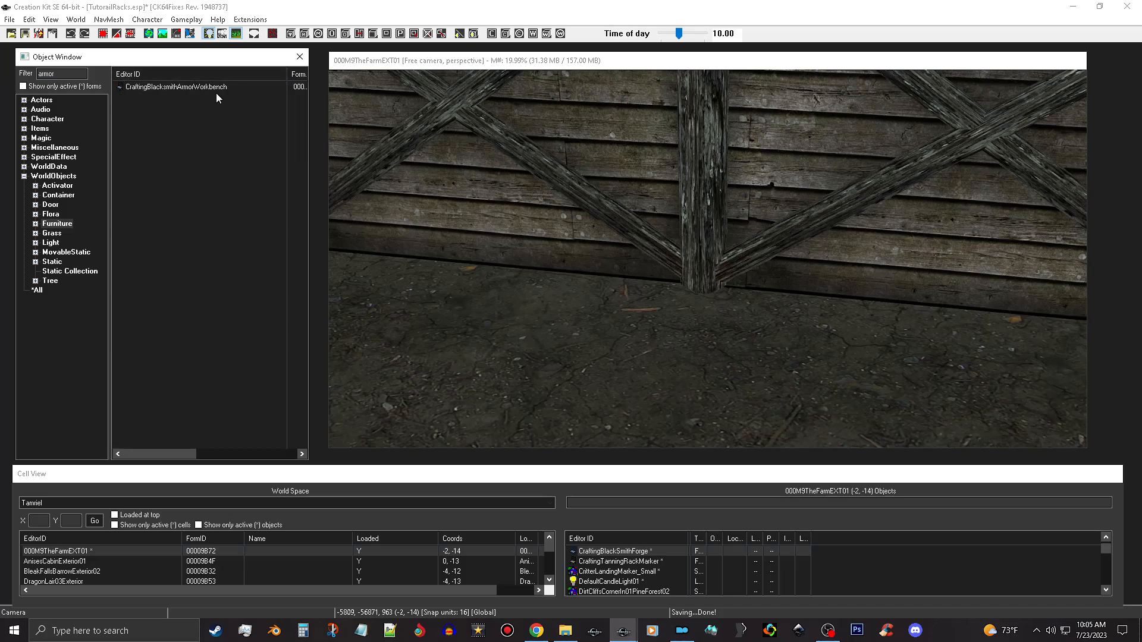
pyautogui.moveTo(220, 91); pyautogui.dragTo(2, 123)
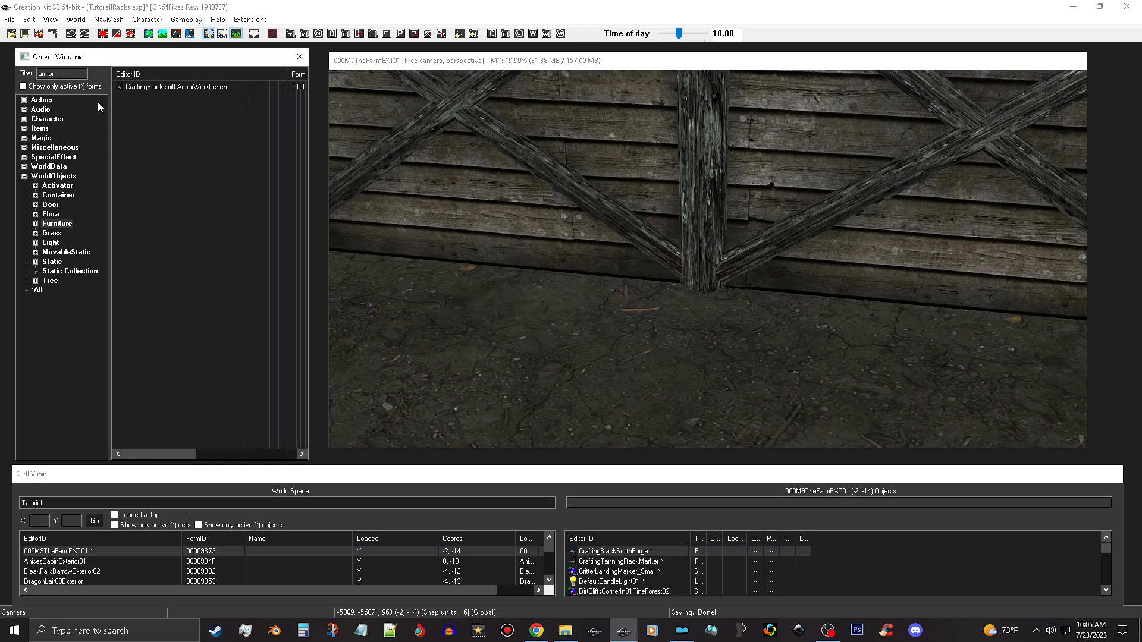
pyautogui.click(184, 87)
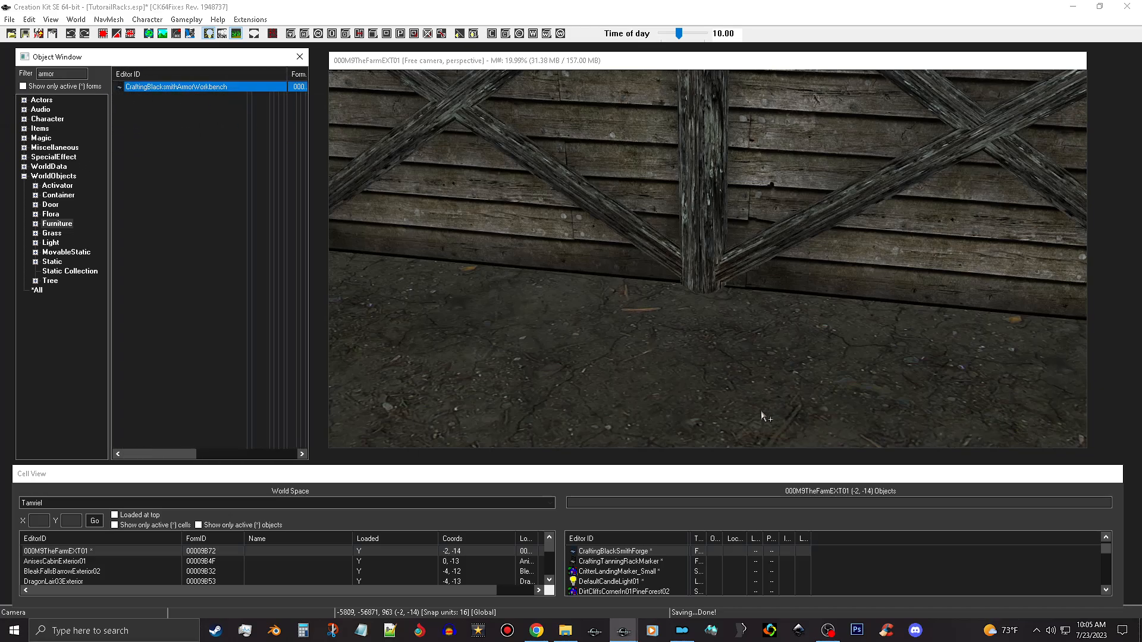
pyautogui.moveTo(658, 356); pyautogui.dragTo(697, 375)
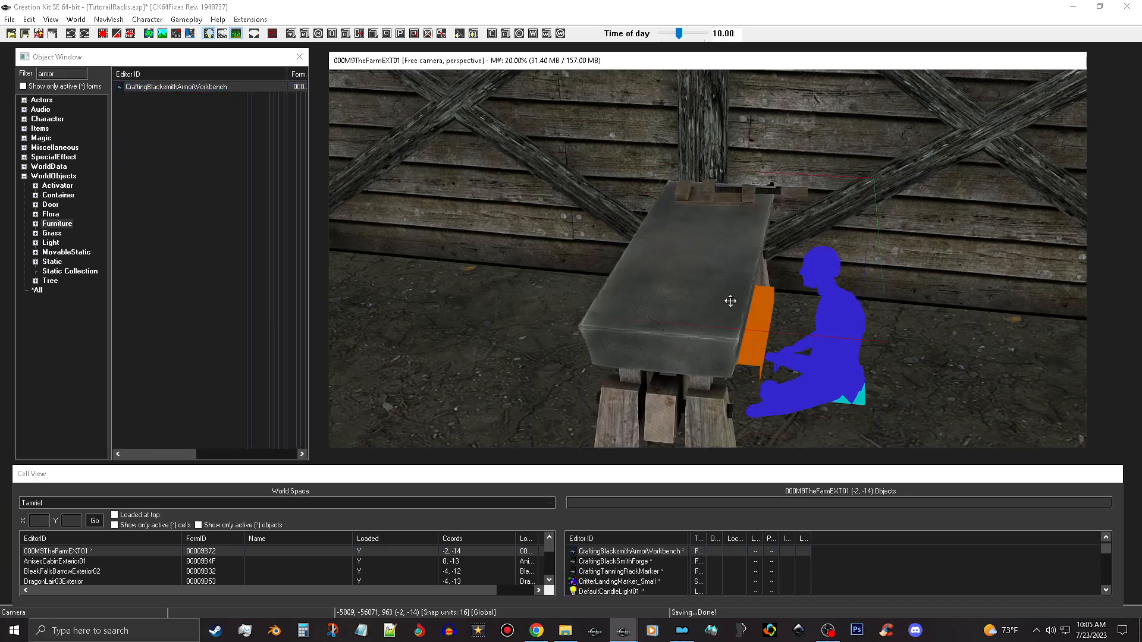
# Rotate the armor workbench so its long side runs parallel to the barn's side wall.
pyautogui.moveTo(697, 375); pyautogui.dragTo(673, 375, button='right')
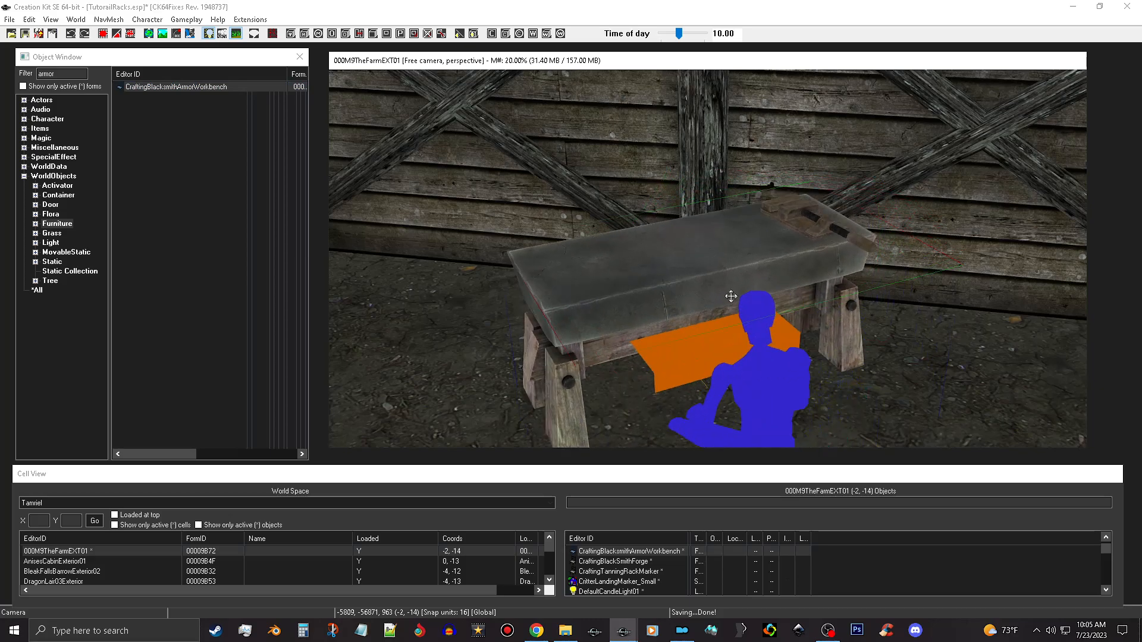
pyautogui.moveTo(746, 275)
pyautogui.mouseDown(button='right')
pyautogui.moveTo(701, 274)
pyautogui.moveTo(748, 270)
pyautogui.moveTo(724, 269)
pyautogui.mouseUp(button='right')
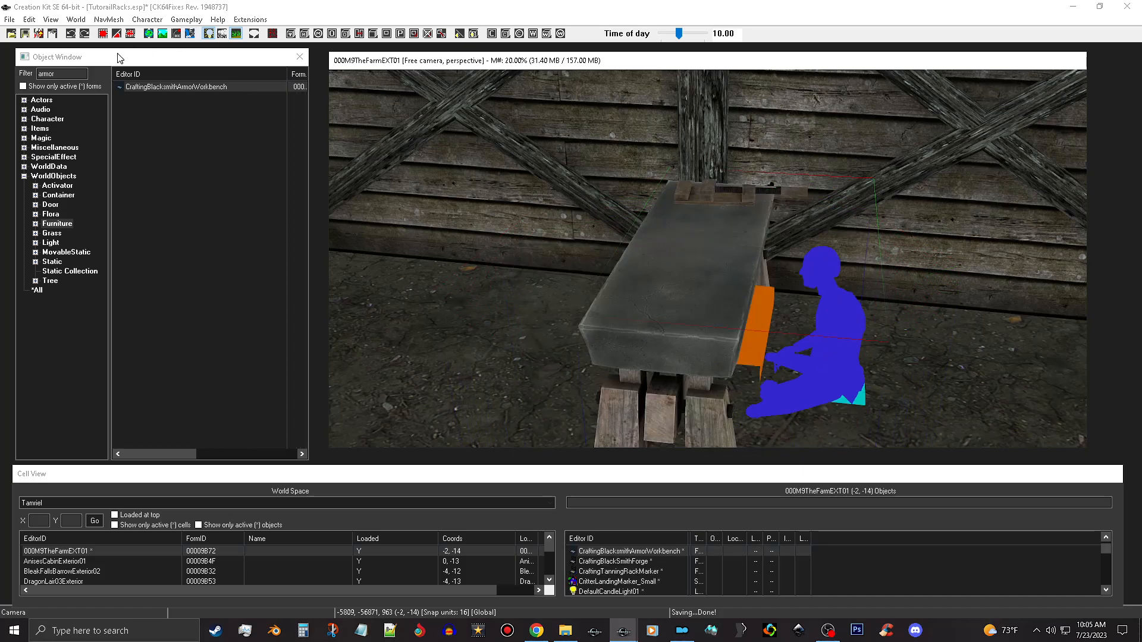
pyautogui.moveTo(719, 263)
pyautogui.mouseDown(button='right')
pyautogui.moveTo(673, 262)
pyautogui.moveTo(687, 262)
pyautogui.mouseUp(button='right')
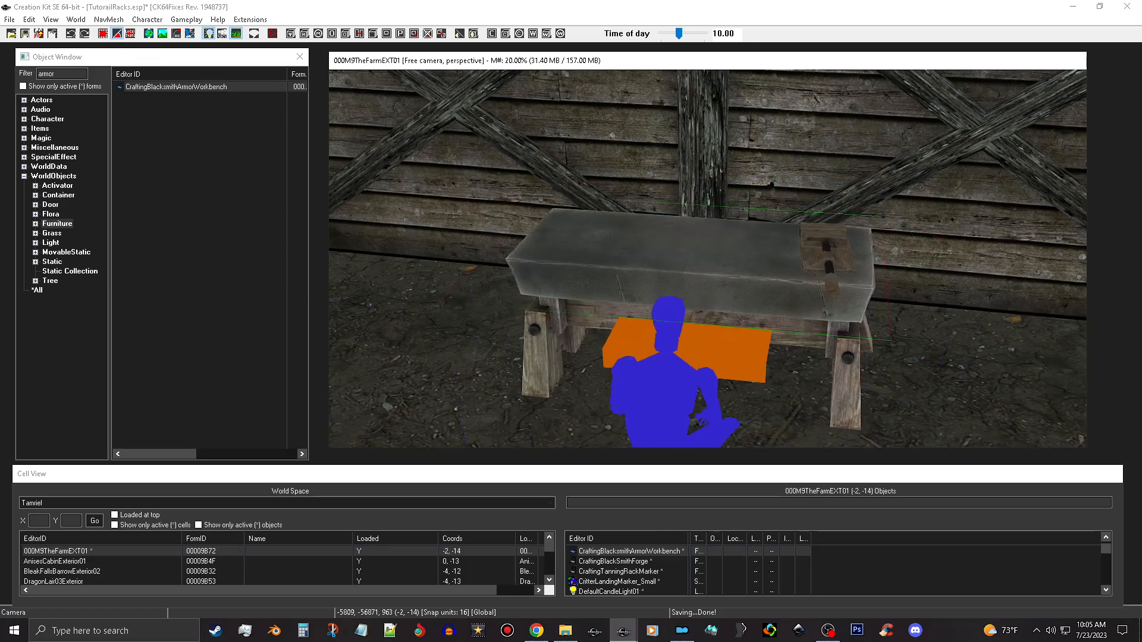
pyautogui.keyDown('shift'); pyautogui.moveTo(741, 245); pyautogui.dragTo(652, 243, button='middle'); pyautogui.keyUp('shift')
pyautogui.scroll(3, 660, 245)
pyautogui.scroll(-1, 659, 245)
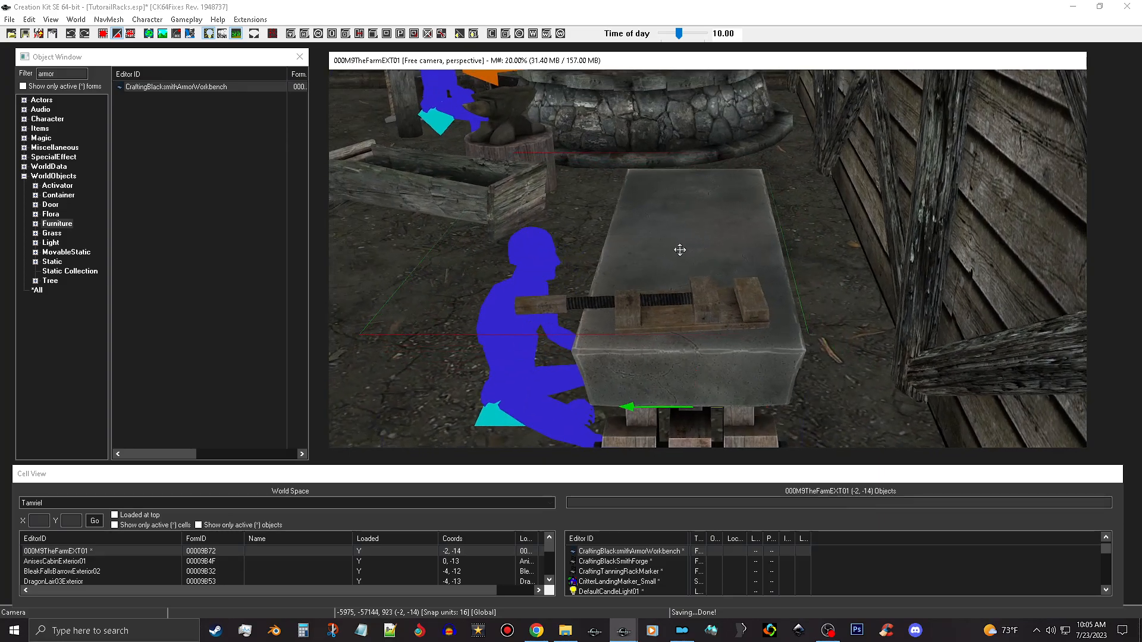
# Move the armor workbench back against the side wall and slide it along to free floor space beside it.
pyautogui.moveTo(690, 249)
pyautogui.mouseDown()
pyautogui.moveTo(848, 248)
pyautogui.moveTo(821, 249)
pyautogui.mouseUp()
pyautogui.keyDown('shift'); pyautogui.moveTo(796, 240); pyautogui.dragTo(903, 248, button='middle'); pyautogui.keyUp('shift')
pyautogui.scroll(-5, 831, 243)
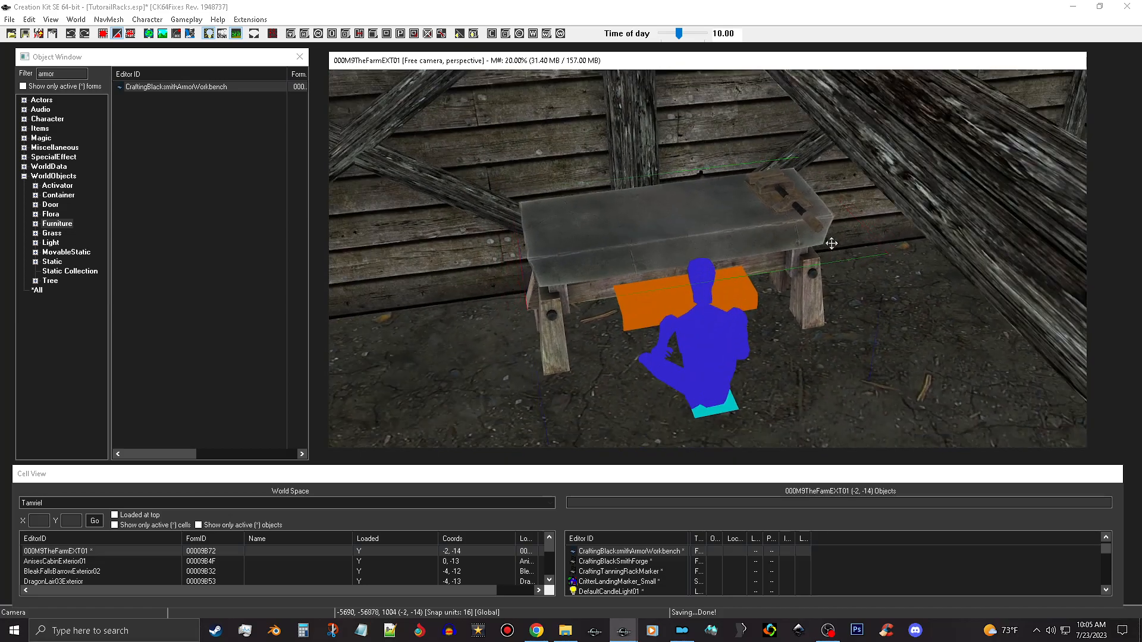
pyautogui.moveTo(826, 237)
pyautogui.keyDown('shift'); pyautogui.mouseDown(button='middle')
pyautogui.moveTo(799, 234)
pyautogui.moveTo(856, 249)
pyautogui.mouseUp(button='middle'); pyautogui.keyUp('shift')
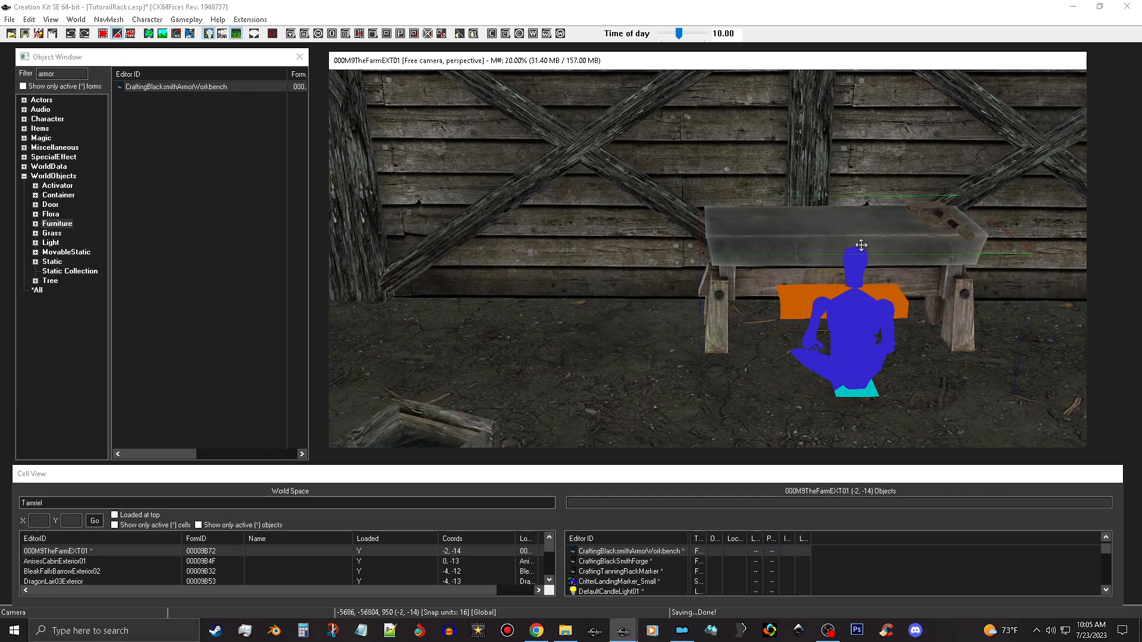
pyautogui.moveTo(861, 245); pyautogui.dragTo(686, 240)
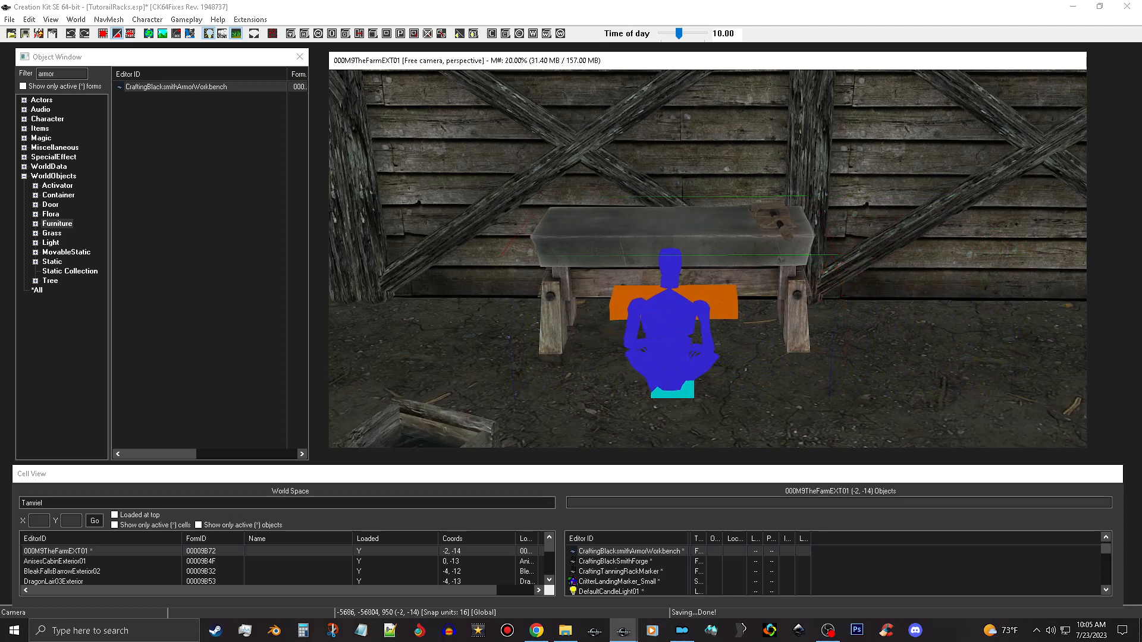
# Filter the furniture objects by "tanning" and place CraftingTanningRackMarker against the wall beside the armor workbench.
pyautogui.moveTo(794, 241); pyautogui.dragTo(711, 241, button='middle')
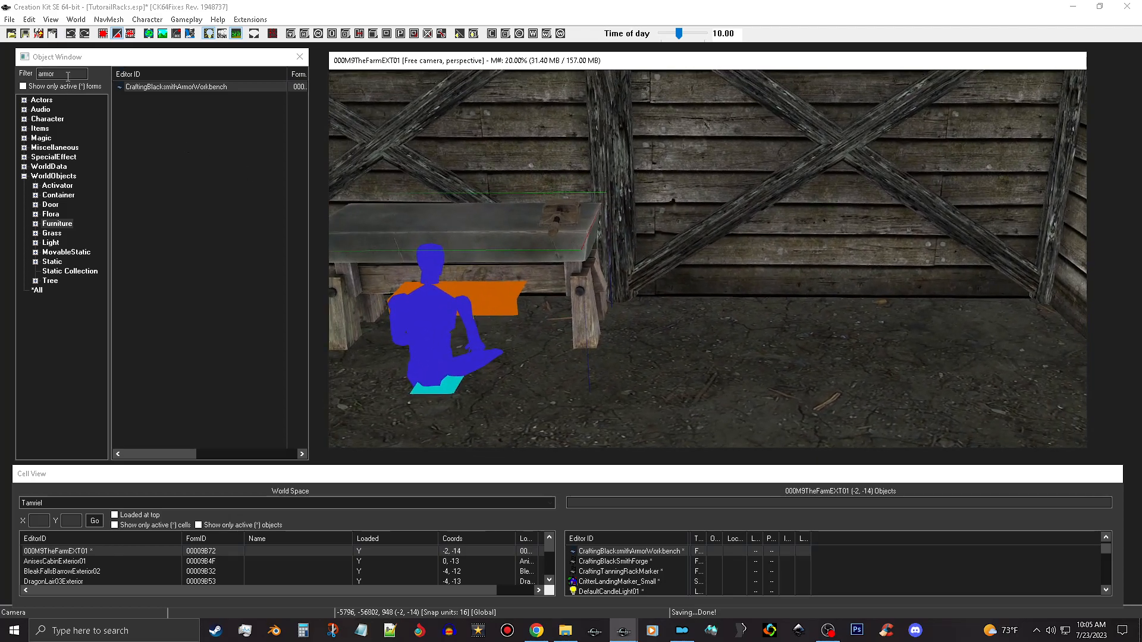
pyautogui.moveTo(67, 76); pyautogui.dragTo(7, 78)
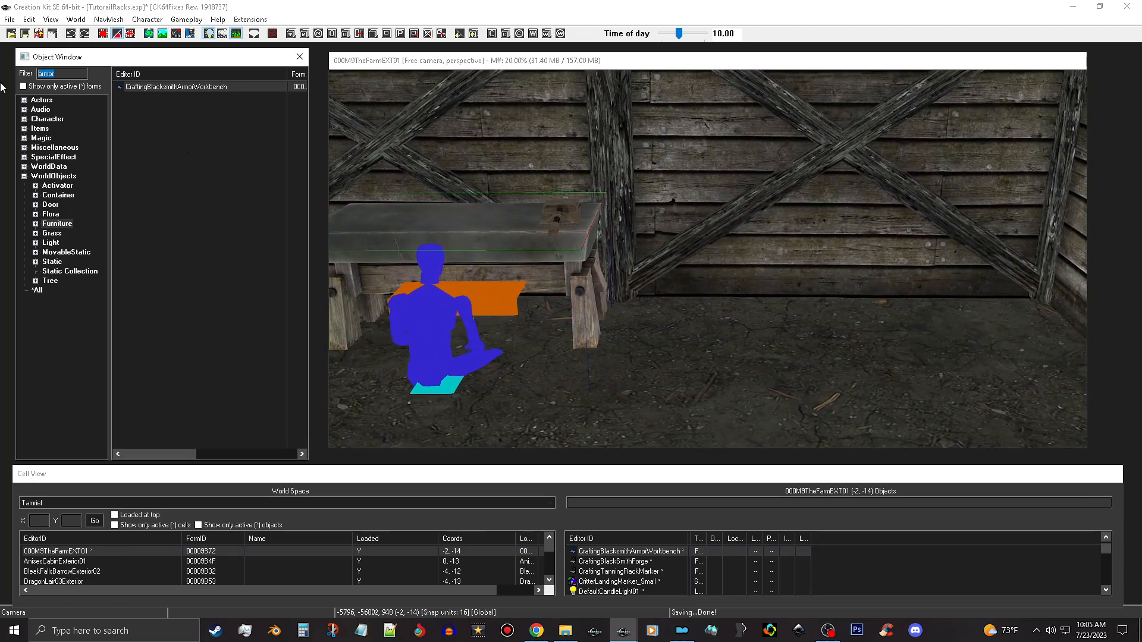
pyautogui.write('tanning')
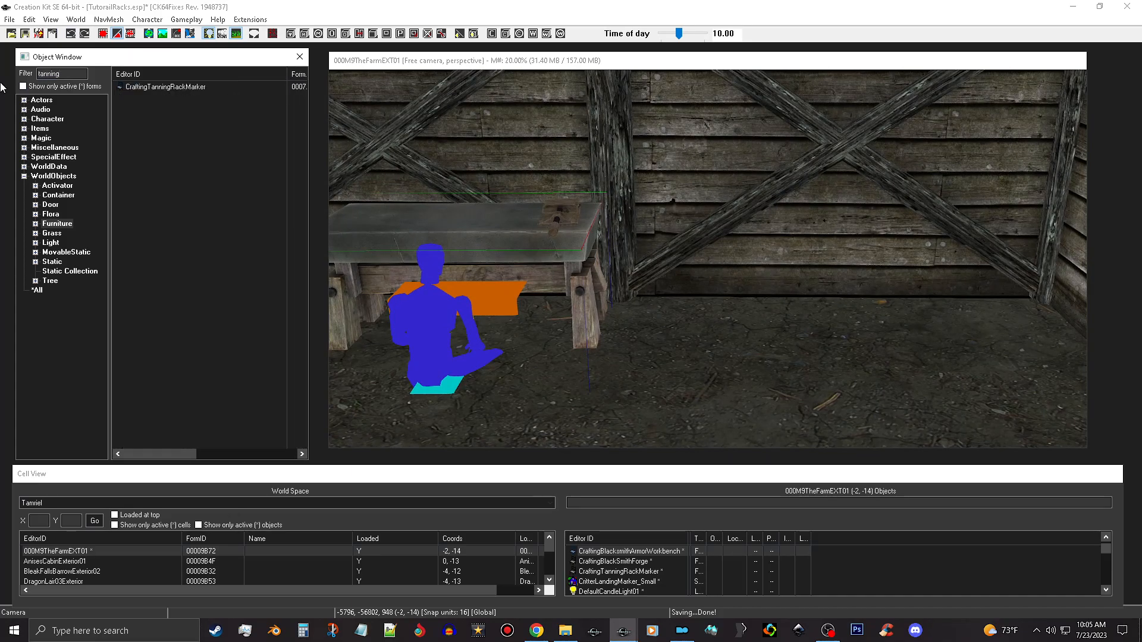
pyautogui.click(197, 88)
pyautogui.moveTo(196, 88)
pyautogui.mouseDown()
pyautogui.moveTo(224, 114)
pyautogui.moveTo(884, 468)
pyautogui.moveTo(867, 414)
pyautogui.moveTo(895, 381)
pyautogui.mouseUp()
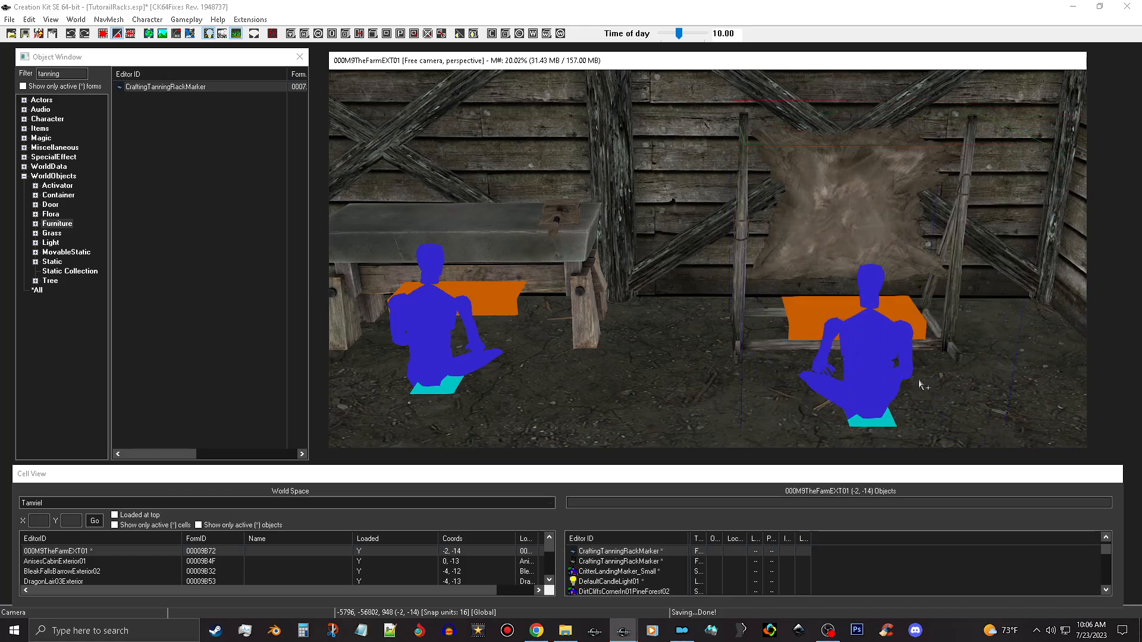
pyautogui.keyDown('shift'); pyautogui.moveTo(662, 330); pyautogui.dragTo(745, 336, button='middle'); pyautogui.keyUp('shift')
pyautogui.moveTo(748, 342); pyautogui.dragTo(713, 332)
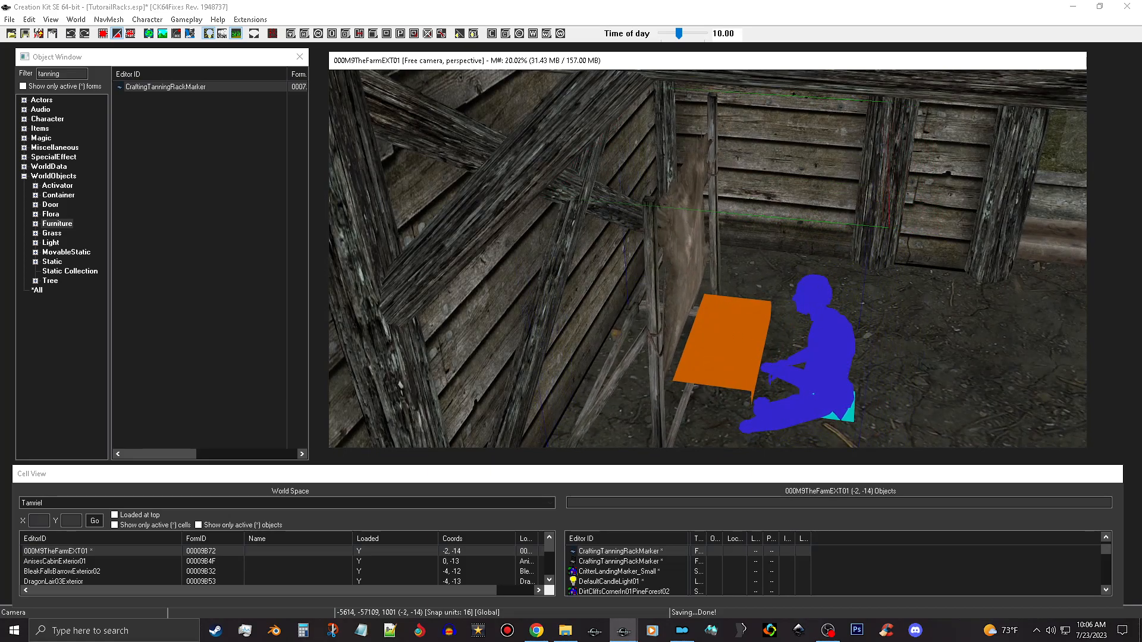
# Filter the furniture objects by "sharp", place CraftingBlacksmithSharpeningWheel by the barn's opposite wall and adjust its orientation.
pyautogui.keyDown('shift'); pyautogui.moveTo(732, 340); pyautogui.dragTo(656, 280, button='middle'); pyautogui.keyUp('shift')
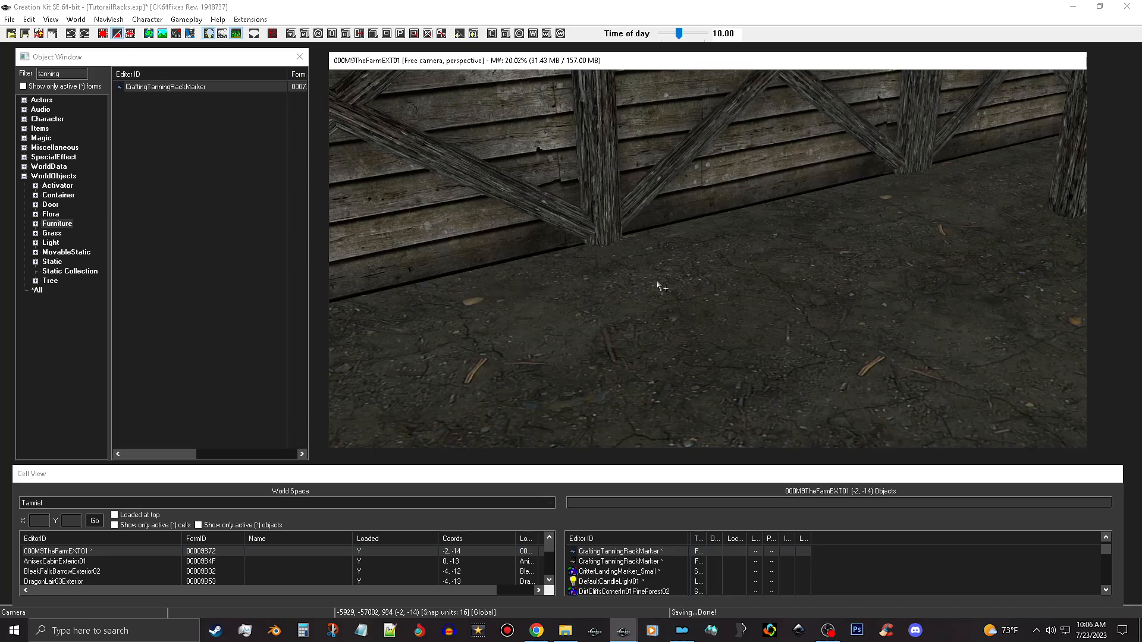
pyautogui.doubleClick(76, 73)
pyautogui.write('sharp')
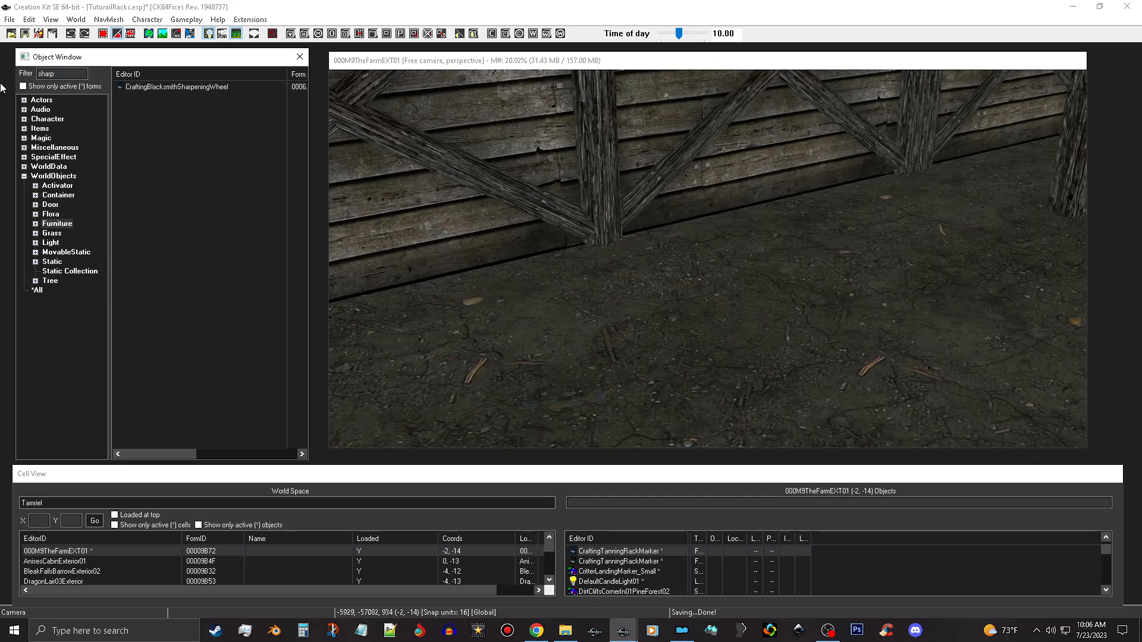
pyautogui.moveTo(195, 88); pyautogui.dragTo(762, 381)
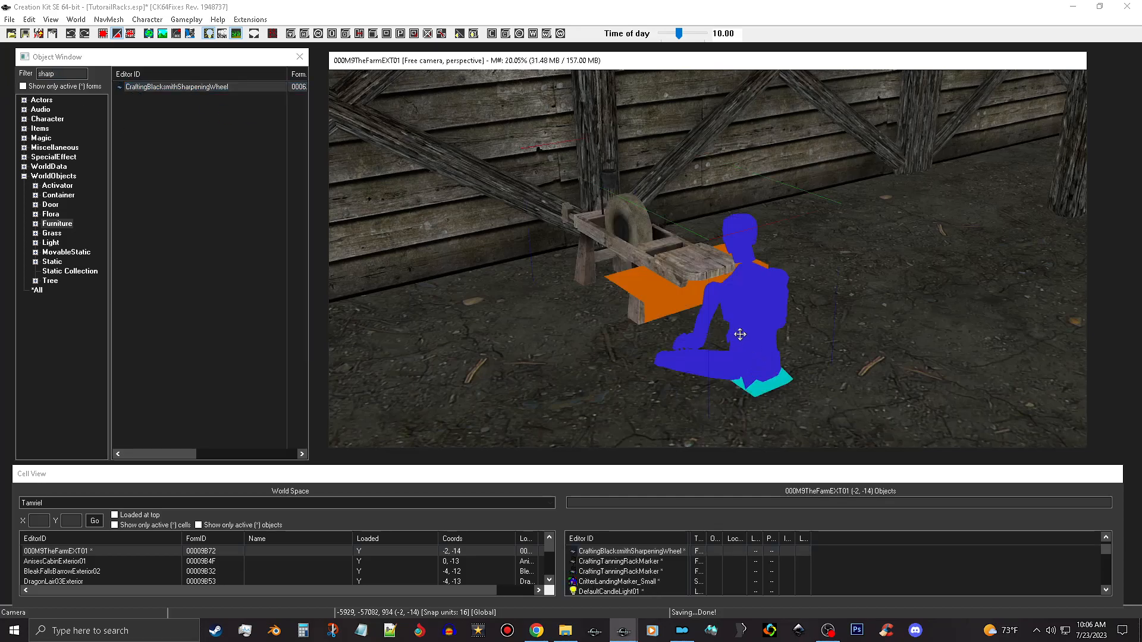
pyautogui.hotkey('ctrl', 'z')
pyautogui.keyDown('shift'); pyautogui.moveTo(763, 324); pyautogui.dragTo(849, 156, button='middle'); pyautogui.keyUp('shift')
pyautogui.scroll(3, 823, 344)
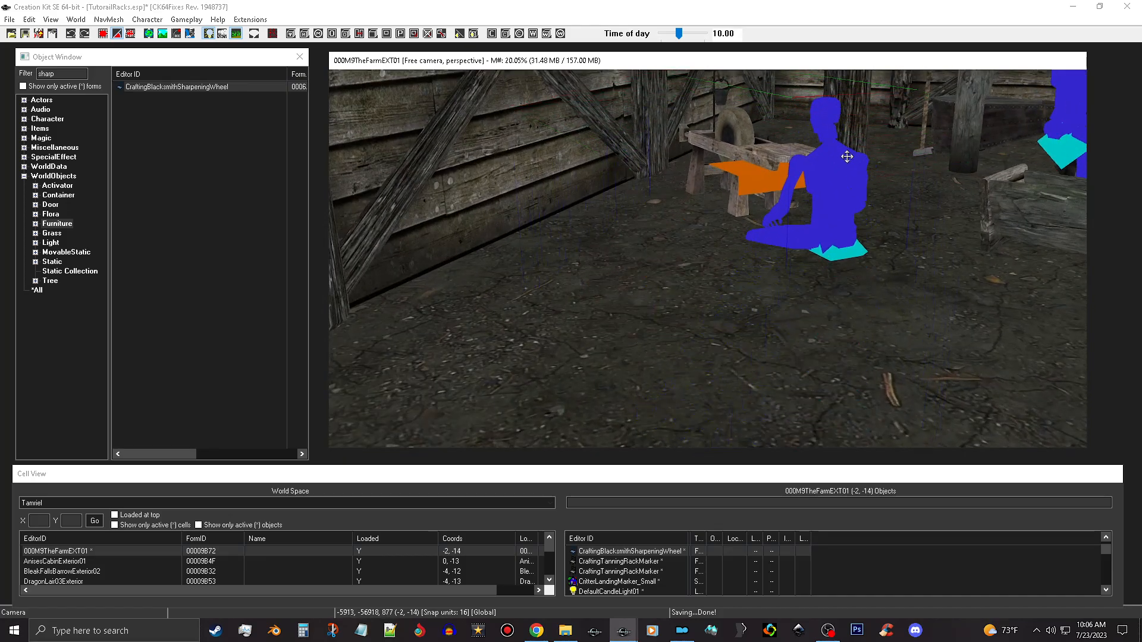
pyautogui.moveTo(848, 155); pyautogui.dragTo(752, 169, button='right')
# Filter the furniture objects by "anvil" and place CraftingBlacksmithAnvil on the open floor along the wall with the sharpening wheel.
pyautogui.moveTo(751, 170); pyautogui.dragTo(630, 152, button='middle')
pyautogui.scroll(-2, 632, 154)
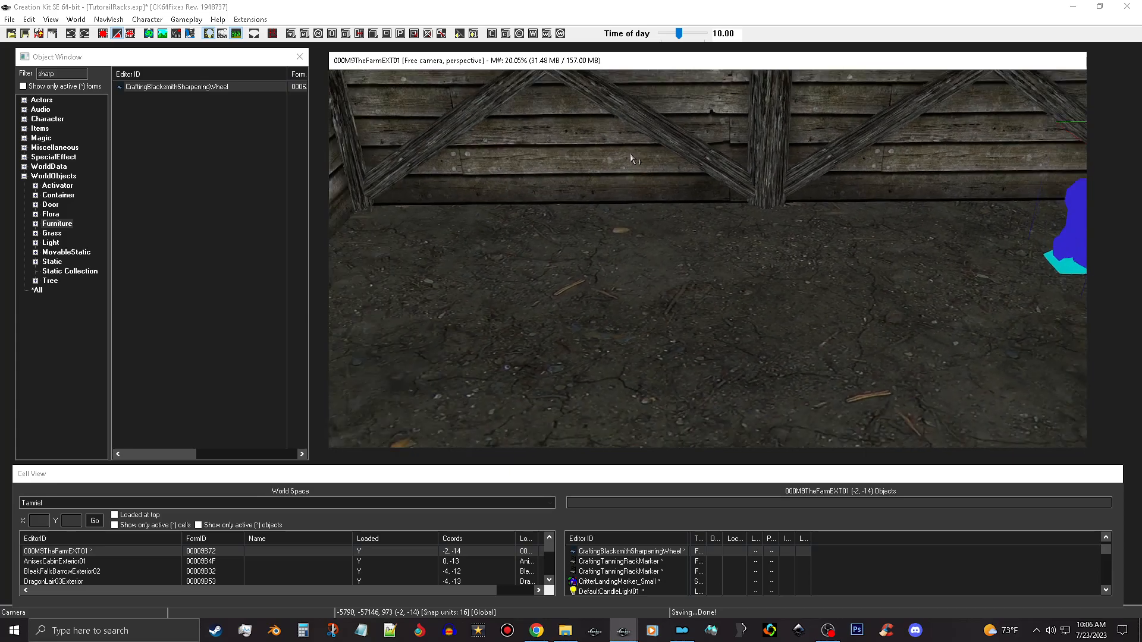
pyautogui.scroll(-1, 631, 154)
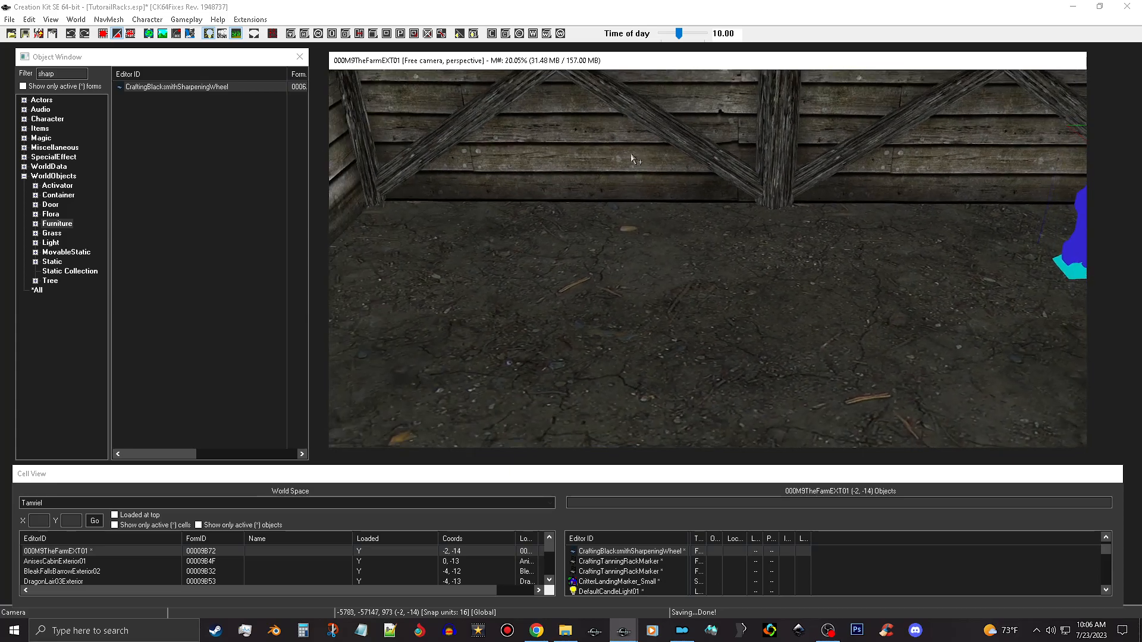
pyautogui.click(65, 76)
pyautogui.moveTo(74, 76); pyautogui.dragTo(2, 83)
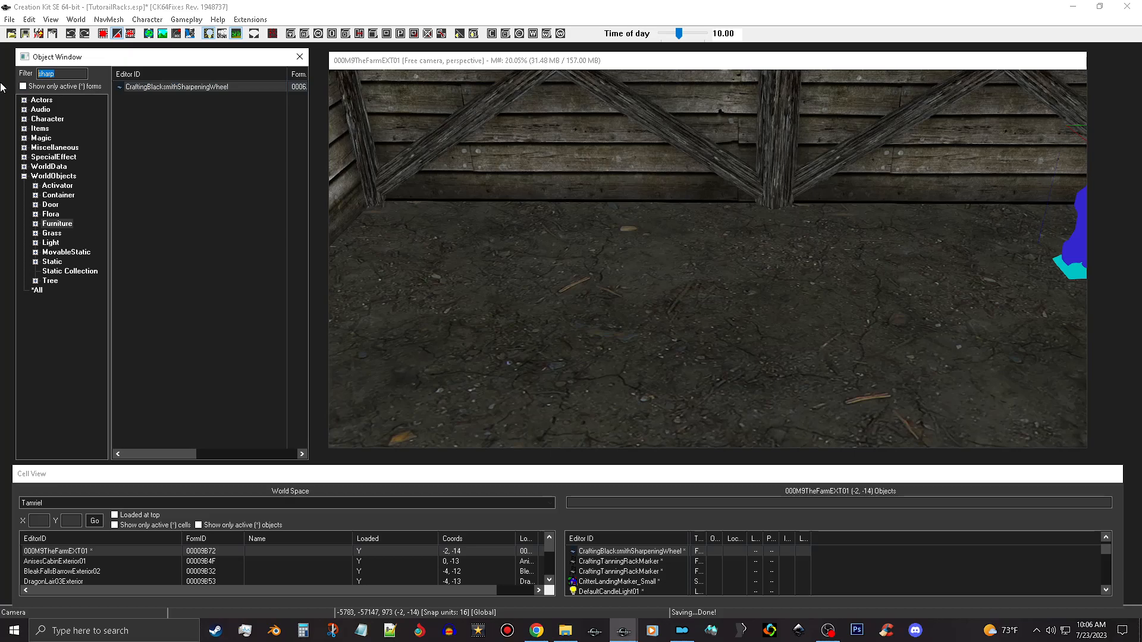
pyautogui.write('anvil')
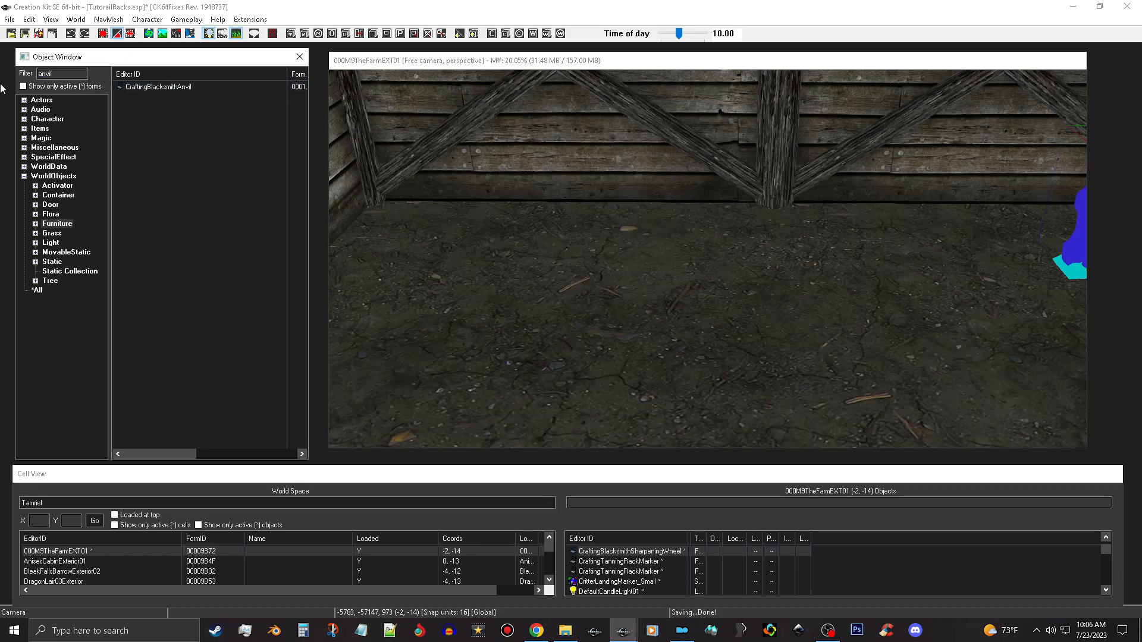
pyautogui.moveTo(173, 87); pyautogui.dragTo(514, 241)
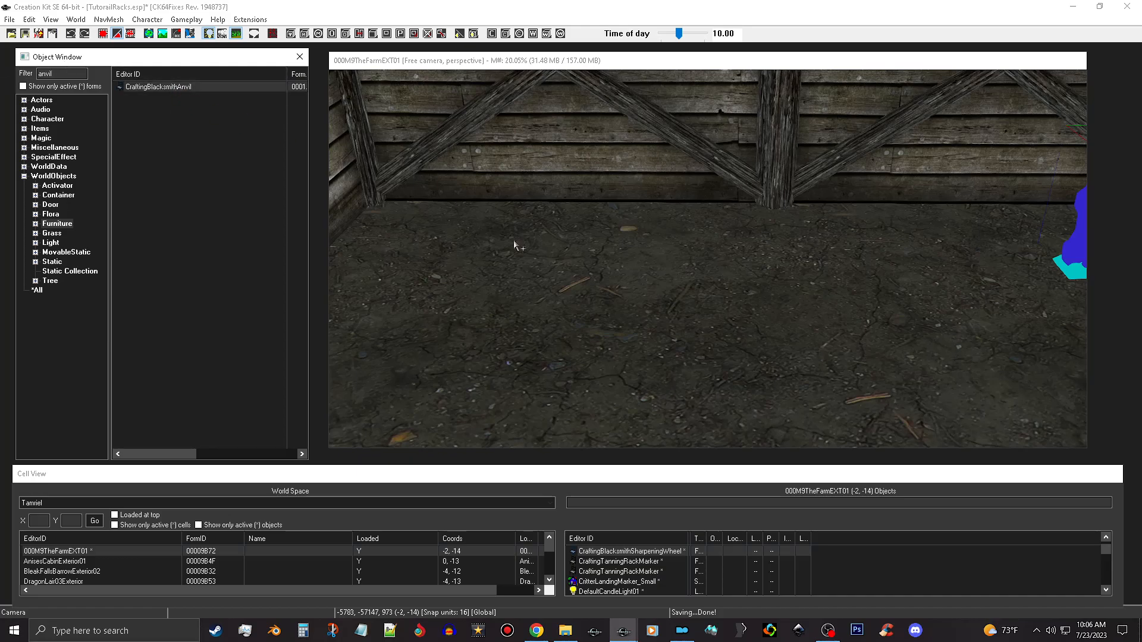
pyautogui.moveTo(653, 293); pyautogui.dragTo(653, 292)
# Move the blacksmith anvil back into the barn corner close to the walls.
pyautogui.moveTo(649, 220)
pyautogui.mouseDown()
pyautogui.moveTo(538, 246)
pyautogui.moveTo(474, 230)
pyautogui.moveTo(453, 279)
pyautogui.moveTo(452, 222)
pyautogui.moveTo(485, 231)
pyautogui.moveTo(449, 192)
pyautogui.mouseUp()
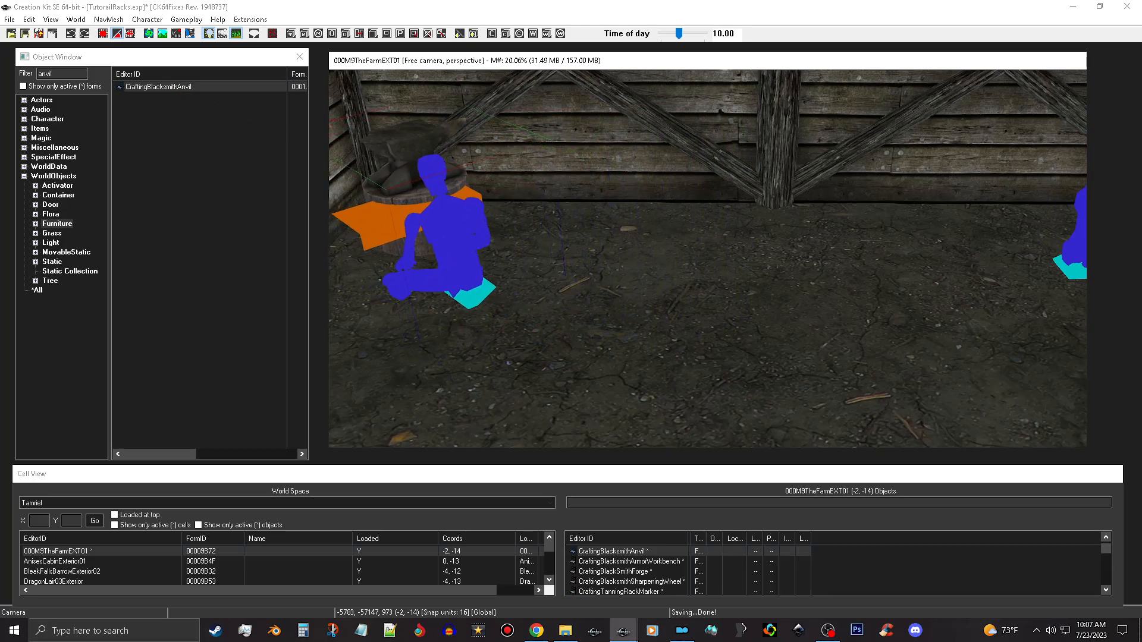
pyautogui.scroll(2, 449, 191)
pyautogui.keyDown('shift'); pyautogui.moveTo(449, 193); pyautogui.dragTo(517, 199, button='middle'); pyautogui.keyUp('shift')
pyautogui.moveTo(536, 208); pyautogui.dragTo(526, 210)
# Duplicate the tanning rack beside the armor workbench and pull the copy away from the original.
pyautogui.moveTo(527, 210)
pyautogui.mouseDown(button='middle')
pyautogui.moveTo(384, 204)
pyautogui.moveTo(441, 207)
pyautogui.moveTo(419, 200)
pyautogui.mouseUp(button='middle')
pyautogui.moveTo(580, 216)
pyautogui.keyDown('shift'); pyautogui.mouseDown(button='middle')
pyautogui.moveTo(727, 243)
pyautogui.moveTo(793, 235)
pyautogui.moveTo(768, 164)
pyautogui.moveTo(780, 213)
pyautogui.moveTo(810, 255)
pyautogui.mouseUp(button='middle'); pyautogui.keyUp('shift')
pyautogui.scroll(5, 793, 234)
pyautogui.scroll(-4, 769, 164)
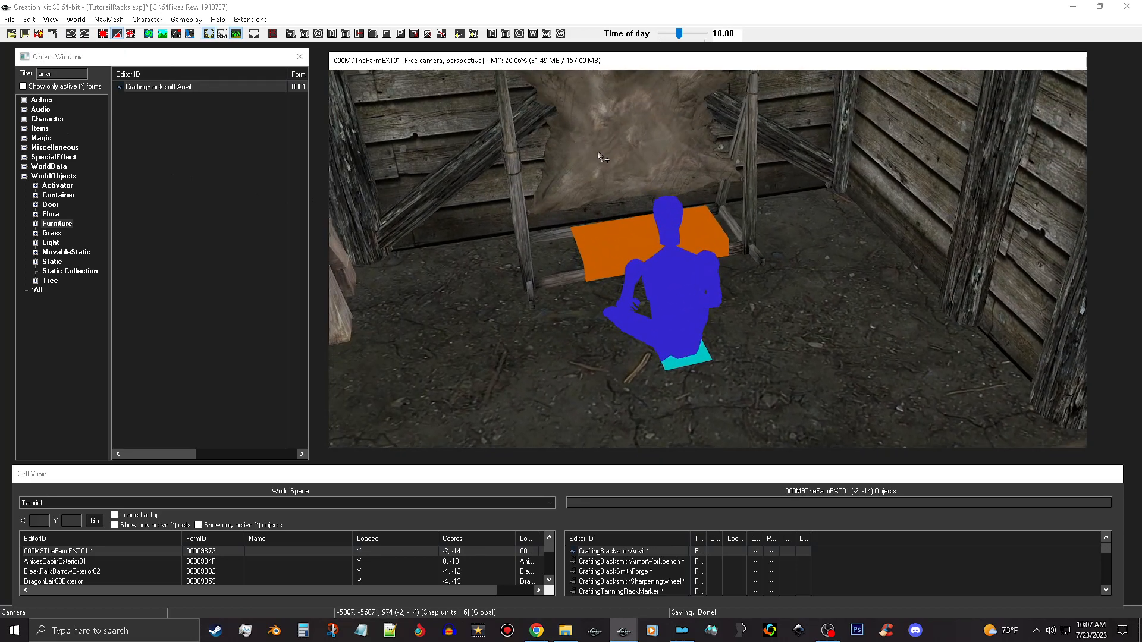
pyautogui.click(598, 151)
pyautogui.rightClick(599, 150)
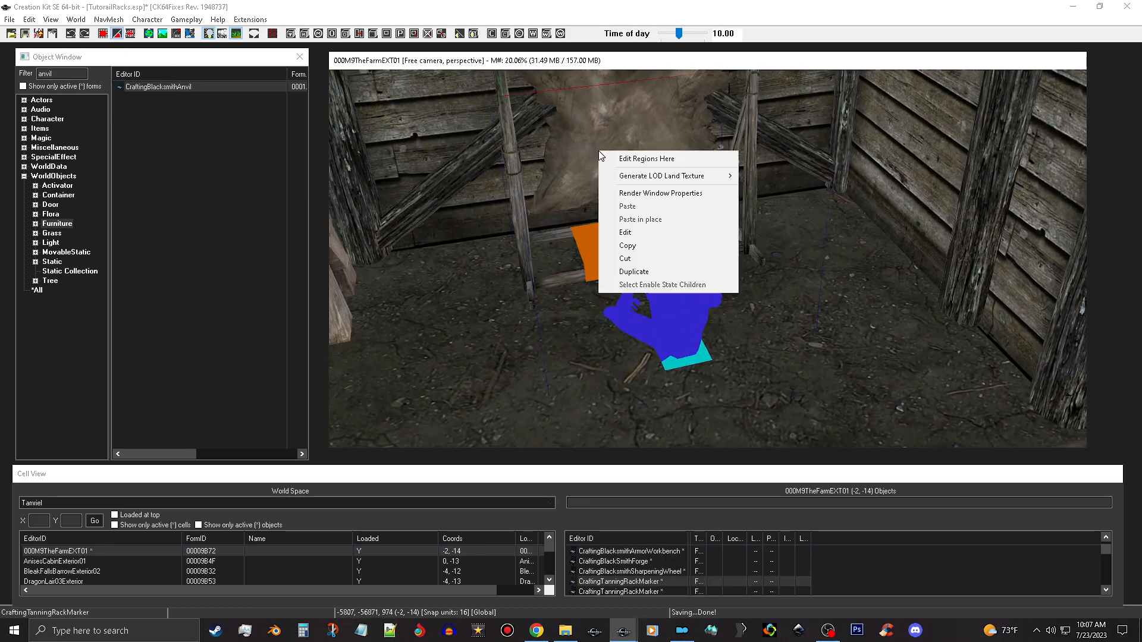
pyautogui.click(662, 272)
pyautogui.moveTo(663, 274); pyautogui.dragTo(637, 125)
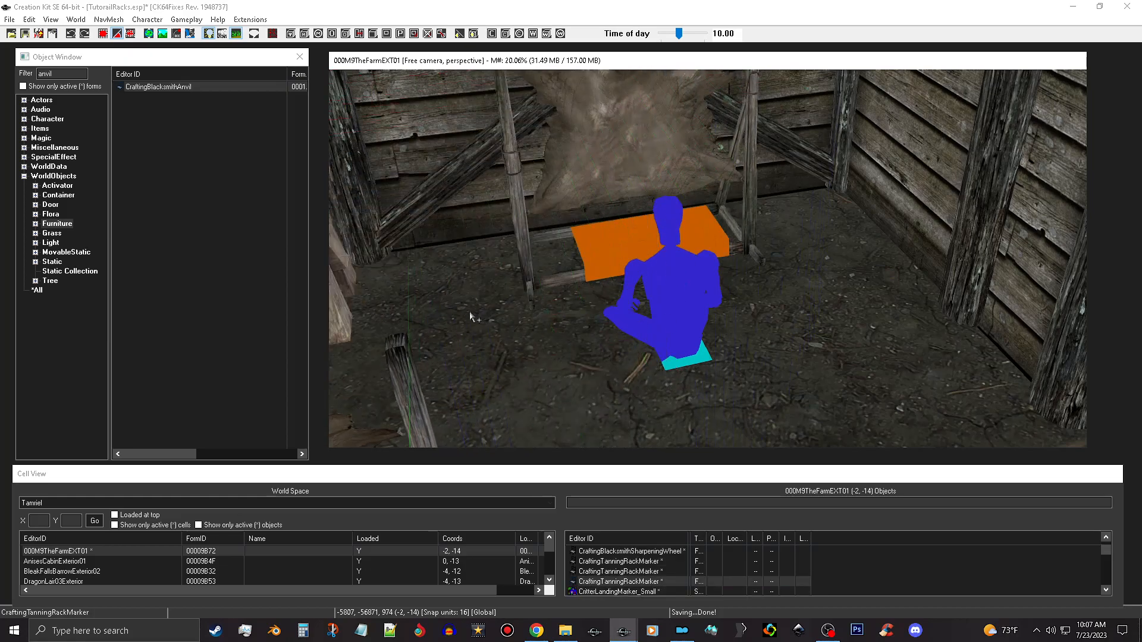
pyautogui.moveTo(401, 375); pyautogui.dragTo(351, 443)
# Turn the duplicated tanning rack around and set it against the opposite wall, between the anvil and the sharpening wheel.
pyautogui.moveTo(411, 375)
pyautogui.keyDown('shift'); pyautogui.mouseDown(button='middle')
pyautogui.moveTo(273, 367)
pyautogui.moveTo(199, 379)
pyautogui.moveTo(278, 302)
pyautogui.mouseUp(button='middle'); pyautogui.keyUp('shift')
pyautogui.scroll(3, 199, 378)
pyautogui.scroll(3, 278, 302)
pyautogui.moveTo(326, 266); pyautogui.dragTo(325, 303, button='middle')
pyautogui.moveTo(882, 183)
pyautogui.mouseDown(button='middle')
pyautogui.moveTo(858, 209)
pyautogui.moveTo(845, 254)
pyautogui.moveTo(955, 300)
pyautogui.mouseUp(button='middle')
pyautogui.moveTo(886, 381); pyautogui.dragTo(738, 369, button='right')
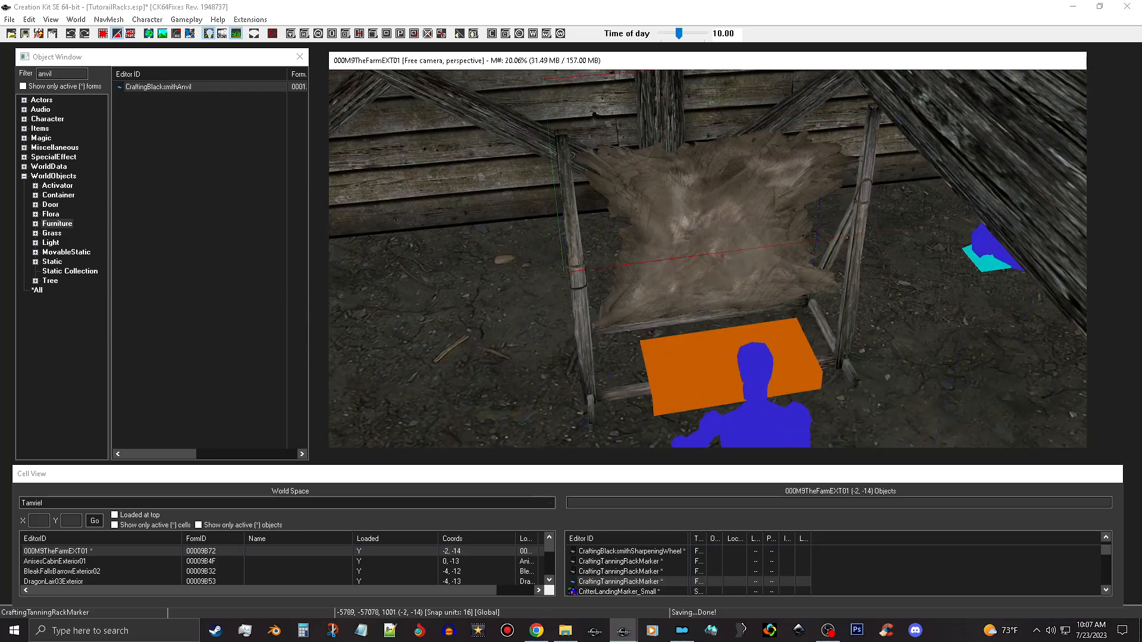
pyautogui.moveTo(728, 287)
pyautogui.mouseDown()
pyautogui.moveTo(684, 171)
pyautogui.moveTo(694, 172)
pyautogui.mouseUp()
pyautogui.keyDown('shift'); pyautogui.moveTo(697, 161); pyautogui.dragTo(759, 159, button='middle'); pyautogui.keyUp('shift')
pyautogui.moveTo(759, 159)
pyautogui.mouseDown()
pyautogui.moveTo(702, 174)
pyautogui.moveTo(695, 158)
pyautogui.mouseUp()
pyautogui.keyDown('shift'); pyautogui.moveTo(694, 159); pyautogui.dragTo(735, 151, button='middle'); pyautogui.keyUp('shift')
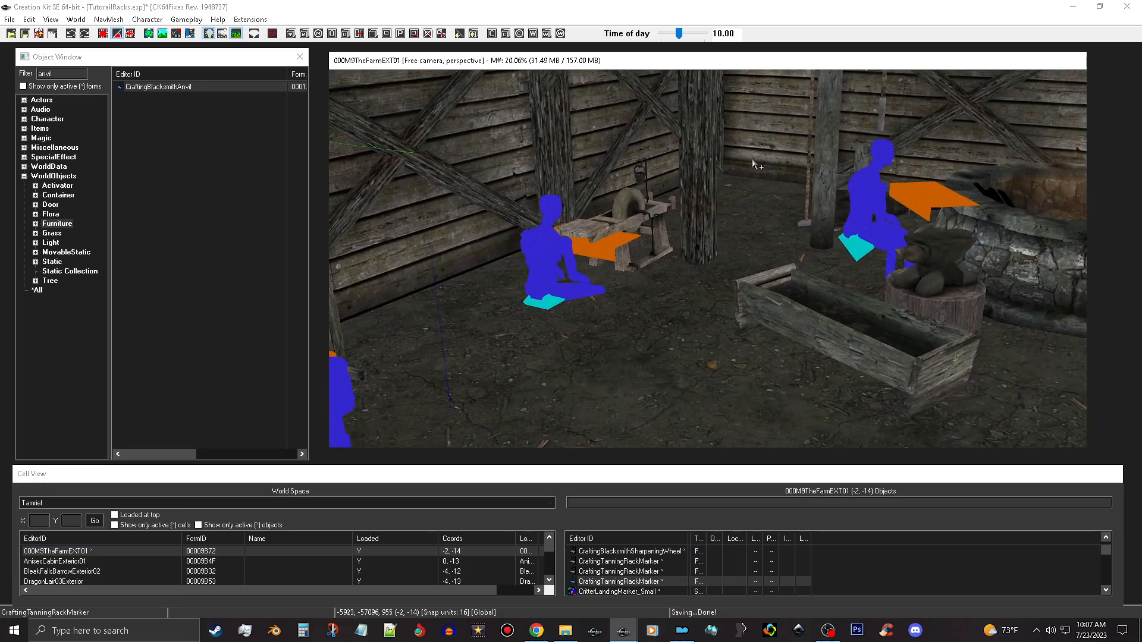
pyautogui.press('d')
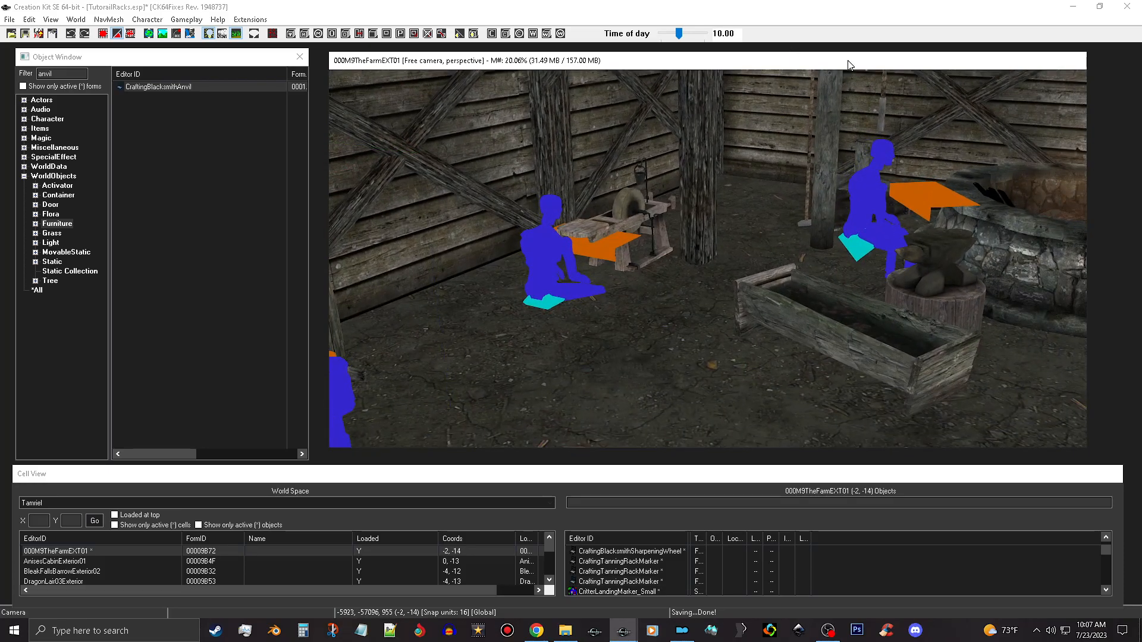
# Filter the light objects by "forge" and place LightForgeFire01 at the blacksmith forge.
pyautogui.keyDown('shift'); pyautogui.moveTo(791, 187); pyautogui.dragTo(837, 192, button='middle'); pyautogui.keyUp('shift')
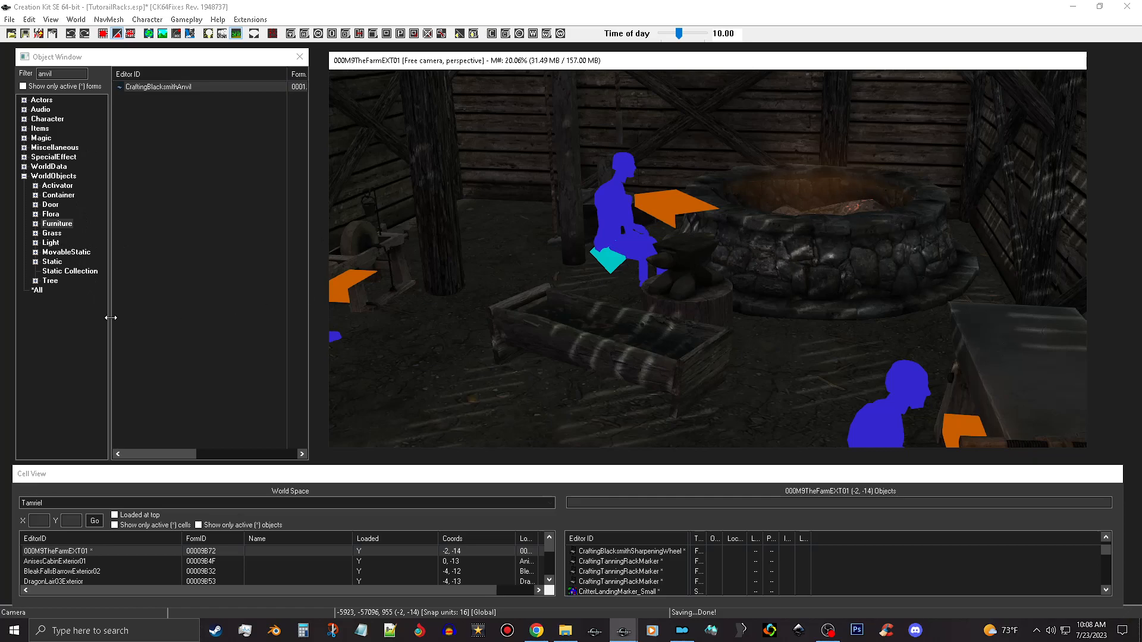
pyautogui.click(51, 244)
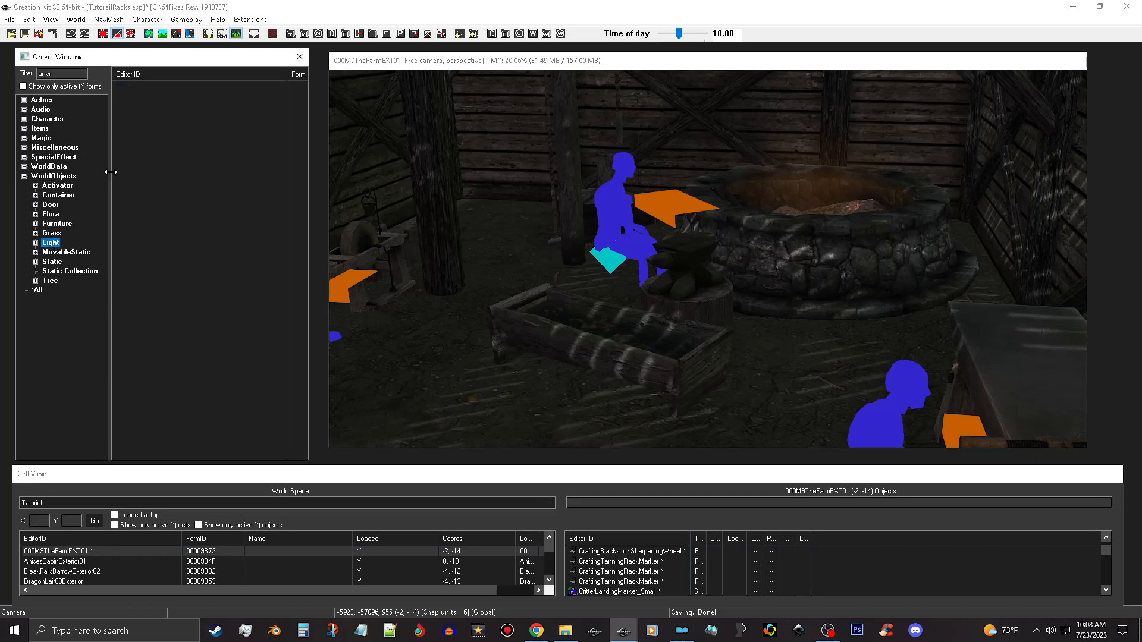
pyautogui.moveTo(74, 72); pyautogui.dragTo(2, 78)
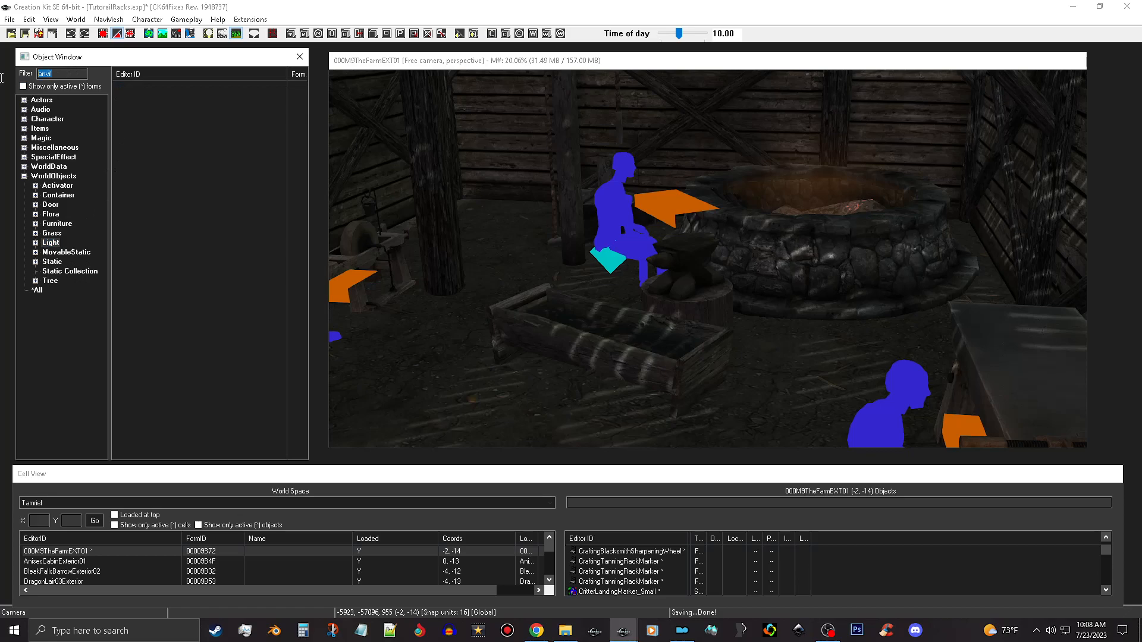
pyautogui.write('forge')
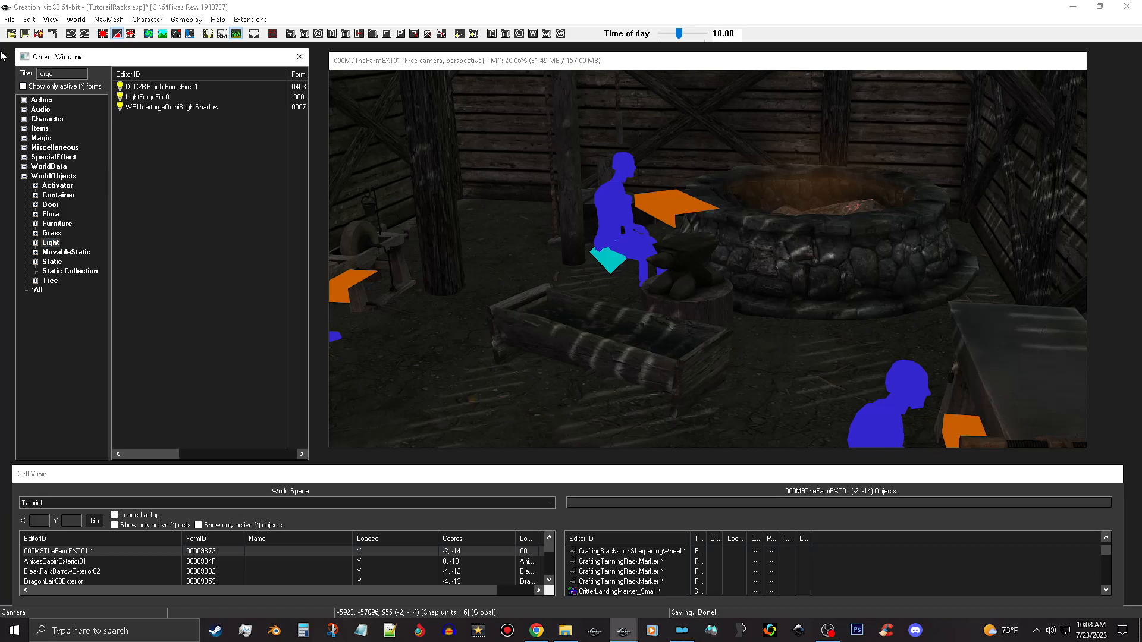
pyautogui.click(157, 99)
pyautogui.moveTo(157, 99); pyautogui.dragTo(816, 273)
# Raise the LightForgeFire01 light so it sits over the burning coals in the forge.
pyautogui.scroll(3, 841, 276)
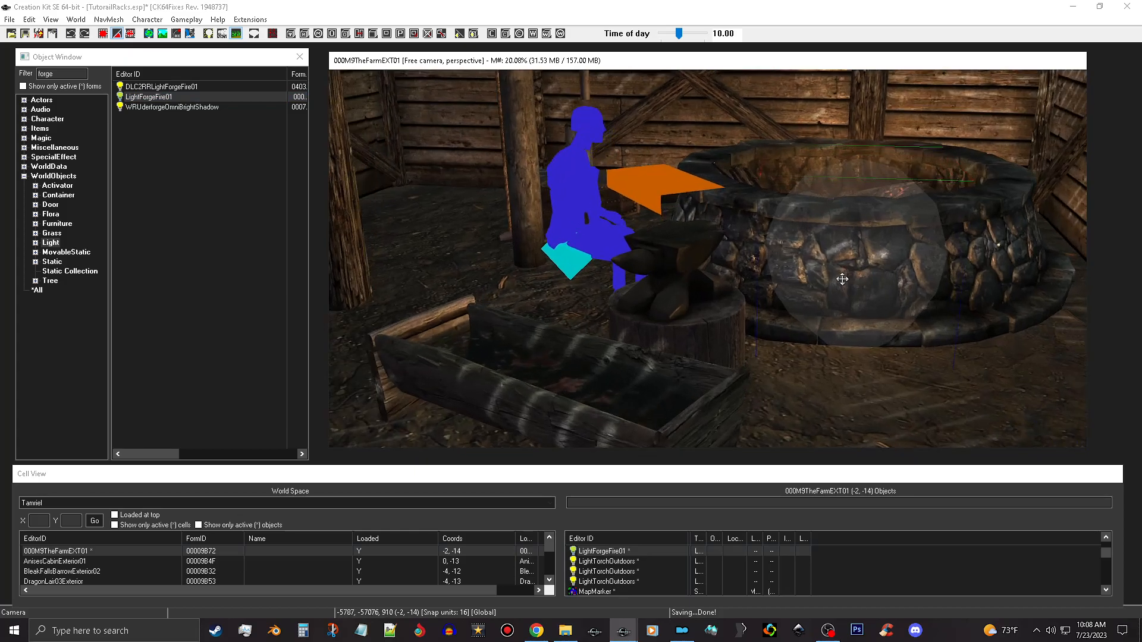
pyautogui.keyDown('shift'); pyautogui.moveTo(868, 267); pyautogui.dragTo(879, 303, button='middle'); pyautogui.keyUp('shift')
pyautogui.scroll(1, 879, 304)
pyautogui.moveTo(920, 278); pyautogui.dragTo(920, 136)
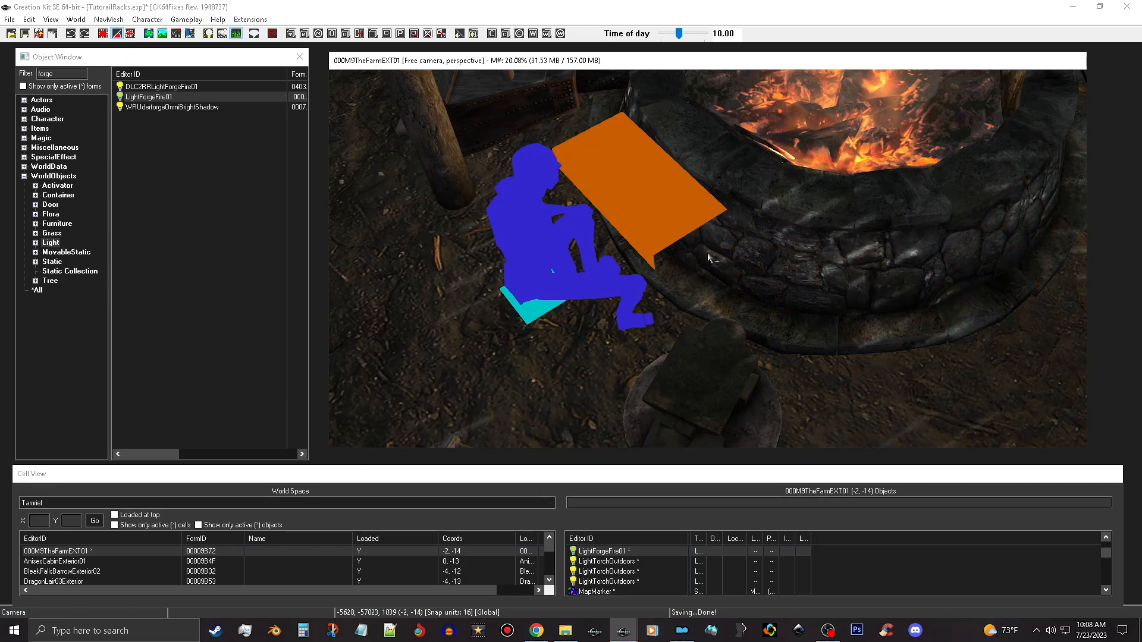
pyautogui.keyDown('shift'); pyautogui.moveTo(704, 297); pyautogui.dragTo(706, 273, button='middle'); pyautogui.keyUp('shift')
pyautogui.press('e')
pyautogui.press('d')
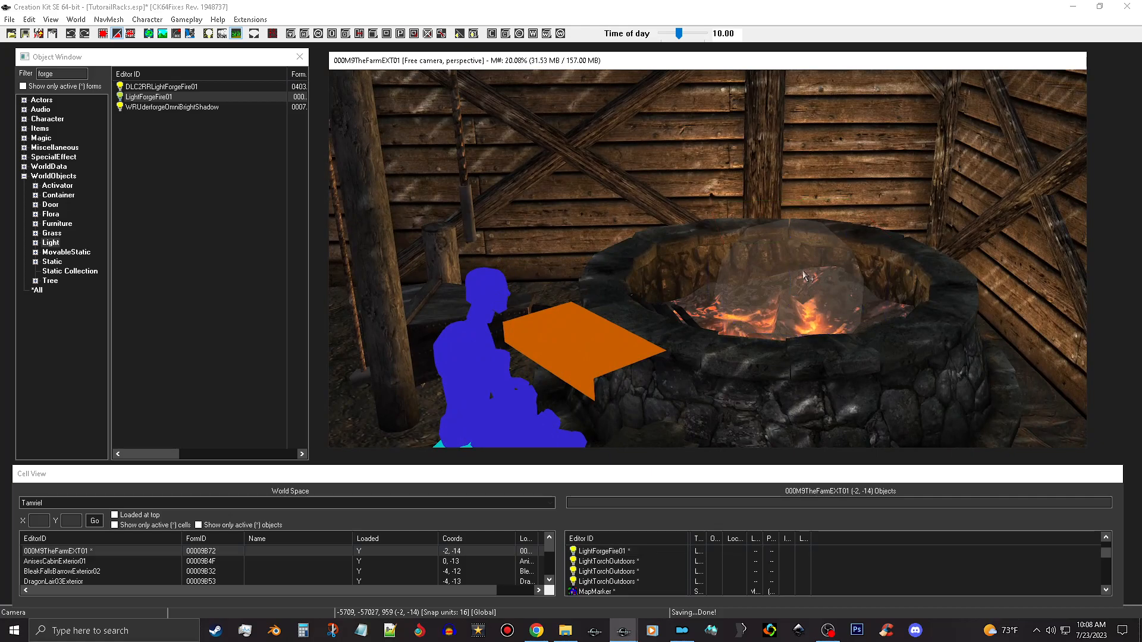
# Temporarily hide the forge, drop LightForgeFire01 to the ground, center it under the coals, and restore the forge's visibility.
pyautogui.click(803, 270)
pyautogui.scroll(4, 803, 271)
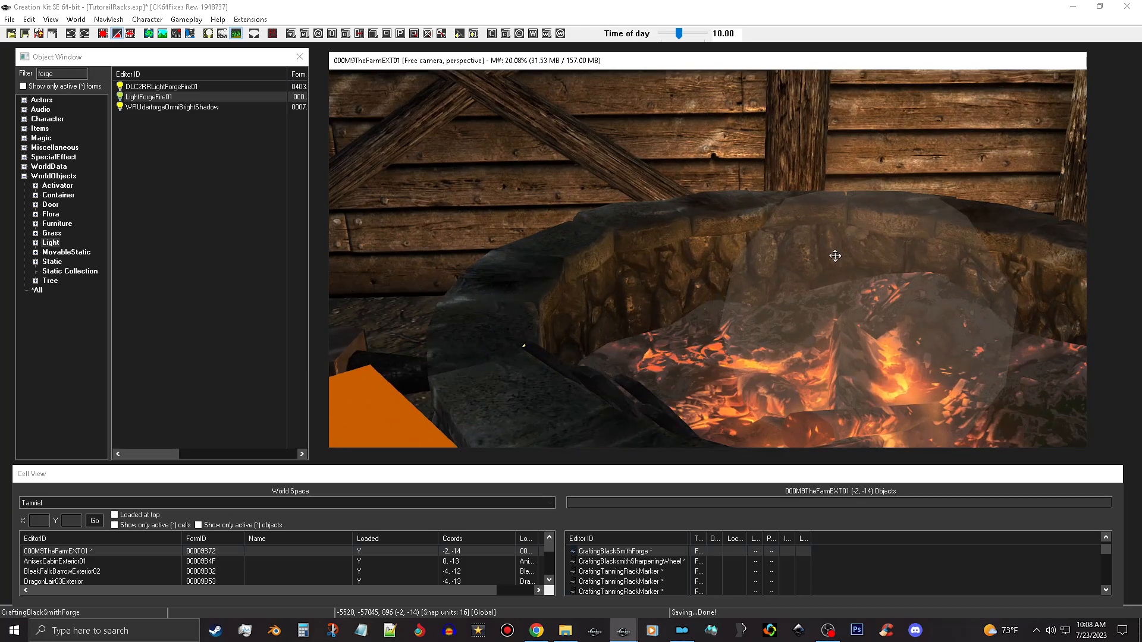
pyautogui.press('1')
pyautogui.press('1')
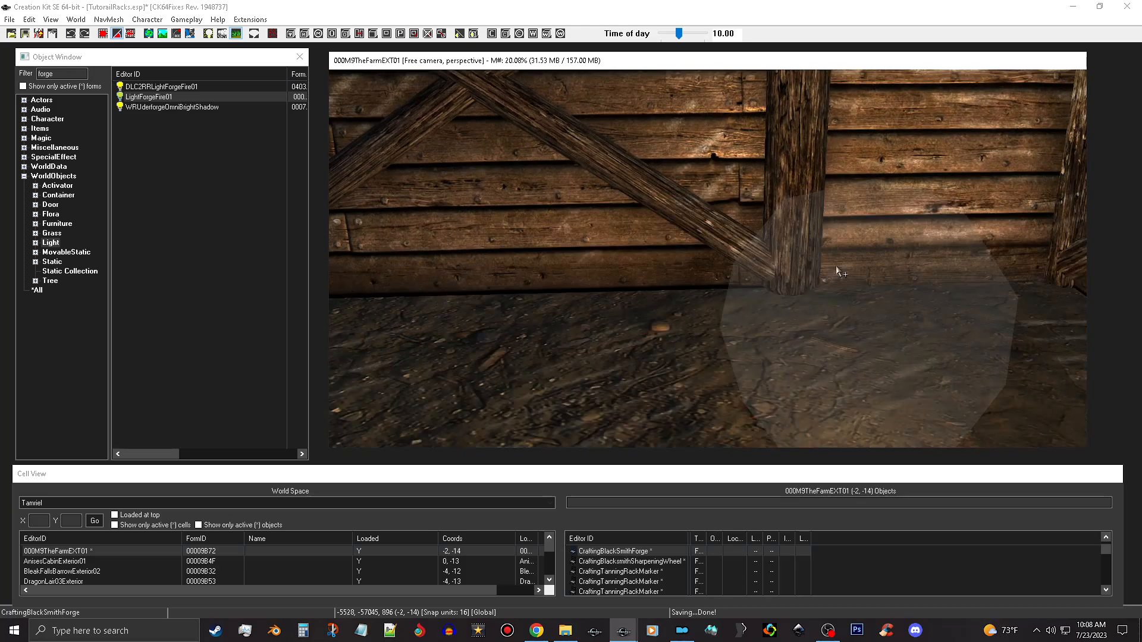
pyautogui.click(848, 302)
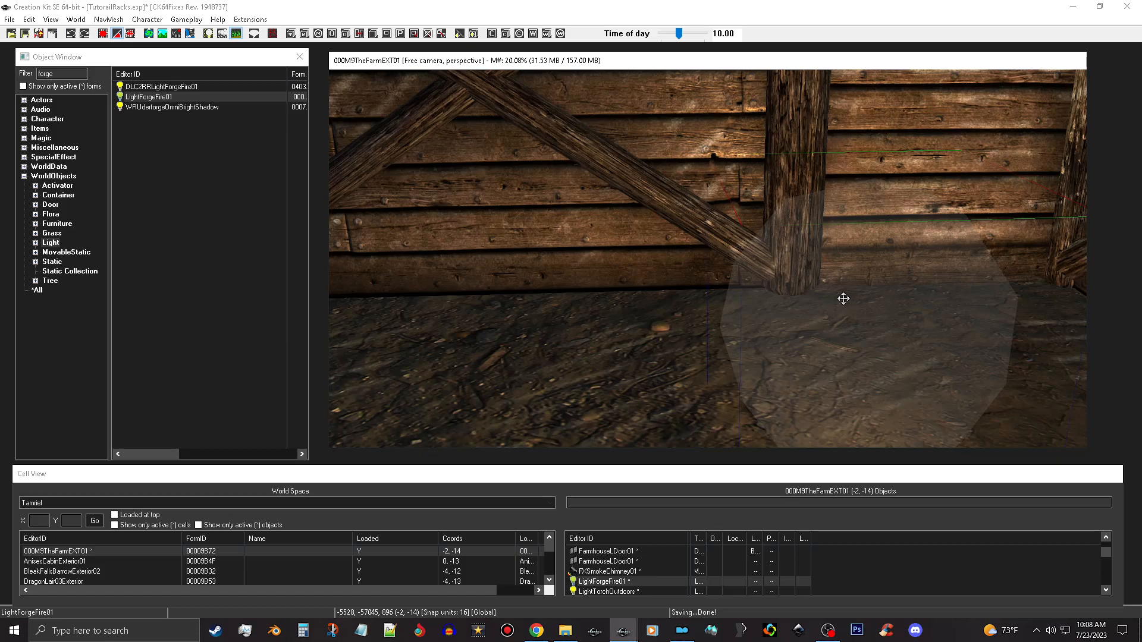
pyautogui.press('f')
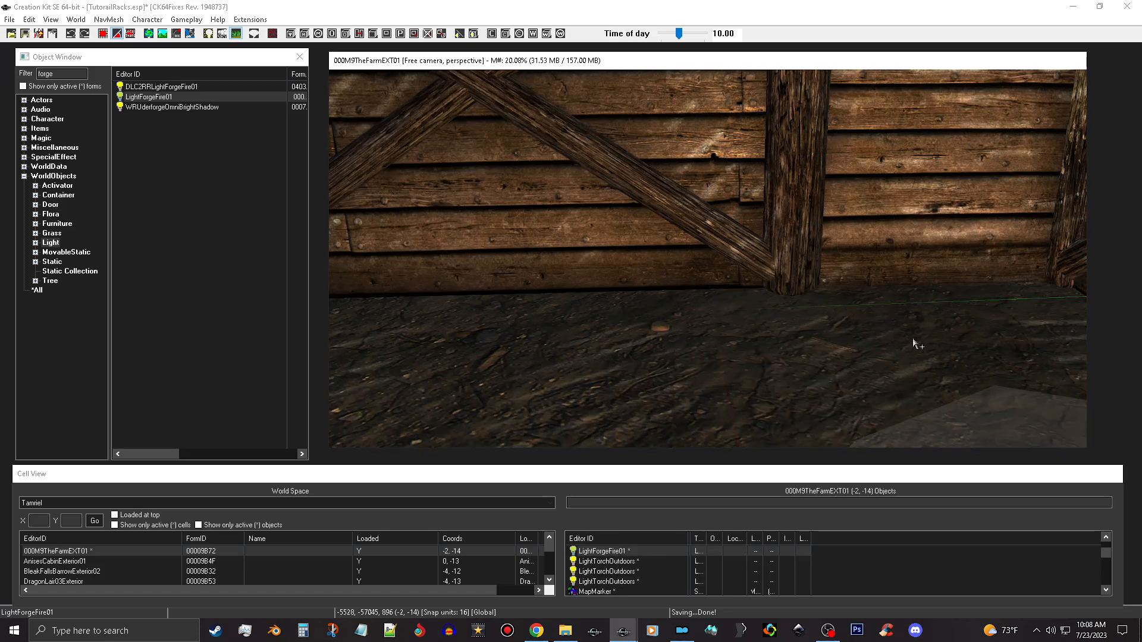
pyautogui.scroll(-3, 912, 338)
pyautogui.moveTo(912, 338); pyautogui.dragTo(818, 295)
pyautogui.hotkey('alt', '1')
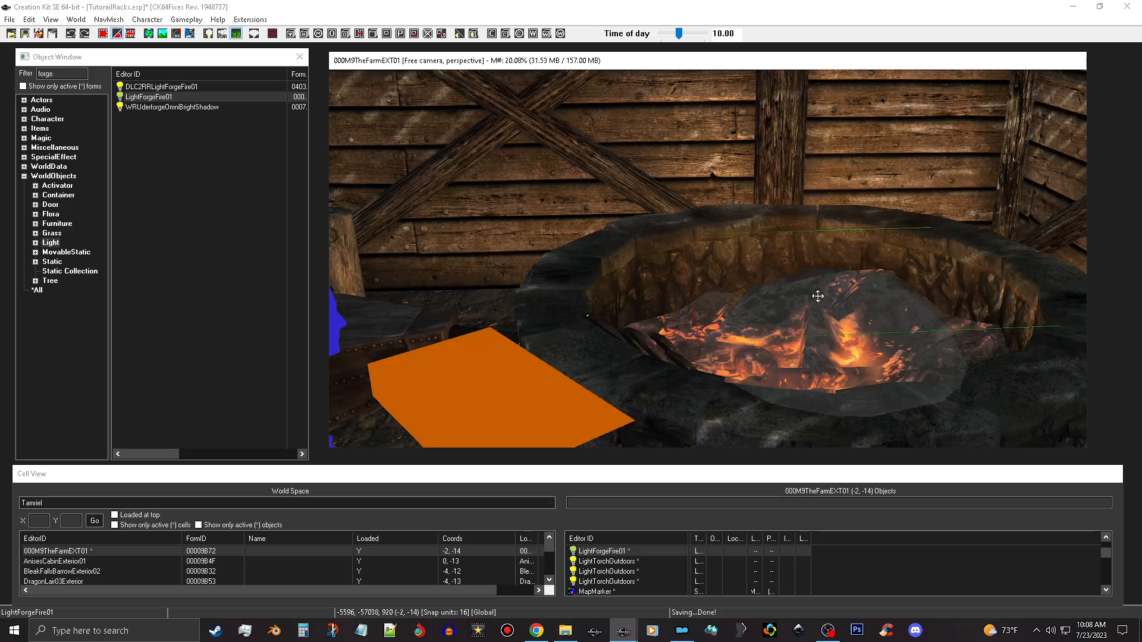
# Raise LightForgeFire01 vertically until it sits well above the forge's coals.
pyautogui.moveTo(836, 366); pyautogui.dragTo(822, 64)
pyautogui.press('z')
pyautogui.scroll(-5, 710, 257)
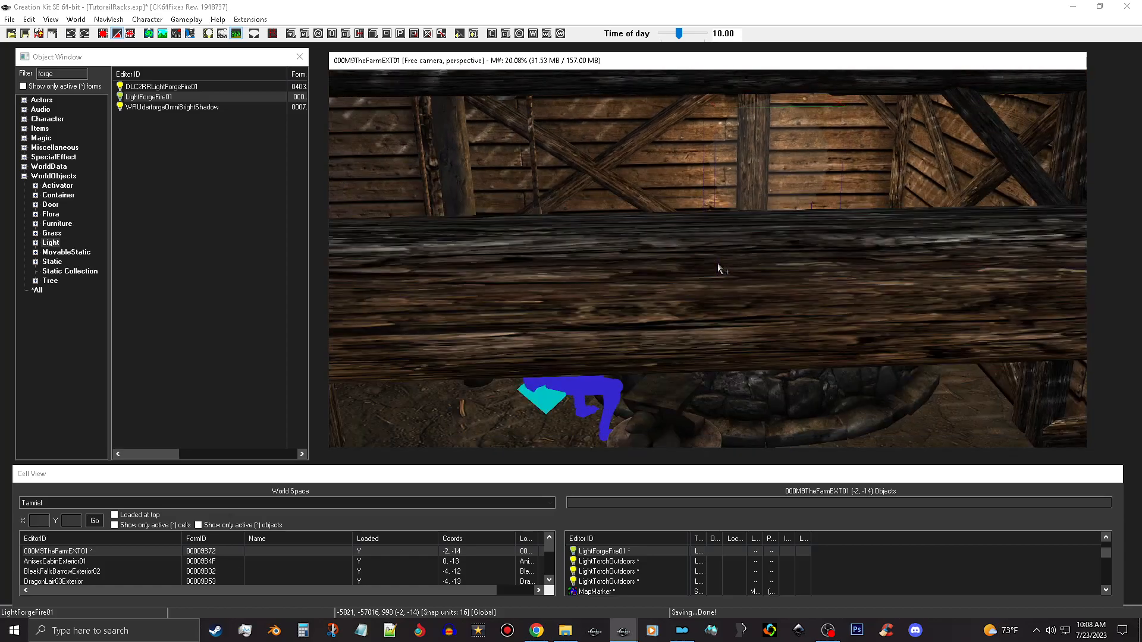
# Inspect the forge lighting from outside the barn and the open ground beside the farmhouse's entrance stairs.
pyautogui.scroll(6, 737, 315)
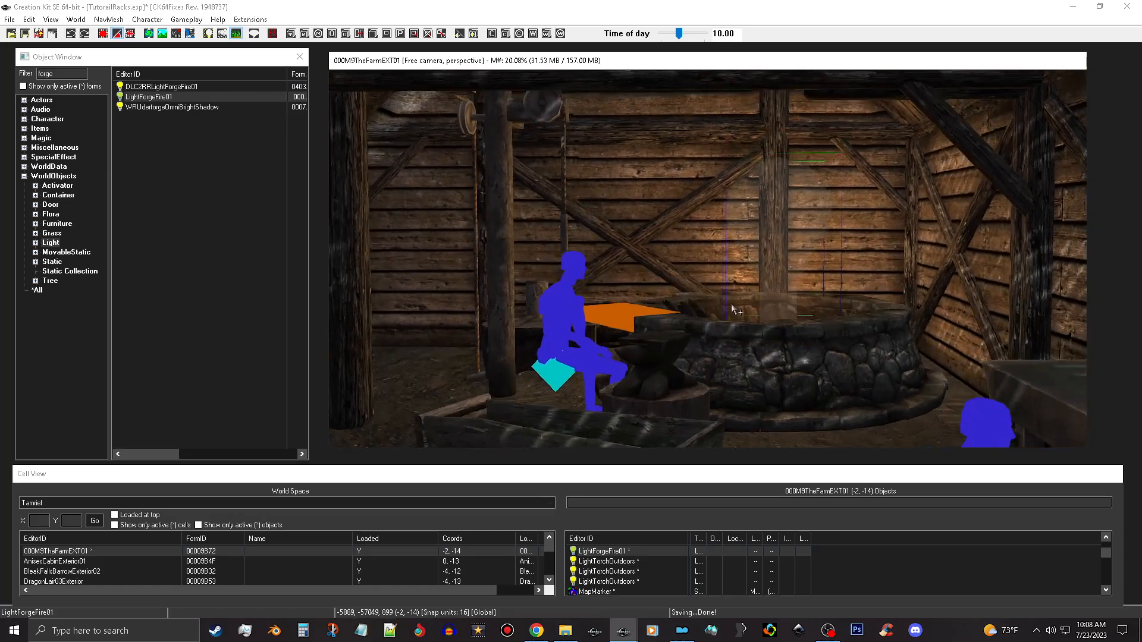
pyautogui.scroll(-5, 737, 309)
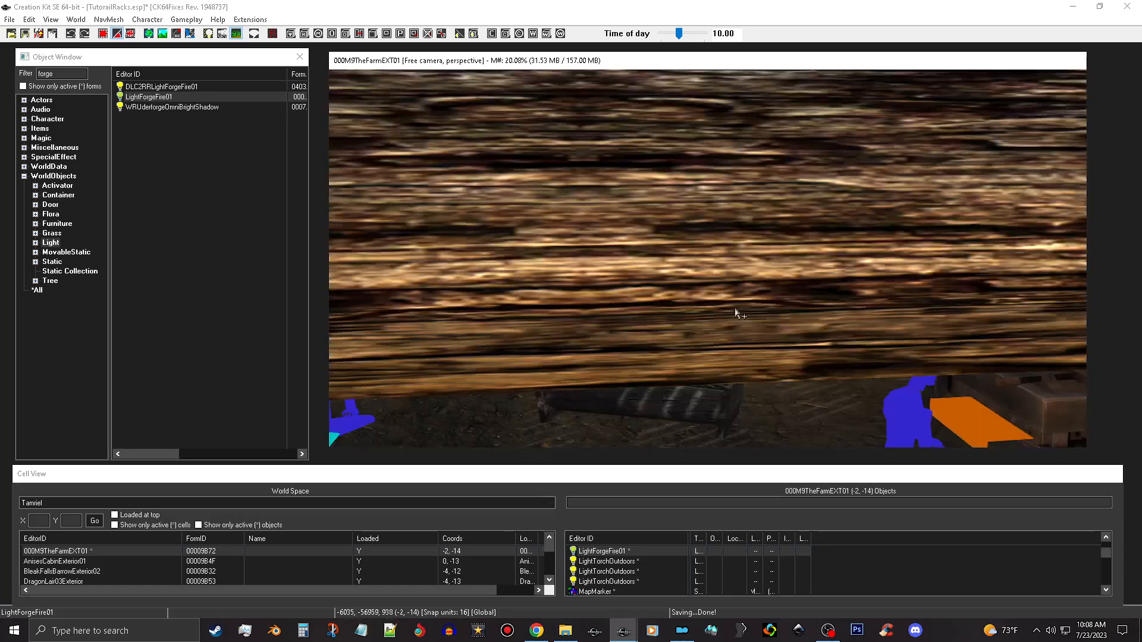
pyautogui.scroll(-5, 742, 280)
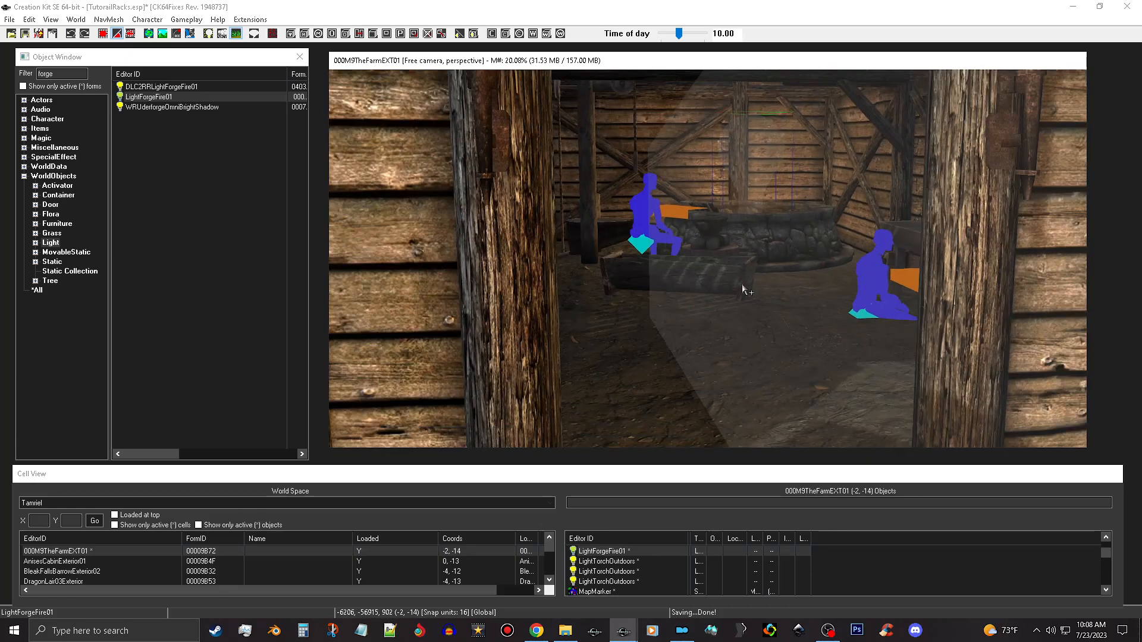
pyautogui.scroll(-3, 739, 291)
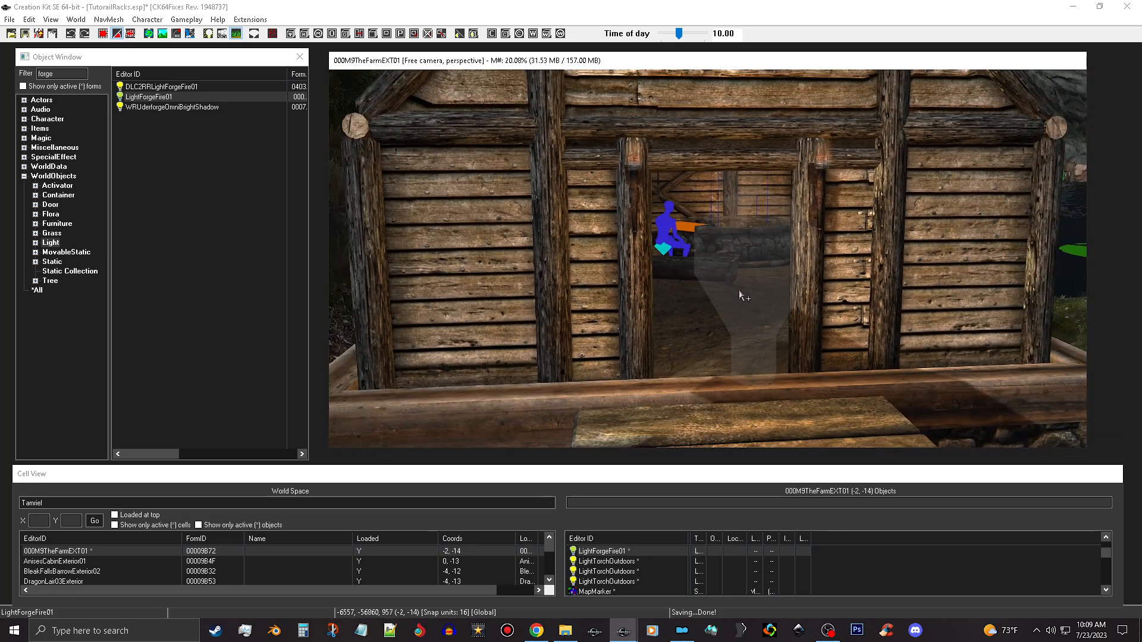
pyautogui.keyDown('shift'); pyautogui.moveTo(738, 291); pyautogui.dragTo(723, 295, button='middle'); pyautogui.keyUp('shift')
pyautogui.click(517, 376)
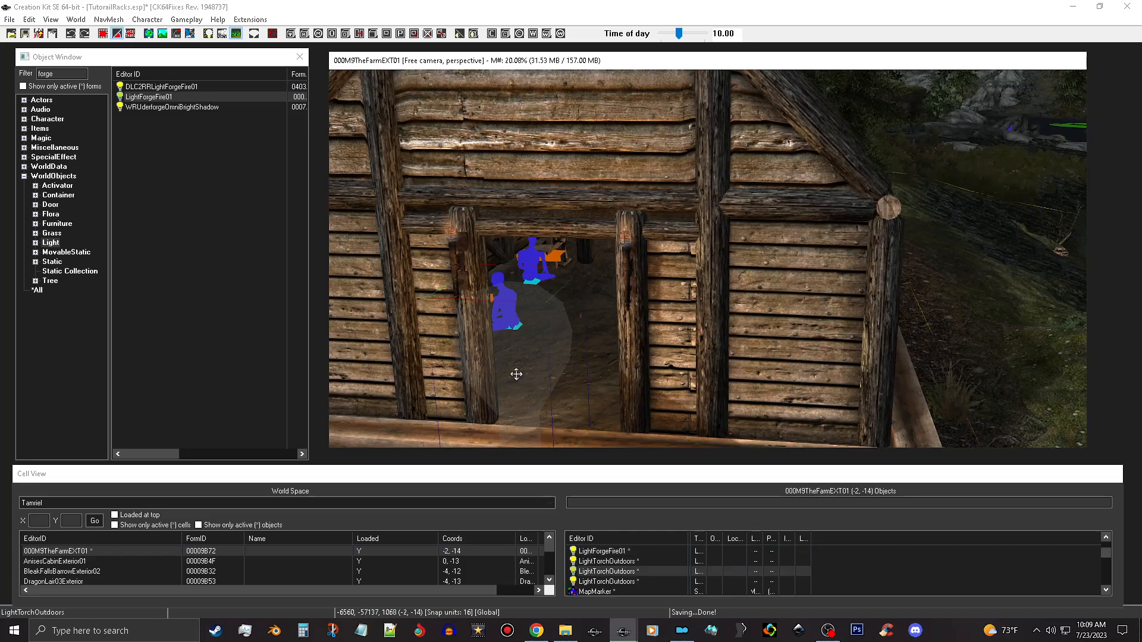
pyautogui.keyDown('shift'); pyautogui.moveTo(515, 375); pyautogui.dragTo(712, 370, button='middle'); pyautogui.keyUp('shift')
pyautogui.keyDown('shift'); pyautogui.moveTo(666, 289); pyautogui.dragTo(722, 306, button='middle'); pyautogui.keyUp('shift')
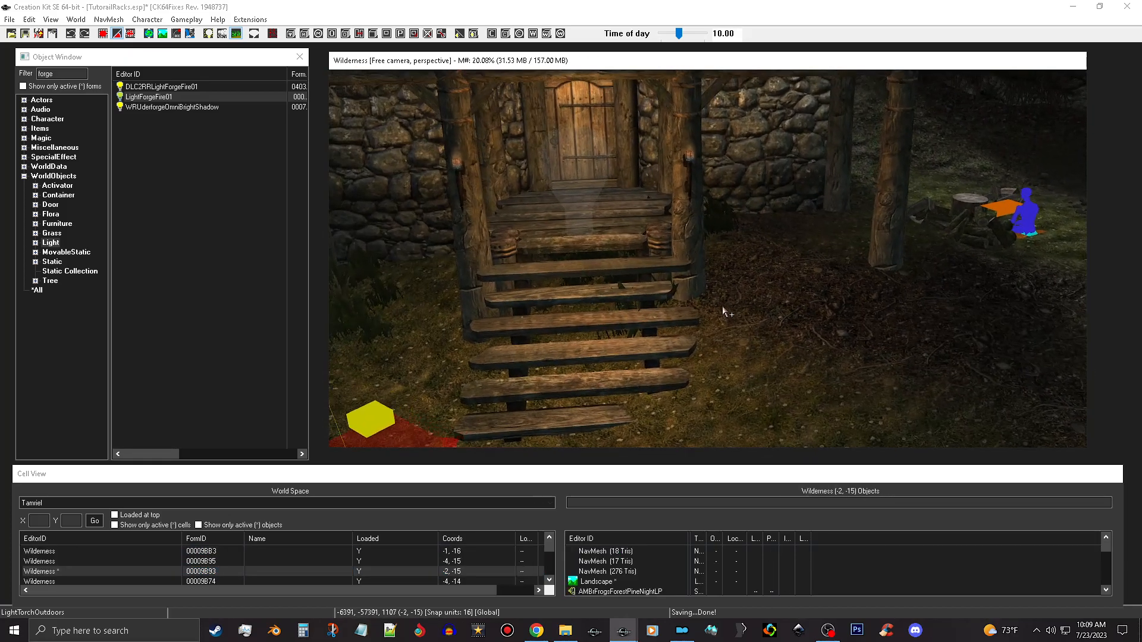
pyautogui.scroll(6, 722, 306)
pyautogui.moveTo(805, 252); pyautogui.dragTo(746, 286, button='middle')
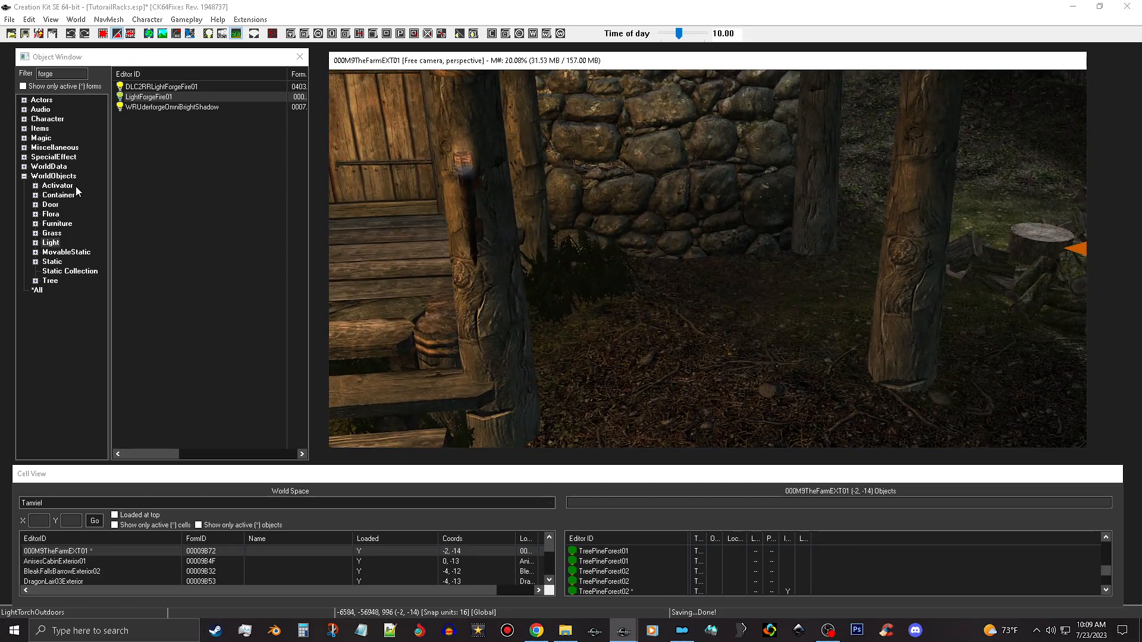
# Create a new container form 000M9_FirewoodStorageTUT from 000M9_MiscStorageTUT, named "Firewood Storage (Safe Storage)".
pyautogui.click(74, 196)
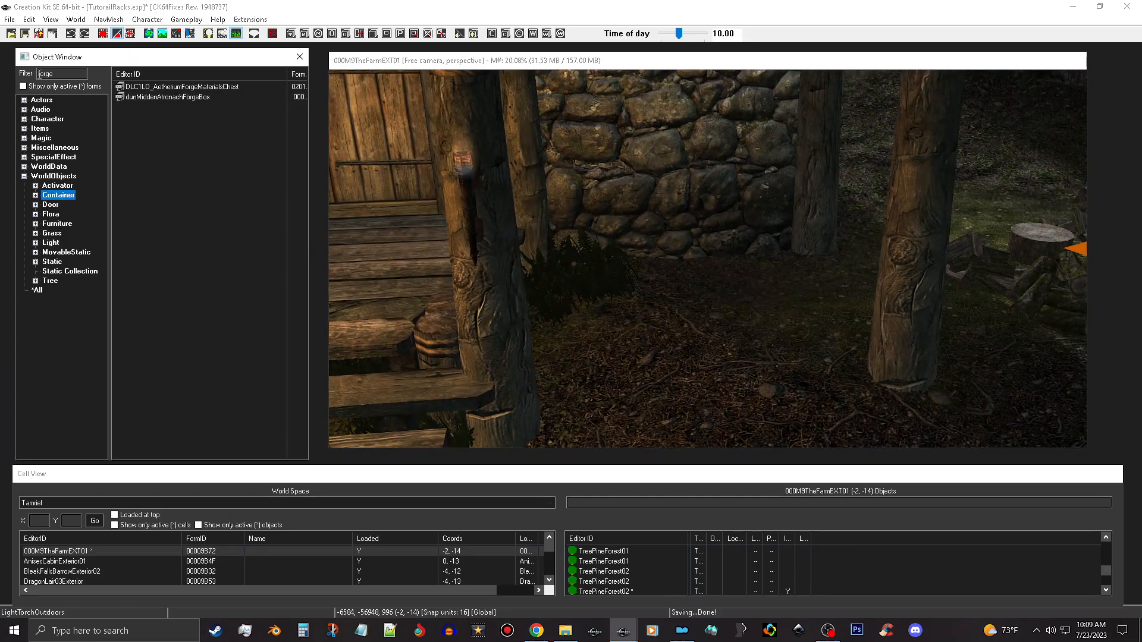
pyautogui.doubleClick(70, 77)
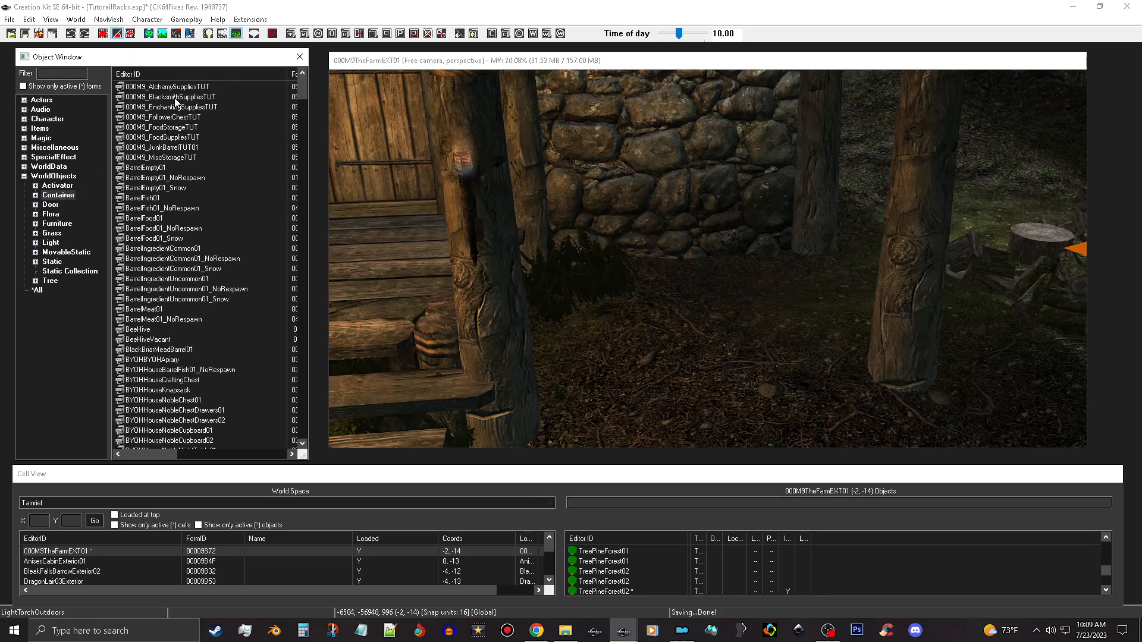
pyautogui.click(183, 158)
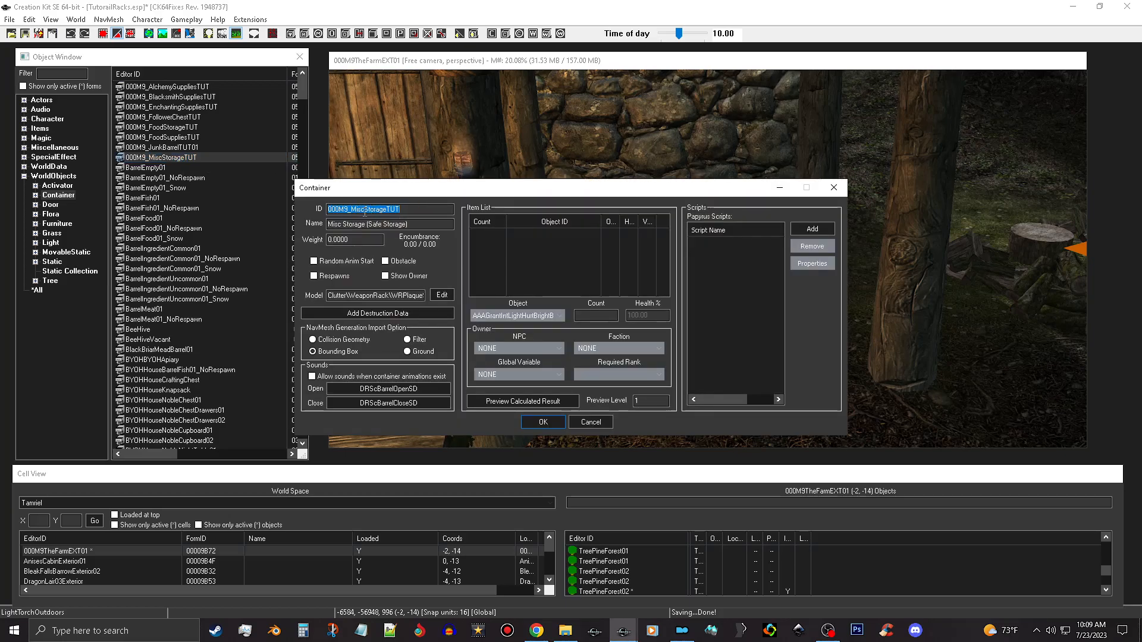
pyautogui.click(359, 210)
pyautogui.write('Firewood')
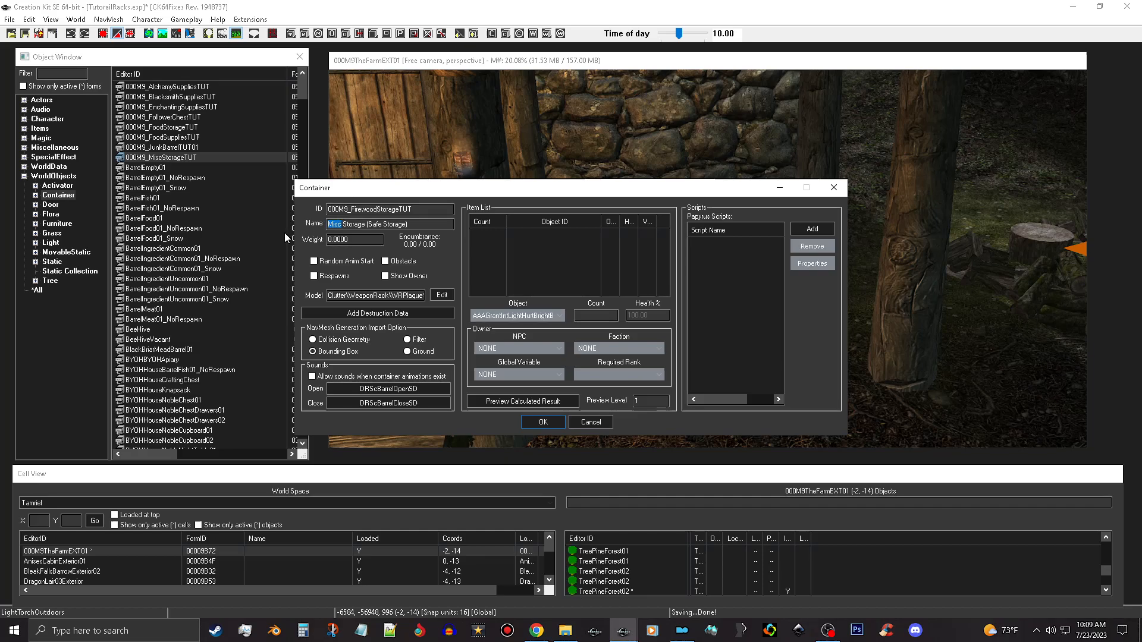
pyautogui.write('Firewoo')
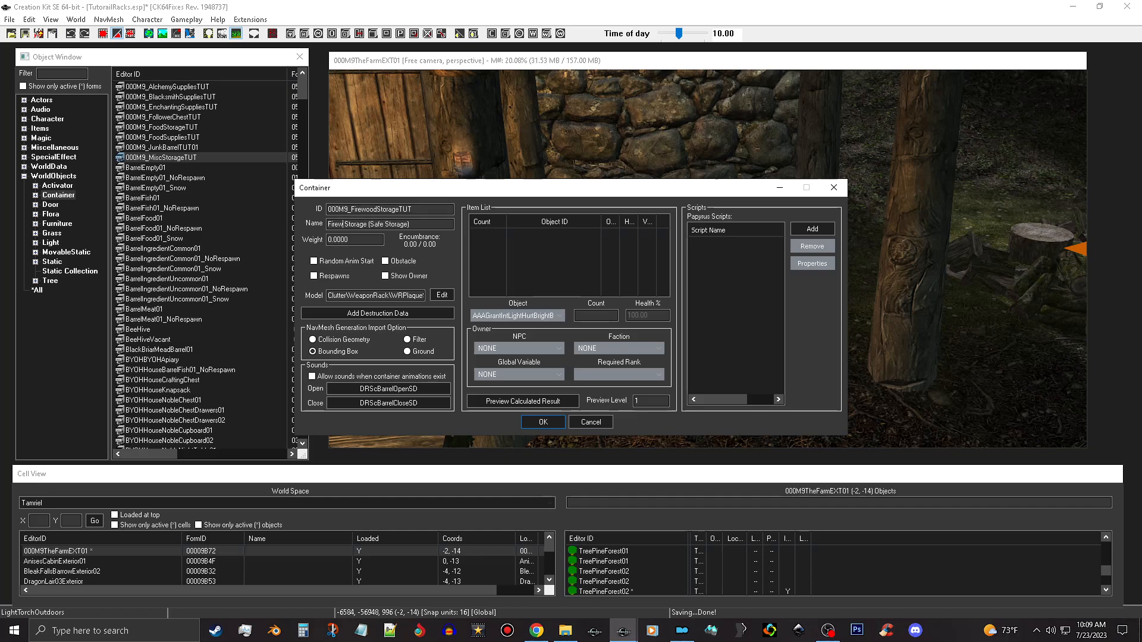
pyautogui.write('d')
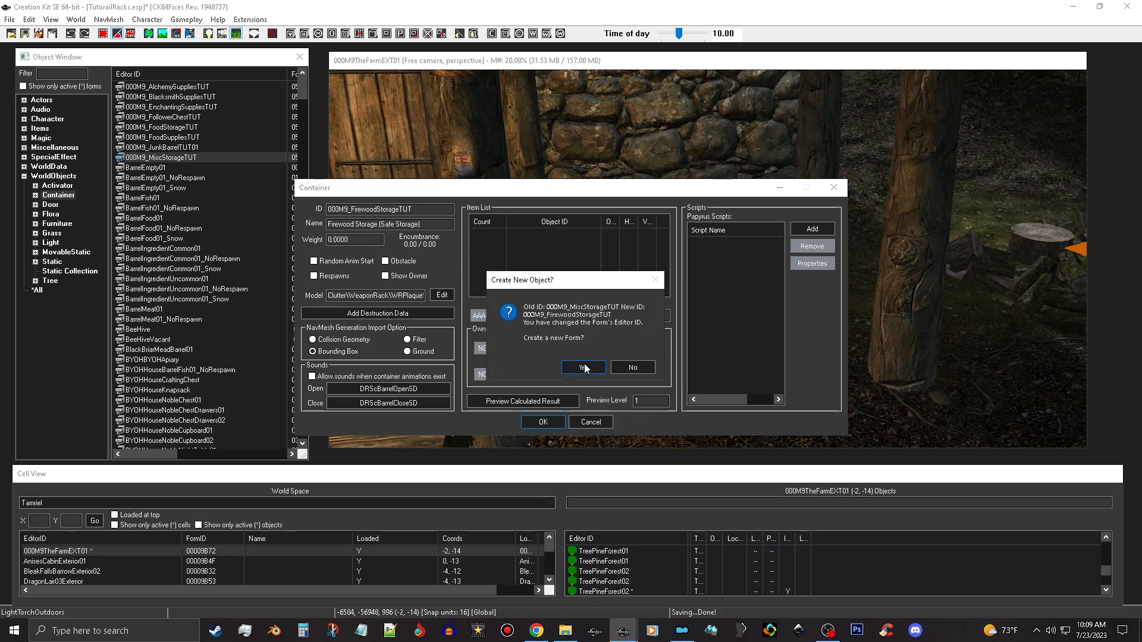
pyautogui.click(584, 367)
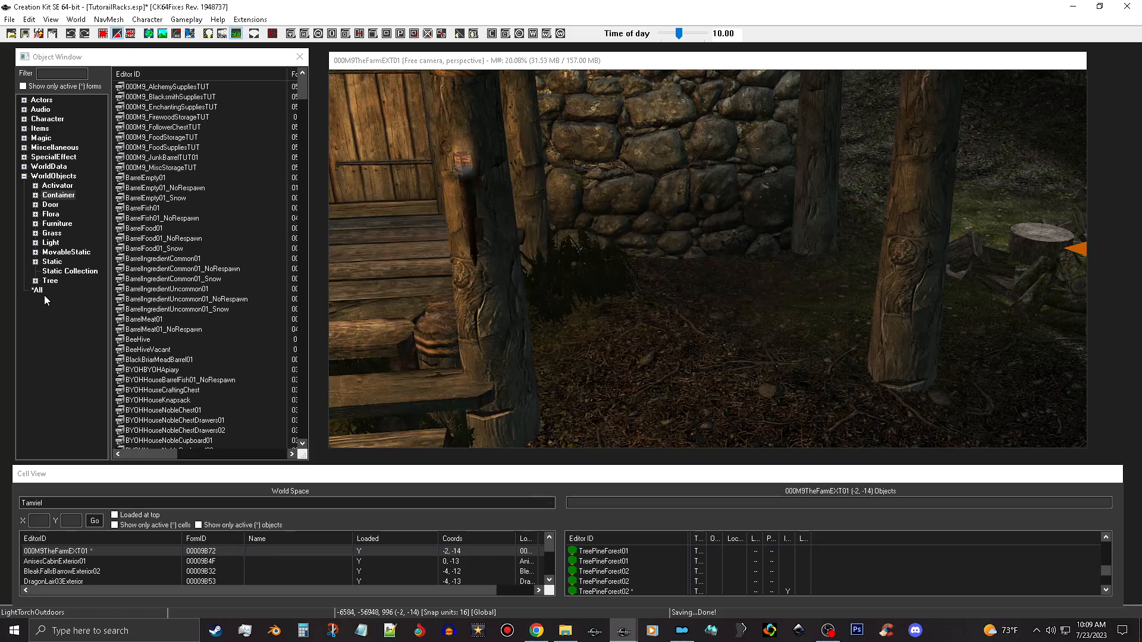
# Filter the static objects by "firewood" and place FirewoodPileHuge1 on the ground beside the farmhouse stairs.
pyautogui.click(53, 263)
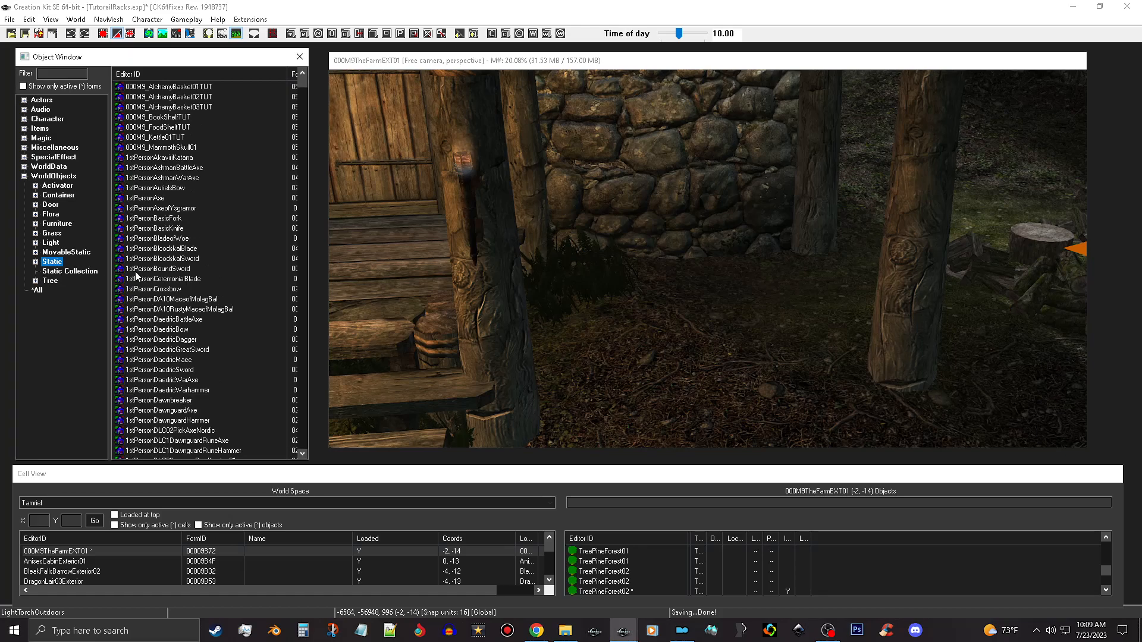
pyautogui.click(60, 75)
pyautogui.write('firewood')
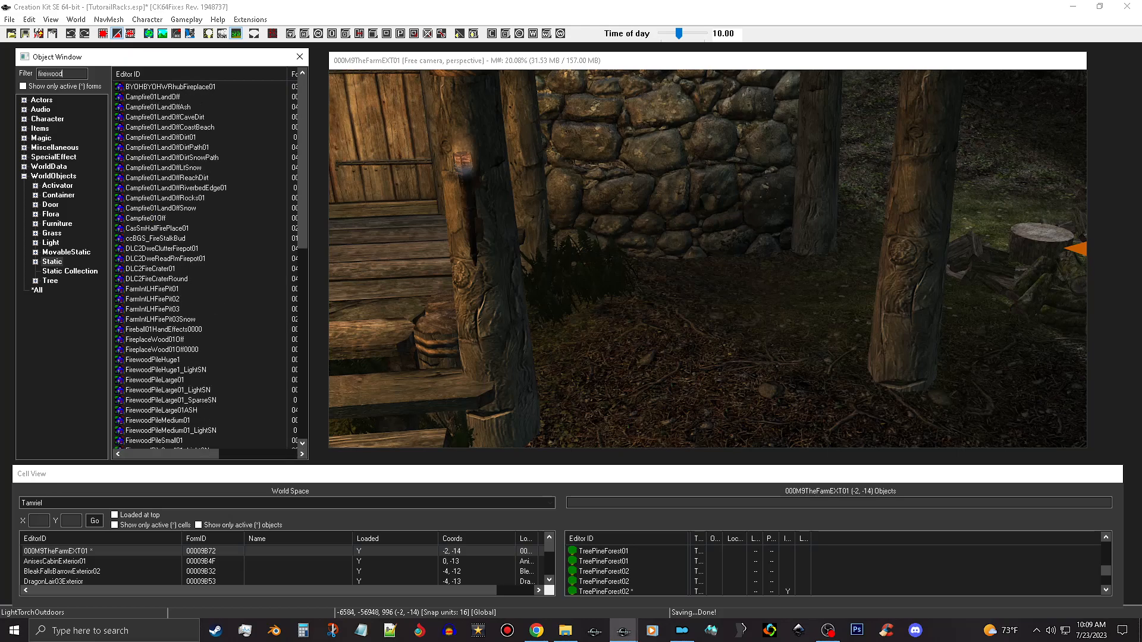
pyautogui.click(170, 91)
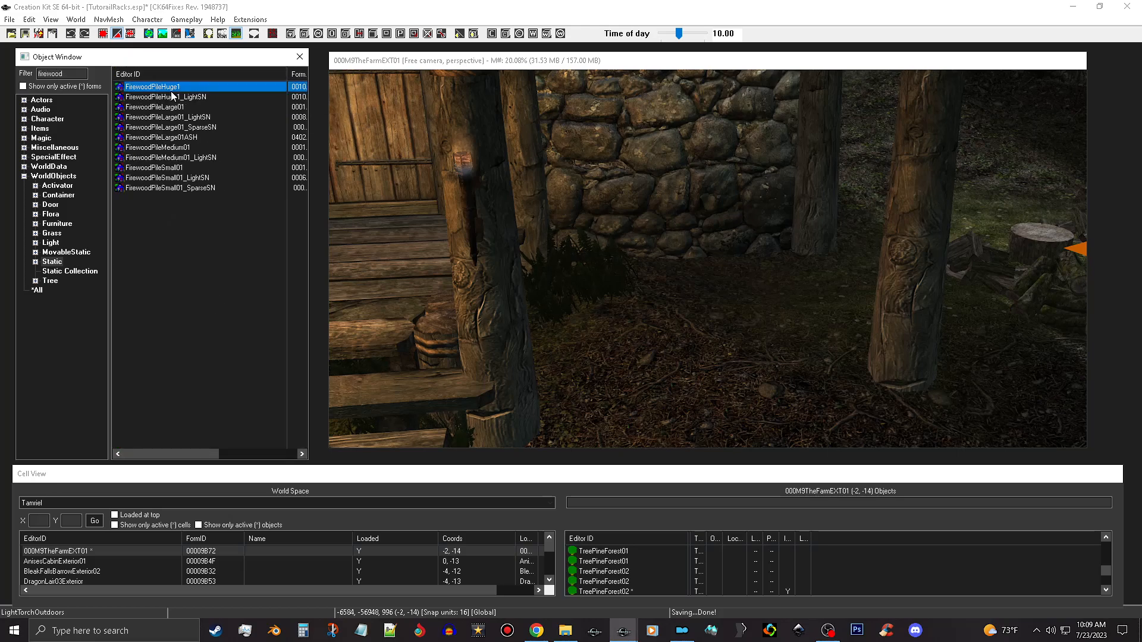
pyautogui.moveTo(688, 306); pyautogui.dragTo(687, 305)
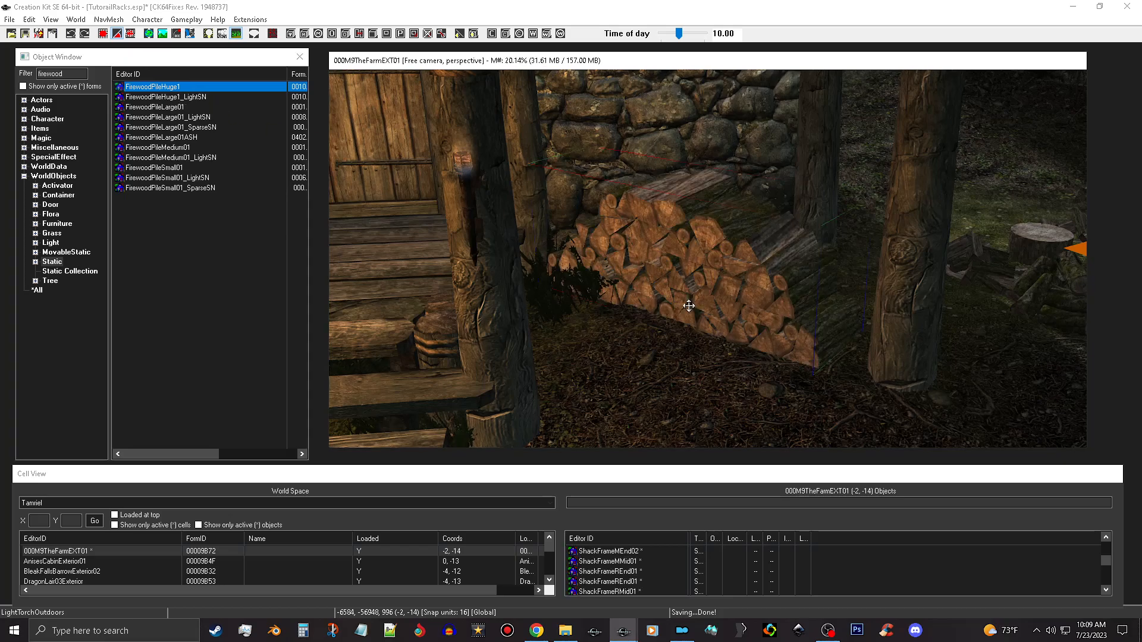
# Rotate the firewood pile parallel to the farmhouse's stone wall and push it back toward the wall behind the porch posts.
pyautogui.moveTo(687, 305); pyautogui.dragTo(698, 291, button='right')
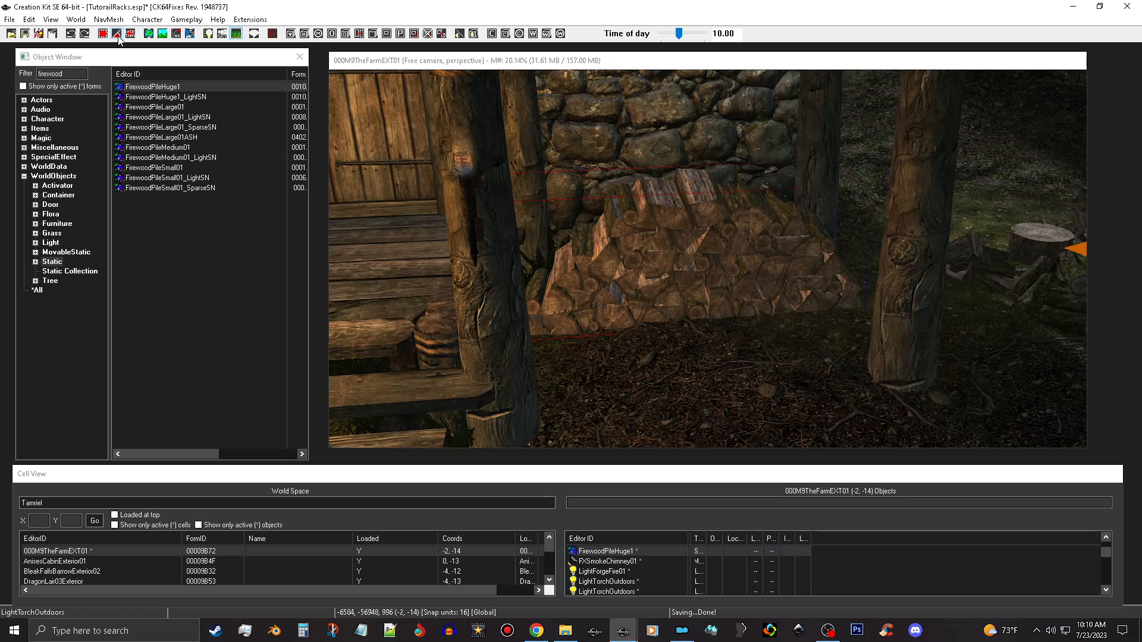
pyautogui.moveTo(707, 258); pyautogui.dragTo(599, 275, button='middle')
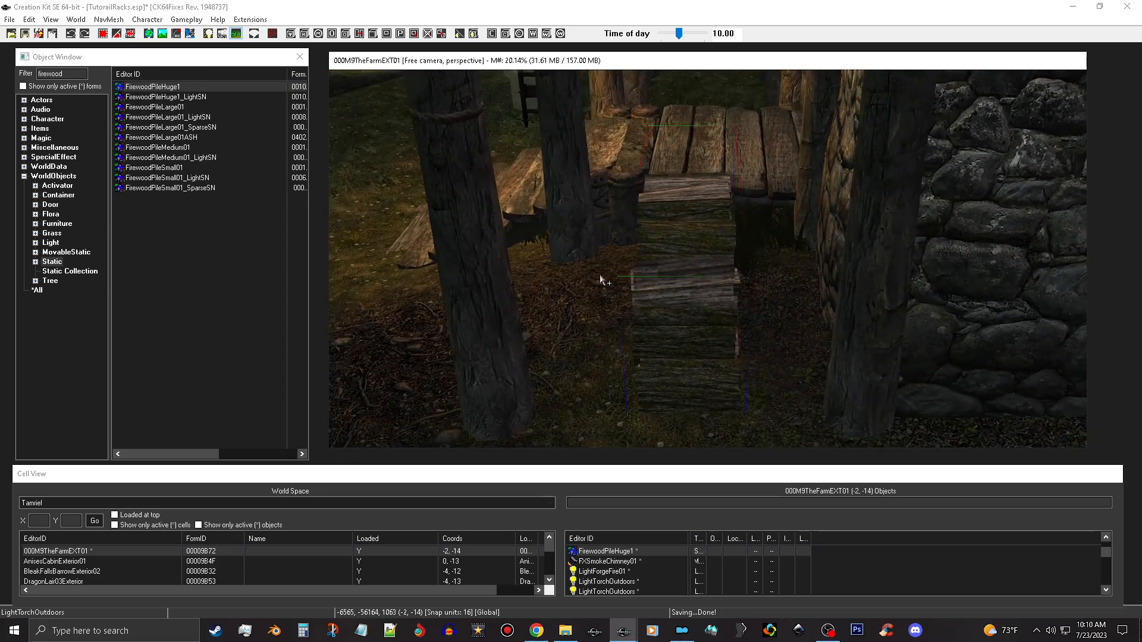
pyautogui.moveTo(675, 253); pyautogui.dragTo(747, 260)
pyautogui.keyDown('shift'); pyautogui.moveTo(747, 260); pyautogui.dragTo(836, 237, button='middle'); pyautogui.keyUp('shift')
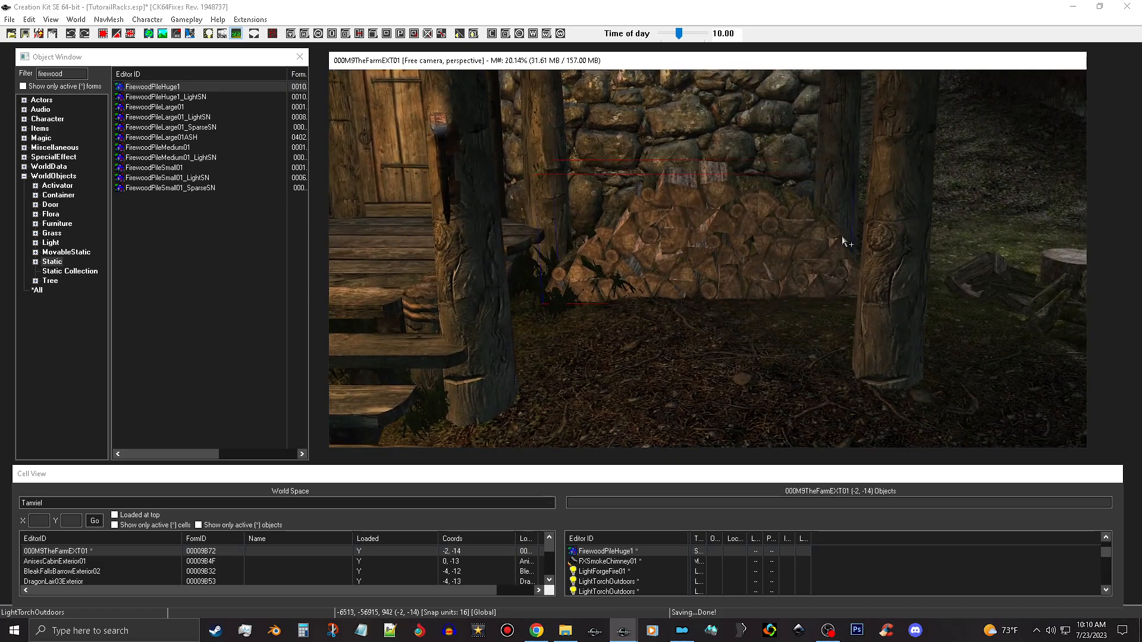
pyautogui.press('z')
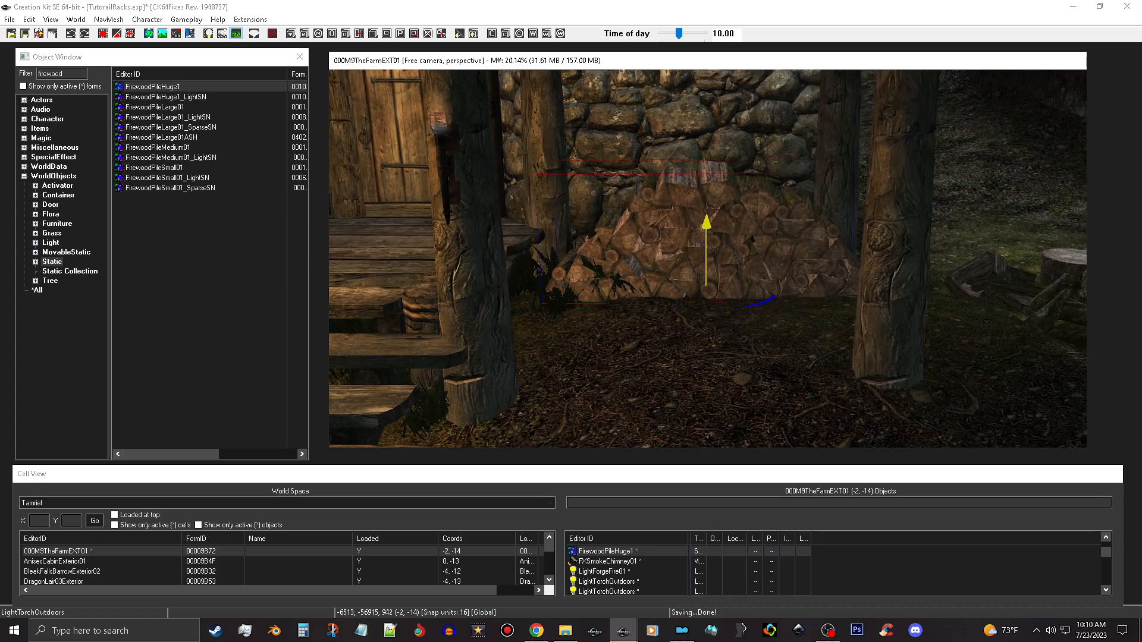
pyautogui.scroll(2, 779, 201)
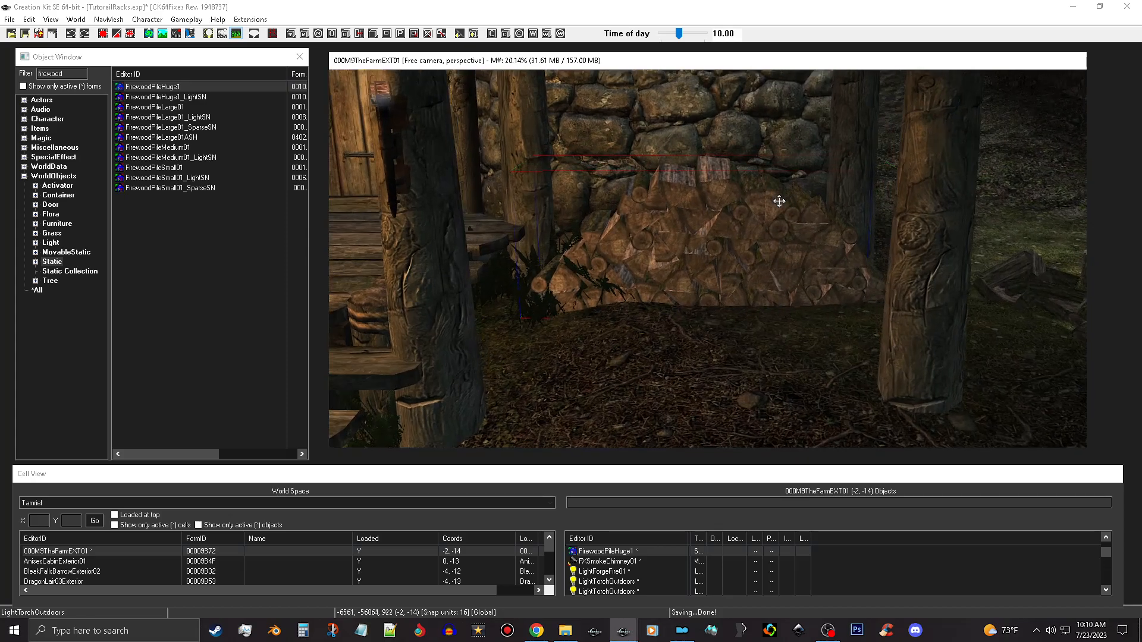
pyautogui.scroll(1, 779, 201)
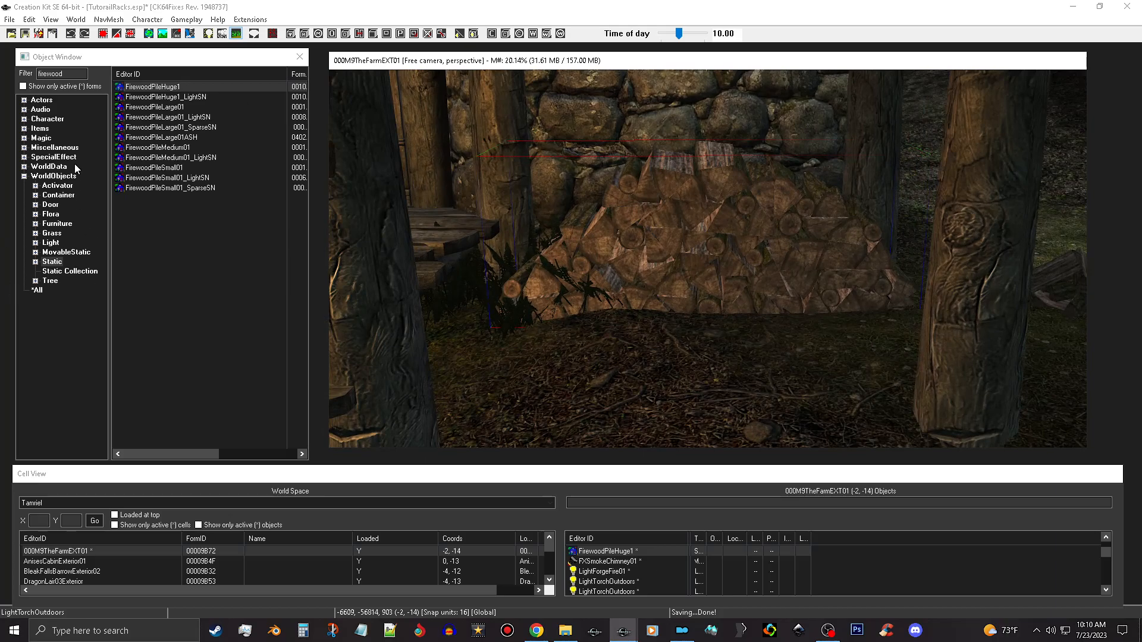
# Place the 000M9_FirewoodStorageTUT container on the ground in front of the firewood pile and switch angle snapping for rotating it.
pyautogui.click(58, 196)
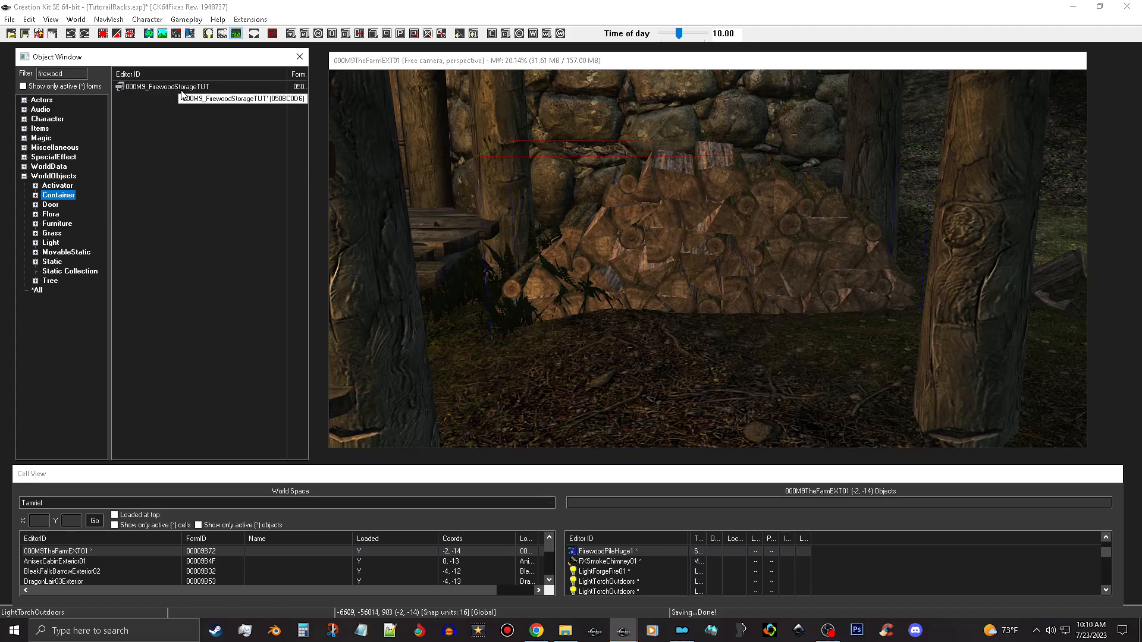
pyautogui.moveTo(699, 363); pyautogui.dragTo(701, 364)
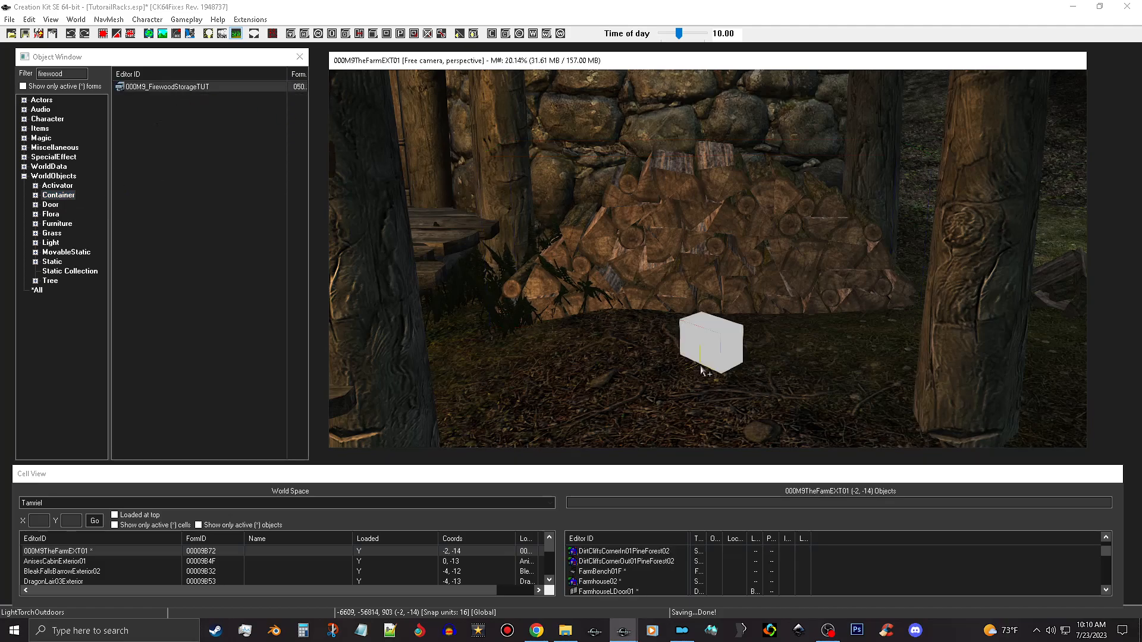
pyautogui.moveTo(720, 335)
pyautogui.mouseDown(button='right')
pyautogui.moveTo(744, 335)
pyautogui.moveTo(721, 332)
pyautogui.mouseUp(button='right')
pyautogui.click(117, 33)
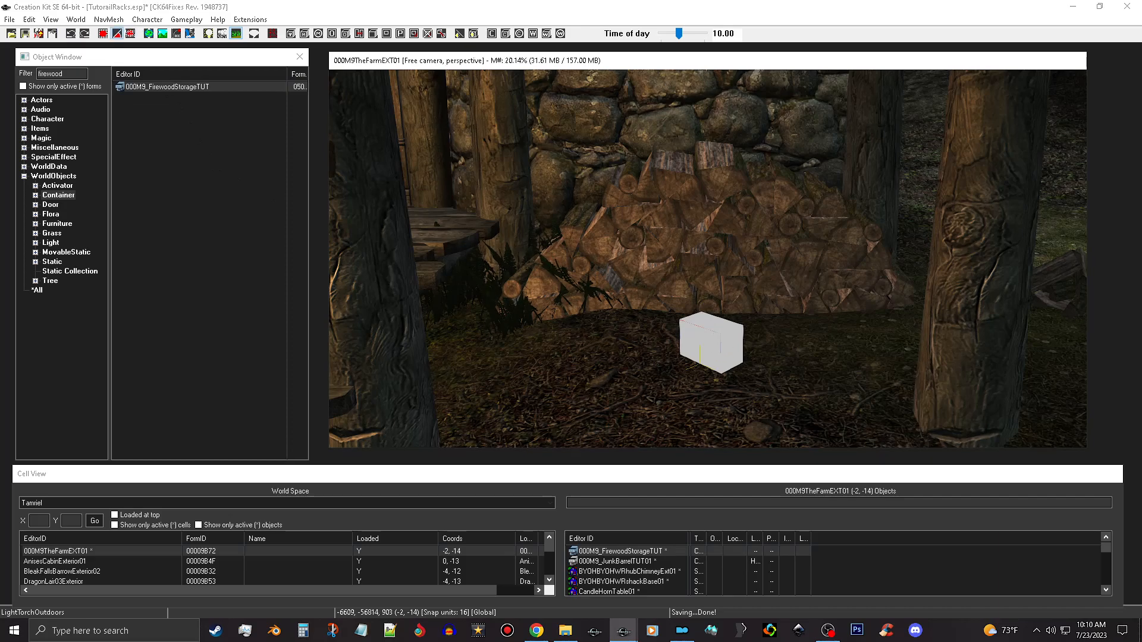
pyautogui.moveTo(711, 343); pyautogui.dragTo(702, 341, button='right')
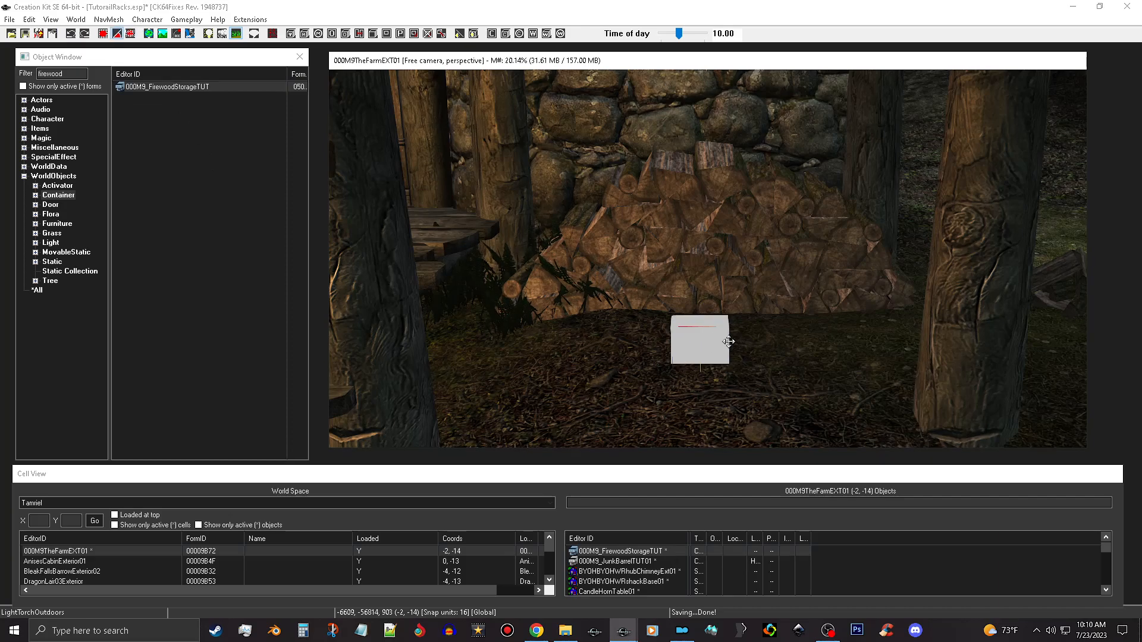
pyautogui.press('w')
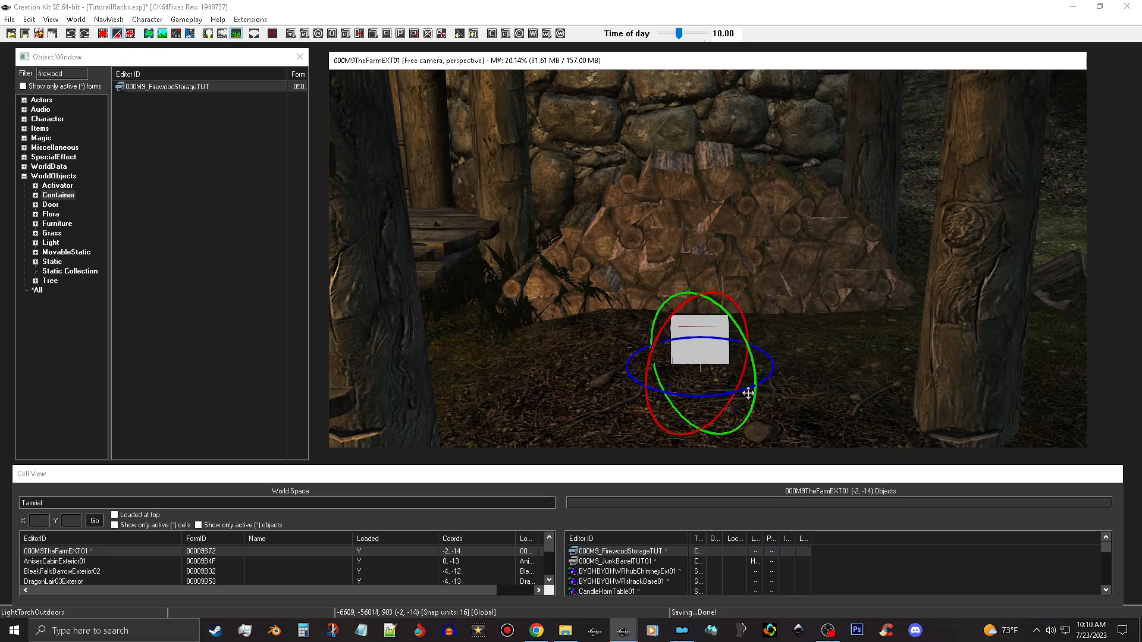
pyautogui.press('w')
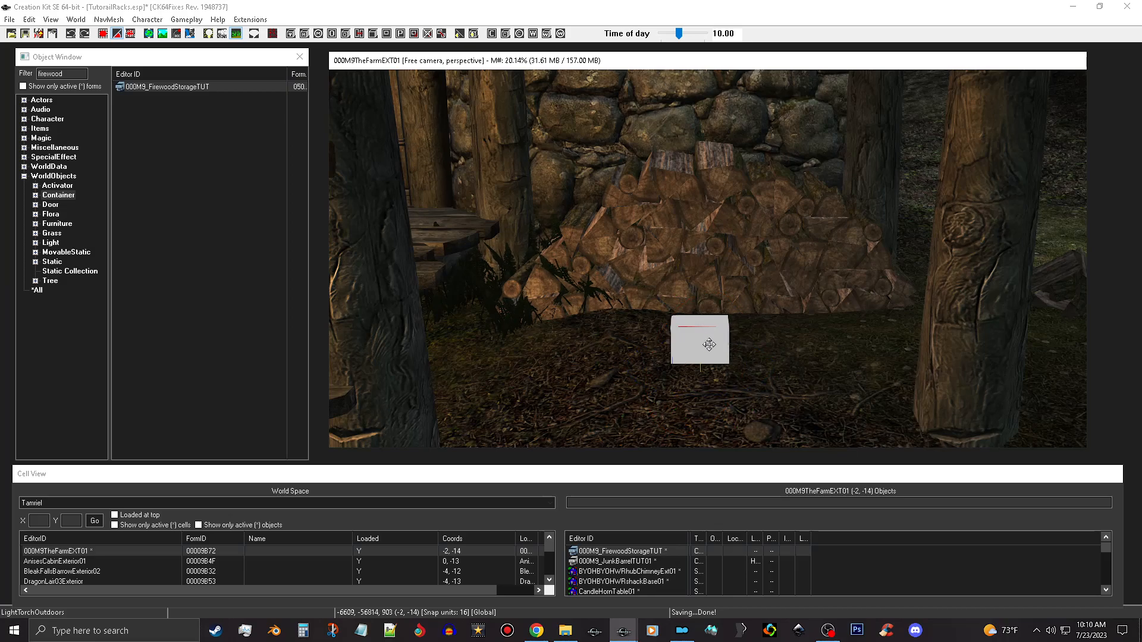
pyautogui.hotkey('ctrl', 'z')
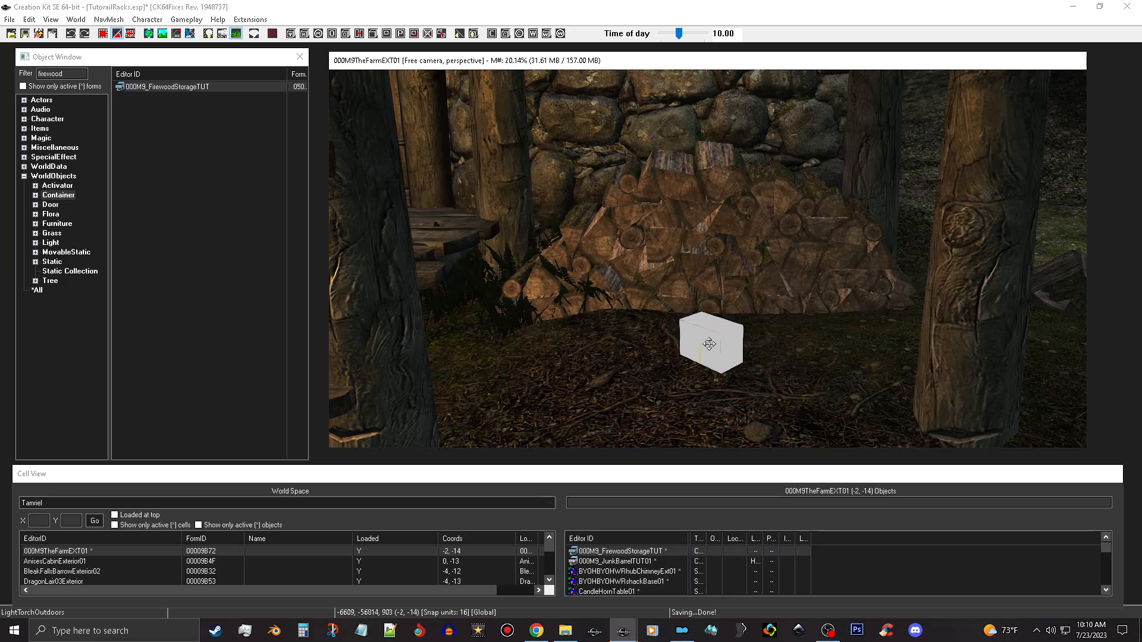
# Tip the firewood storage container onto its side and turn its long face parallel to the firewood pile.
pyautogui.press('e')
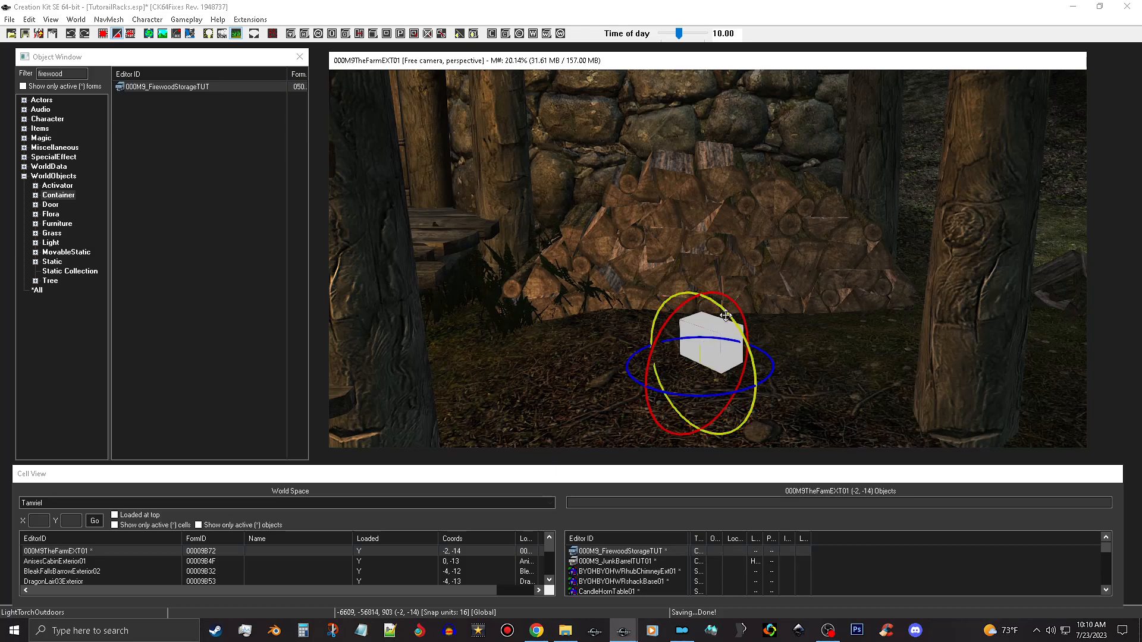
pyautogui.moveTo(751, 351); pyautogui.dragTo(748, 416)
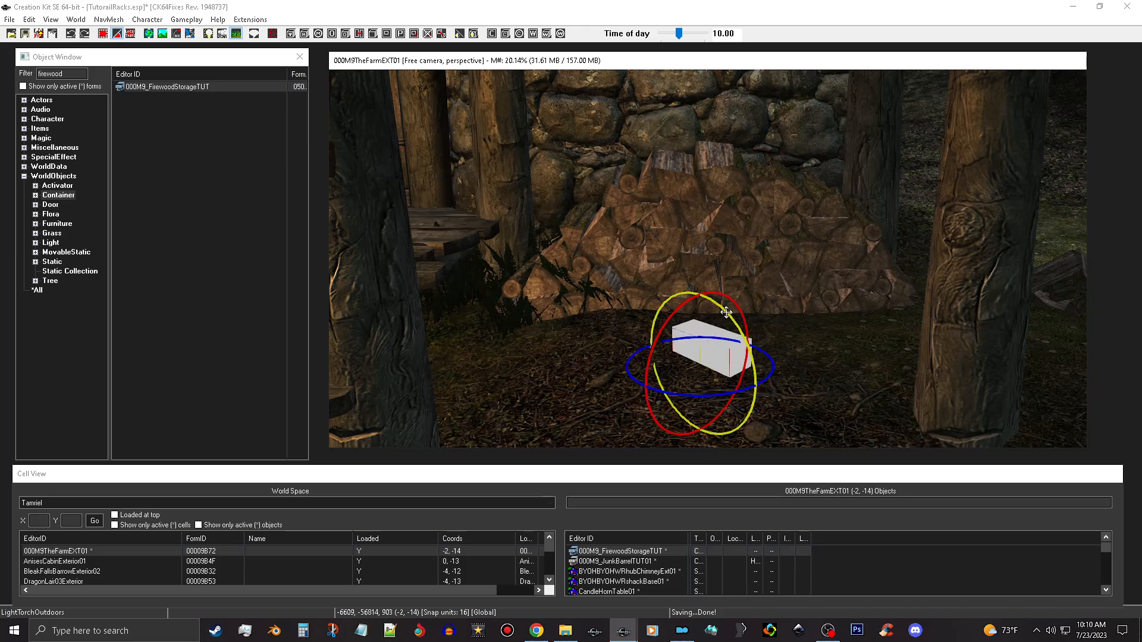
pyautogui.press('e')
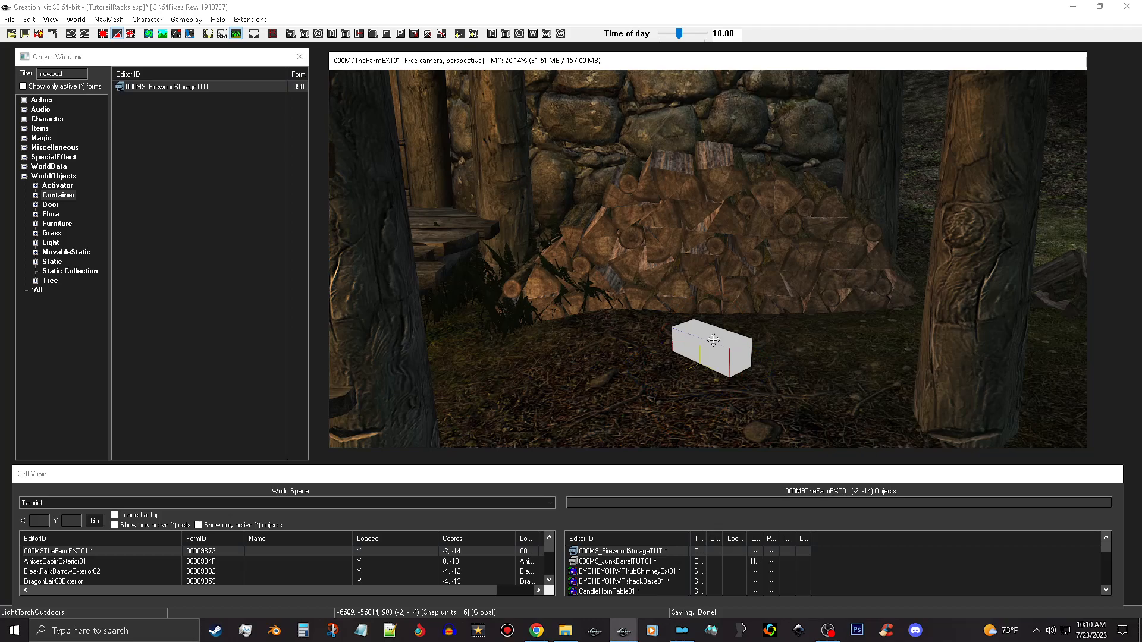
pyautogui.moveTo(713, 338); pyautogui.dragTo(711, 335, button='right')
# Scale the storage container up to roughly the firewood pile's size and move it back over the pile.
pyautogui.moveTo(712, 348); pyautogui.dragTo(764, 348)
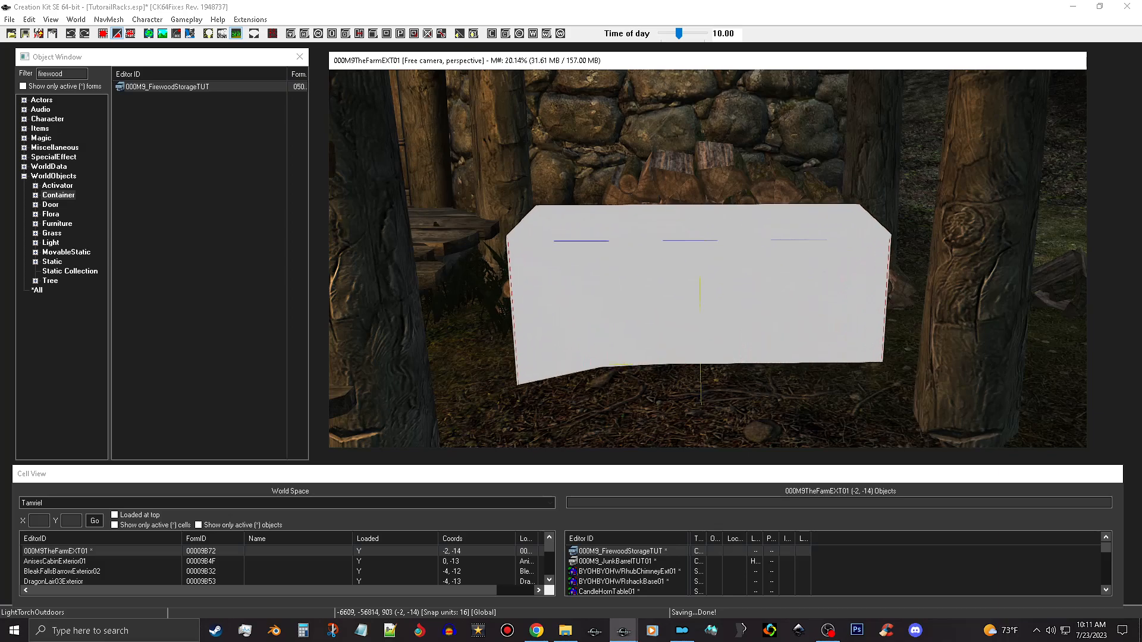
pyautogui.moveTo(732, 313); pyautogui.dragTo(758, 219)
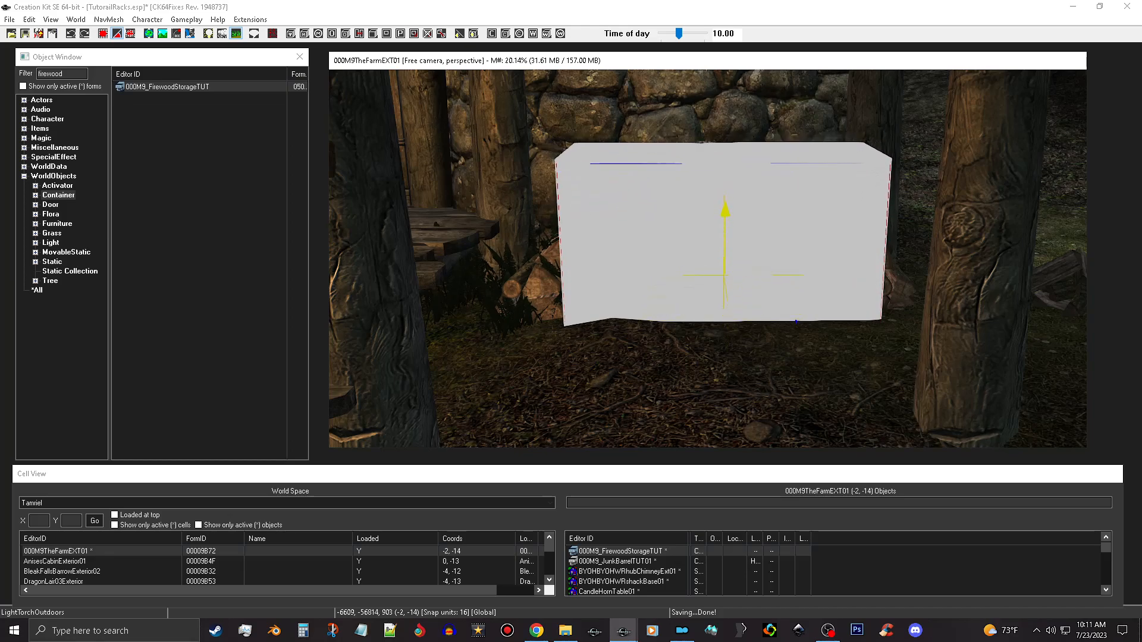
pyautogui.moveTo(787, 237)
pyautogui.keyDown('shift'); pyautogui.mouseDown(button='middle')
pyautogui.moveTo(769, 250)
pyautogui.moveTo(717, 236)
pyautogui.moveTo(721, 252)
pyautogui.moveTo(781, 248)
pyautogui.mouseUp(button='middle'); pyautogui.keyUp('shift')
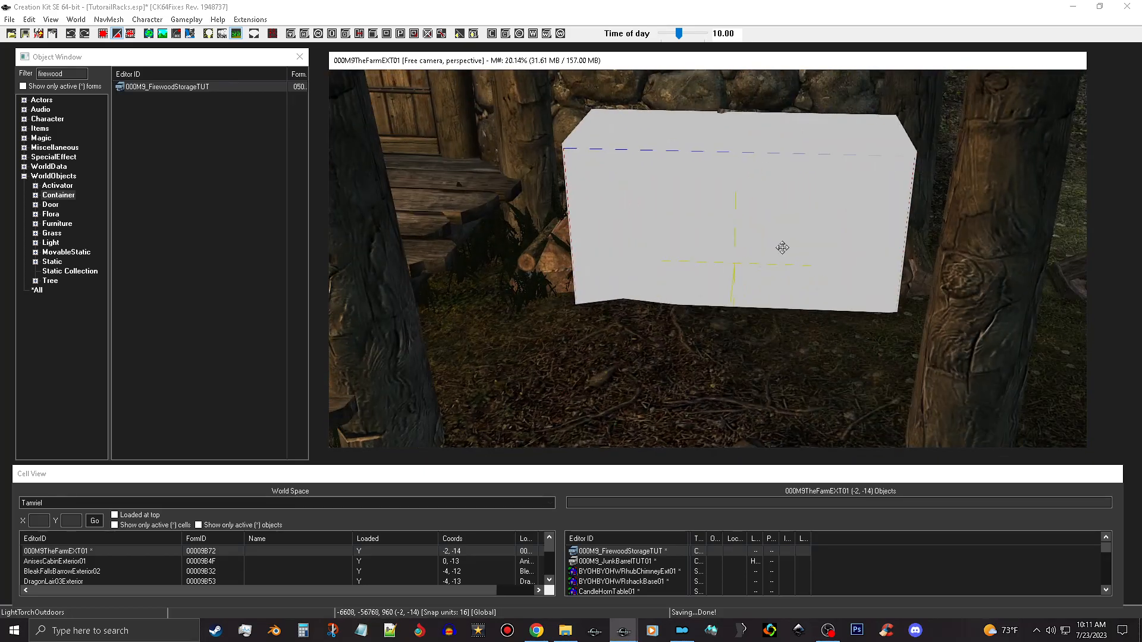
# Set the firewood storage reference's Location Reference Type to Container.
pyautogui.doubleClick(783, 248)
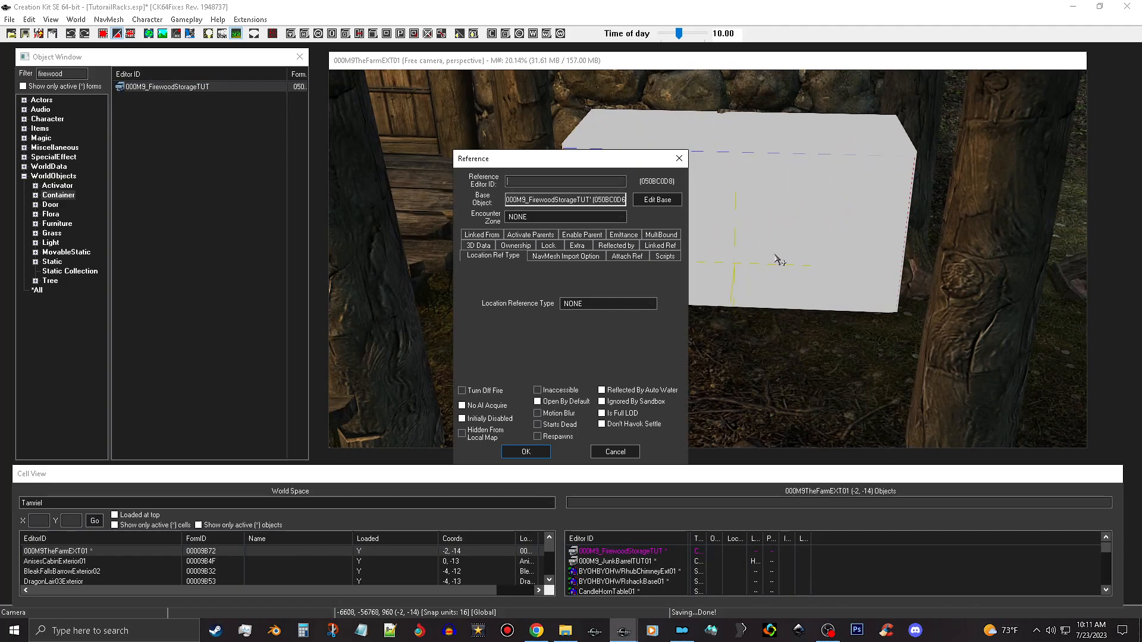
pyautogui.click(626, 303)
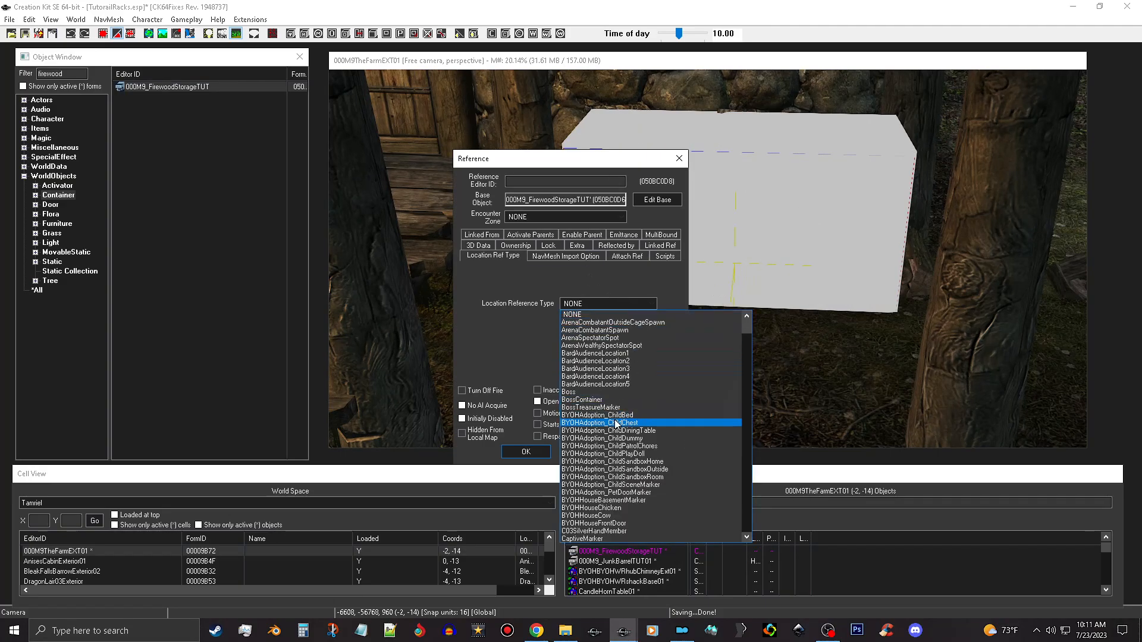
pyautogui.write('con')
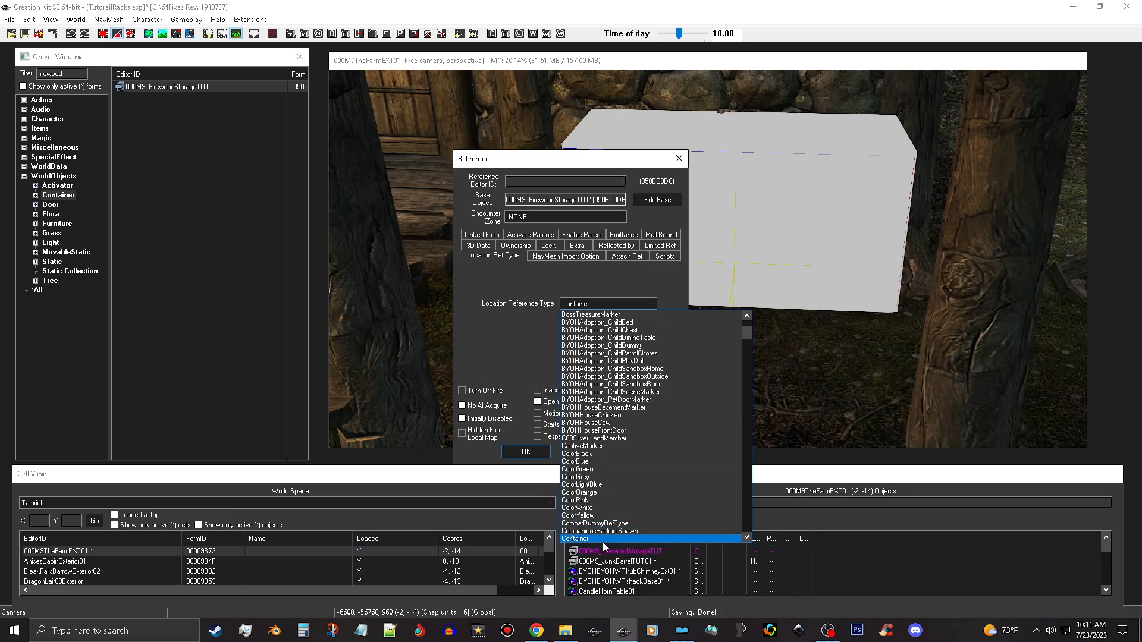
pyautogui.click(608, 541)
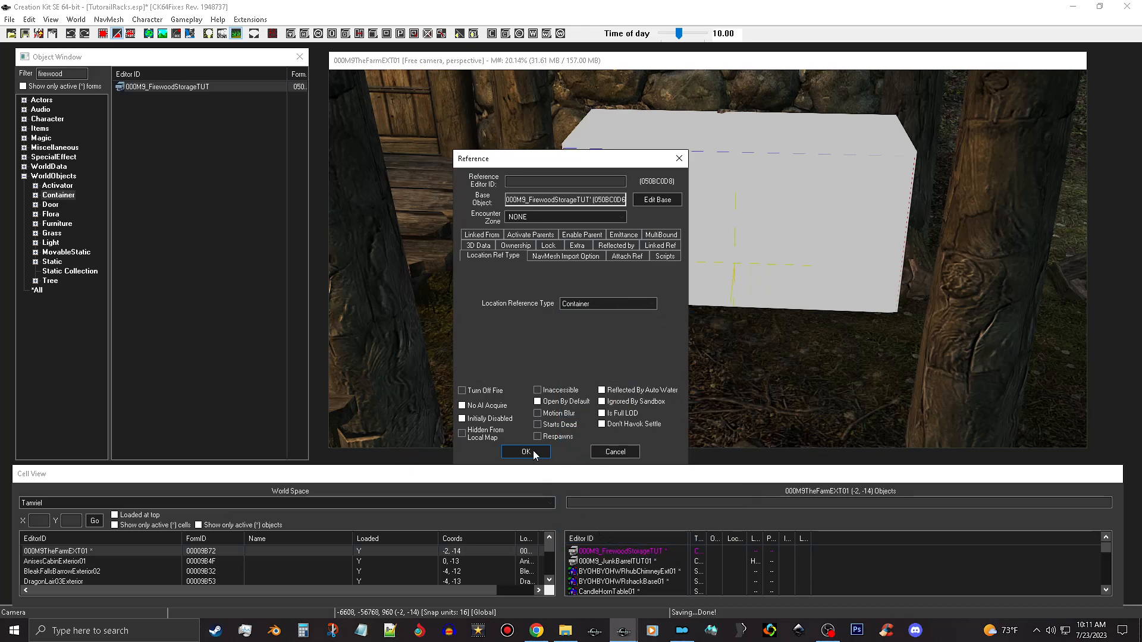
pyautogui.click(533, 451)
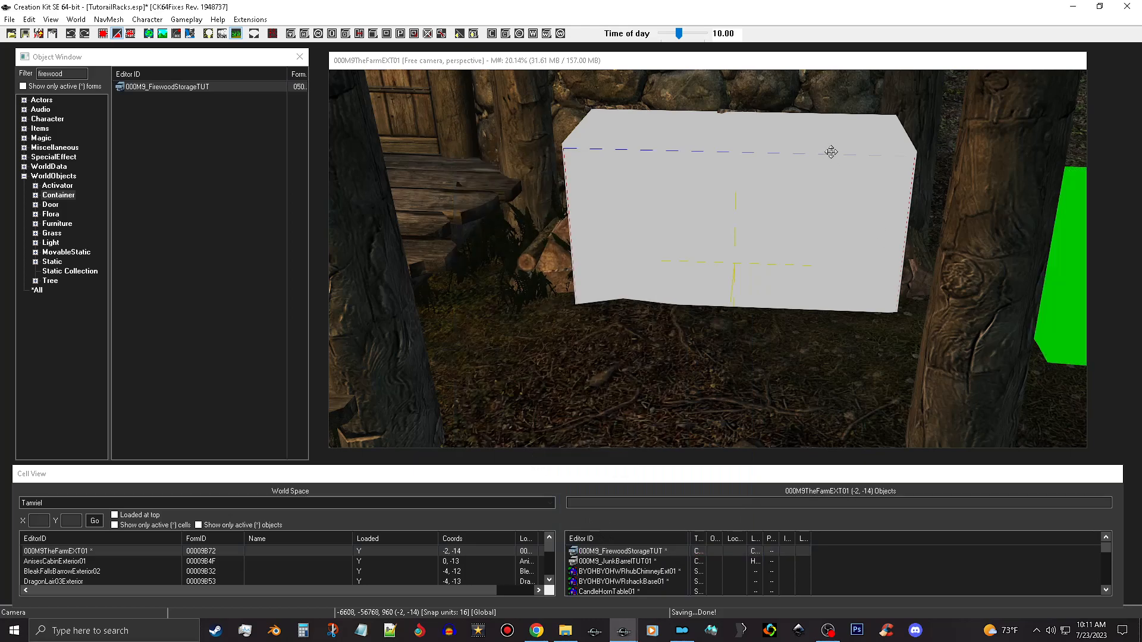
# Examine the barn's interior around the armor workbench and the empty floor between it and the forge.
pyautogui.scroll(-5, 906, 240)
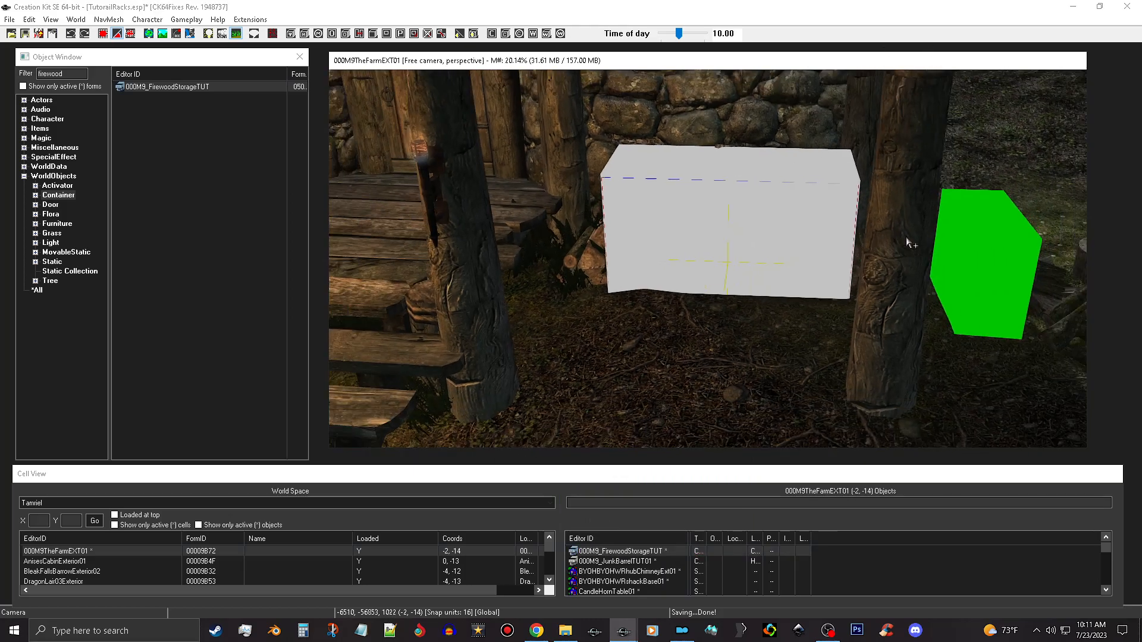
pyautogui.moveTo(908, 246)
pyautogui.keyDown('shift'); pyautogui.mouseDown(button='middle')
pyautogui.moveTo(896, 247)
pyautogui.moveTo(929, 241)
pyautogui.moveTo(730, 309)
pyautogui.moveTo(793, 304)
pyautogui.moveTo(768, 299)
pyautogui.moveTo(622, 387)
pyautogui.moveTo(820, 308)
pyautogui.mouseUp(button='middle'); pyautogui.keyUp('shift')
pyautogui.scroll(5, 819, 309)
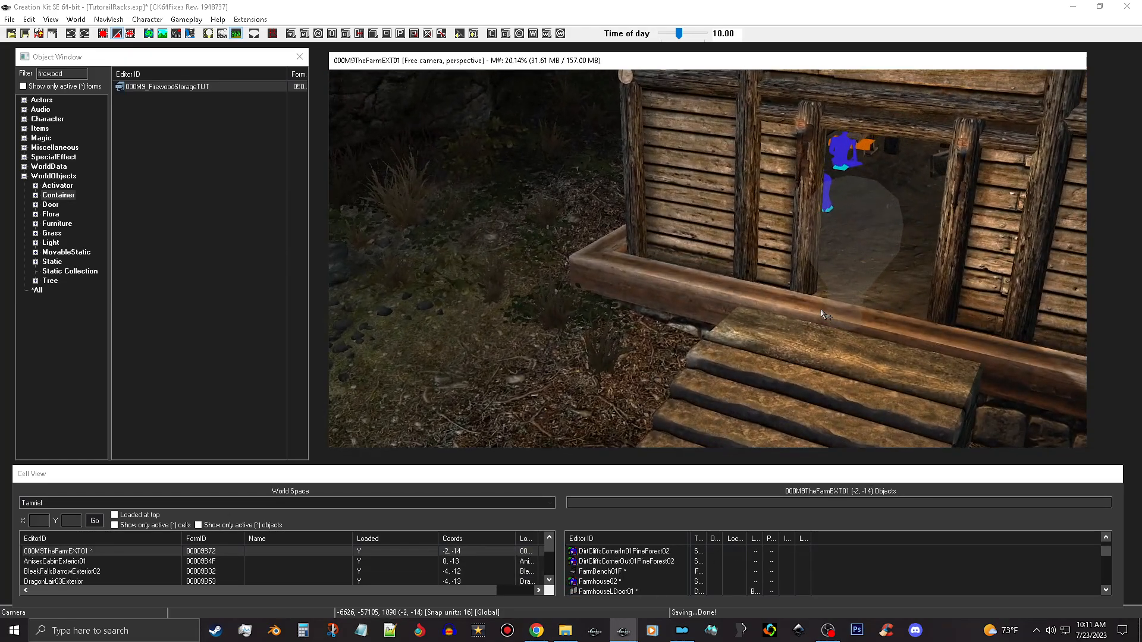
pyautogui.click(881, 260)
pyautogui.keyDown('shift'); pyautogui.moveTo(874, 260); pyautogui.dragTo(850, 288, button='middle'); pyautogui.keyUp('shift')
pyautogui.scroll(2, 894, 255)
pyautogui.scroll(2, 893, 254)
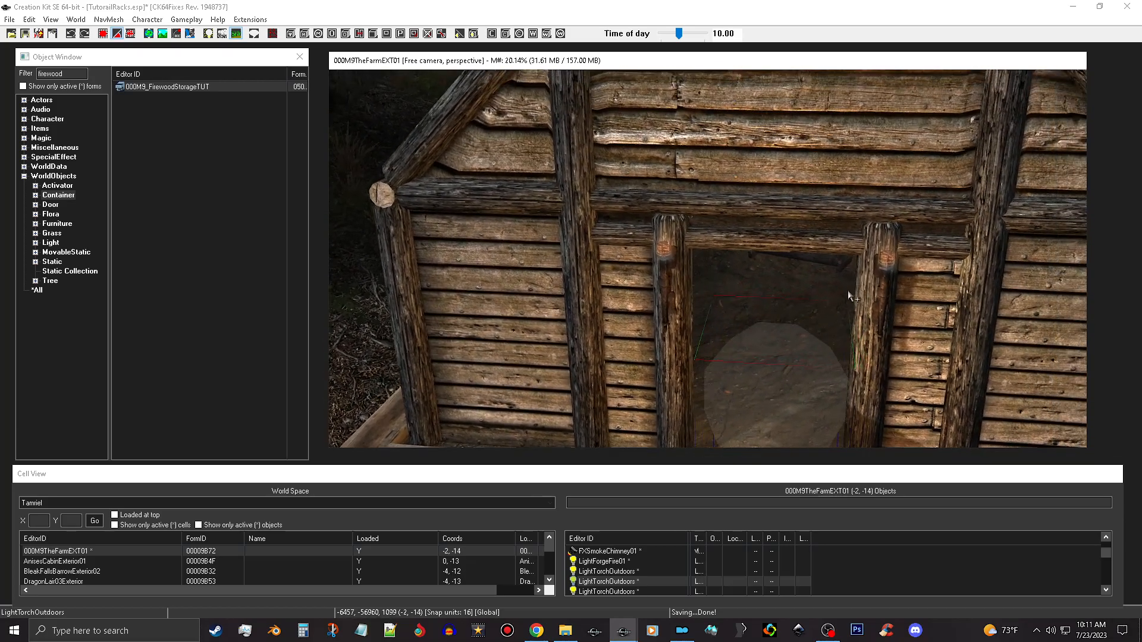
pyautogui.scroll(8, 830, 292)
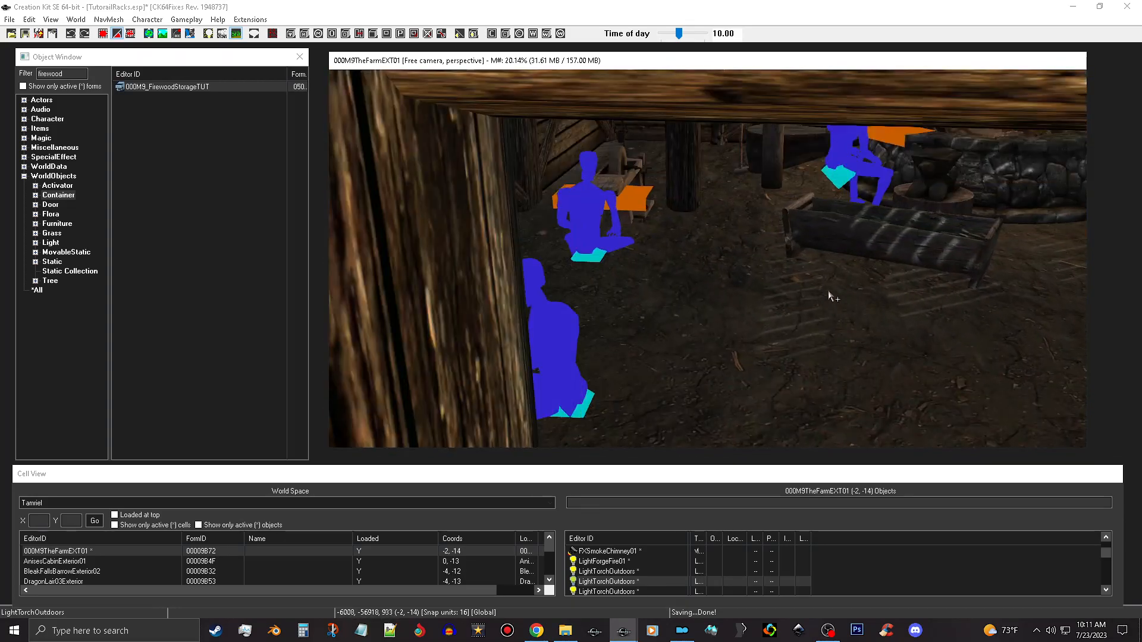
pyautogui.moveTo(869, 269)
pyautogui.keyDown('shift'); pyautogui.mouseDown(button='middle')
pyautogui.moveTo(748, 295)
pyautogui.moveTo(773, 302)
pyautogui.moveTo(684, 250)
pyautogui.mouseUp(button='middle'); pyautogui.keyUp('shift')
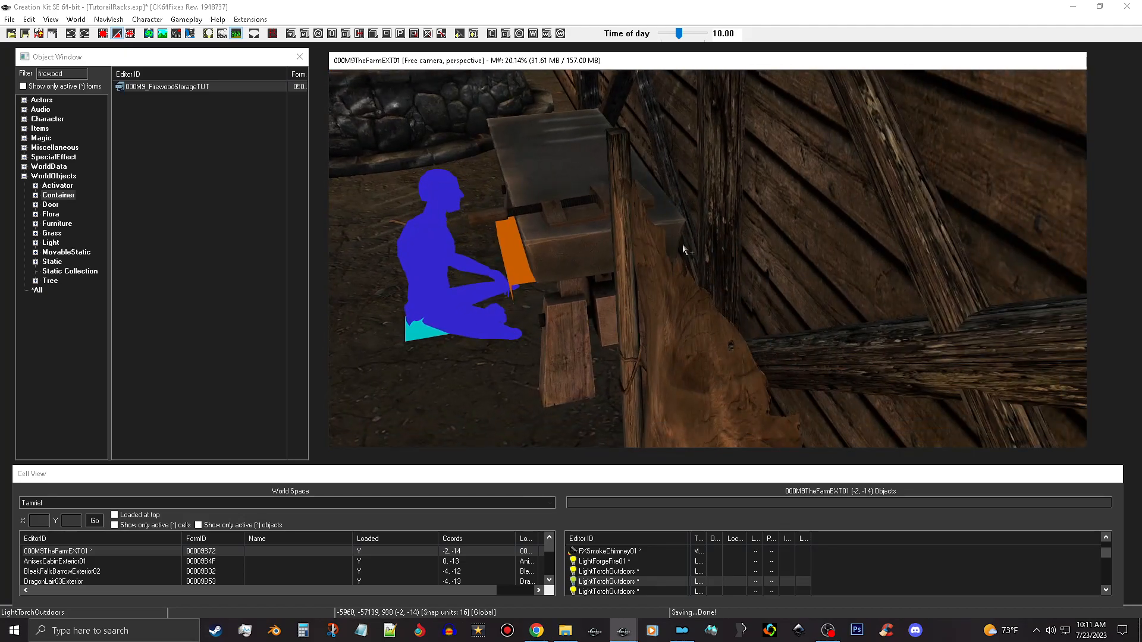
pyautogui.press('d')
pyautogui.click(566, 223)
pyautogui.keyDown('shift'); pyautogui.moveTo(566, 223); pyautogui.dragTo(654, 214, button='middle'); pyautogui.keyUp('shift')
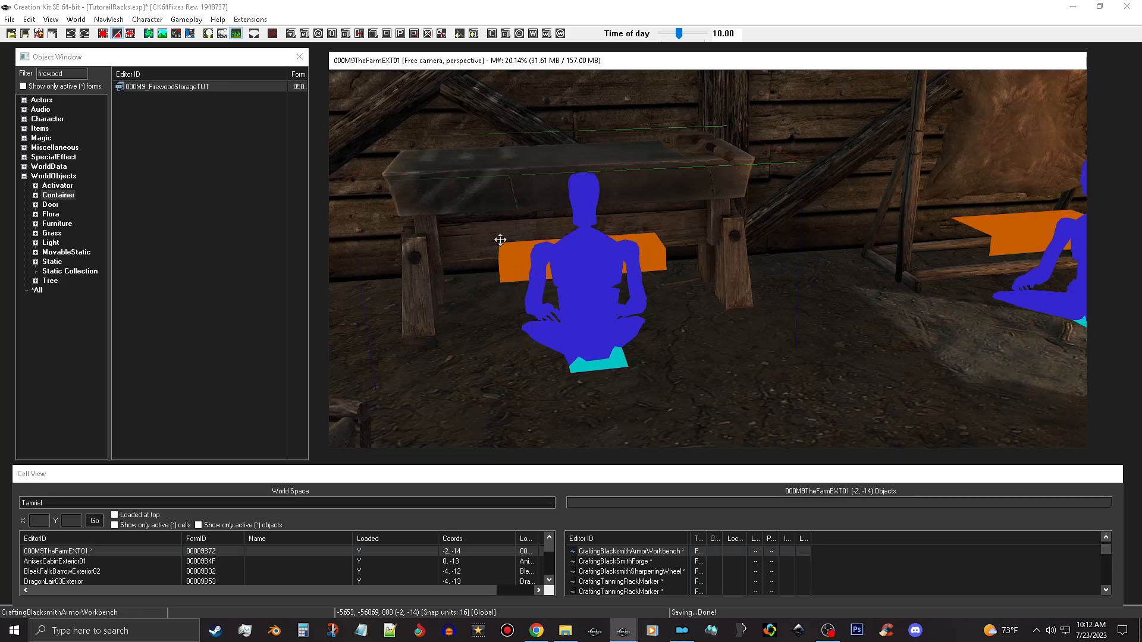
pyautogui.keyDown('shift'); pyautogui.moveTo(655, 288); pyautogui.dragTo(640, 283, button='middle'); pyautogui.keyUp('shift')
pyautogui.keyDown('shift'); pyautogui.moveTo(599, 326); pyautogui.dragTo(705, 344, button='middle'); pyautogui.keyUp('shift')
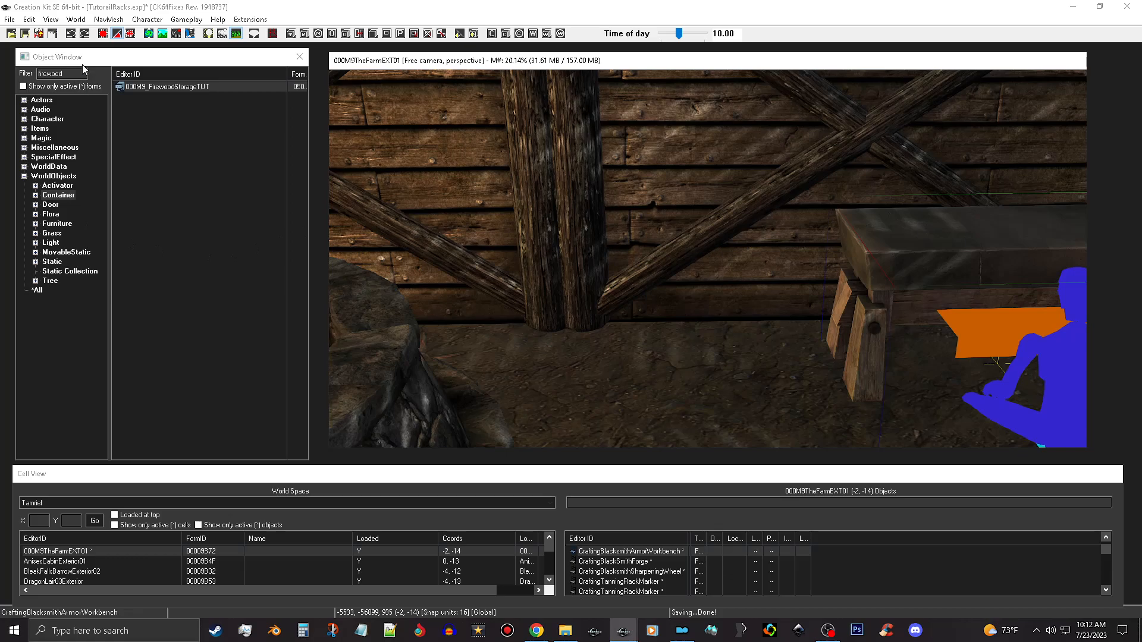
# Clear the object filter and review the item list and settings of the 000M9_BlacksmithSuppliesTUT container without changing them.
pyautogui.moveTo(69, 75); pyautogui.dragTo(0, 92)
pyautogui.press('BackSpace')
pyautogui.click(205, 97)
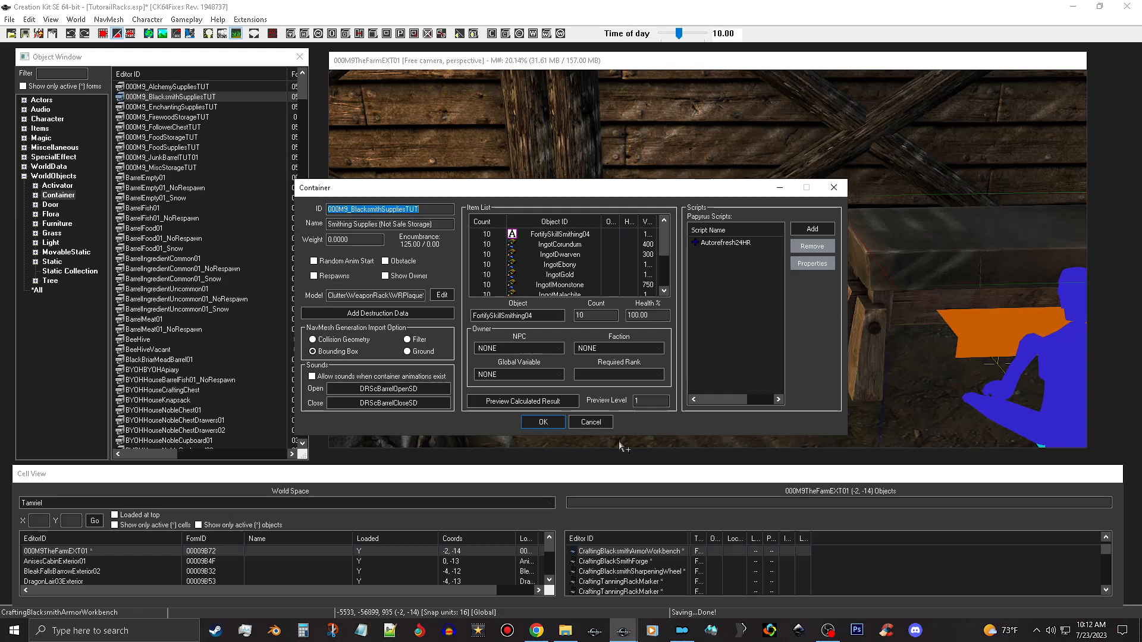
pyautogui.click(590, 422)
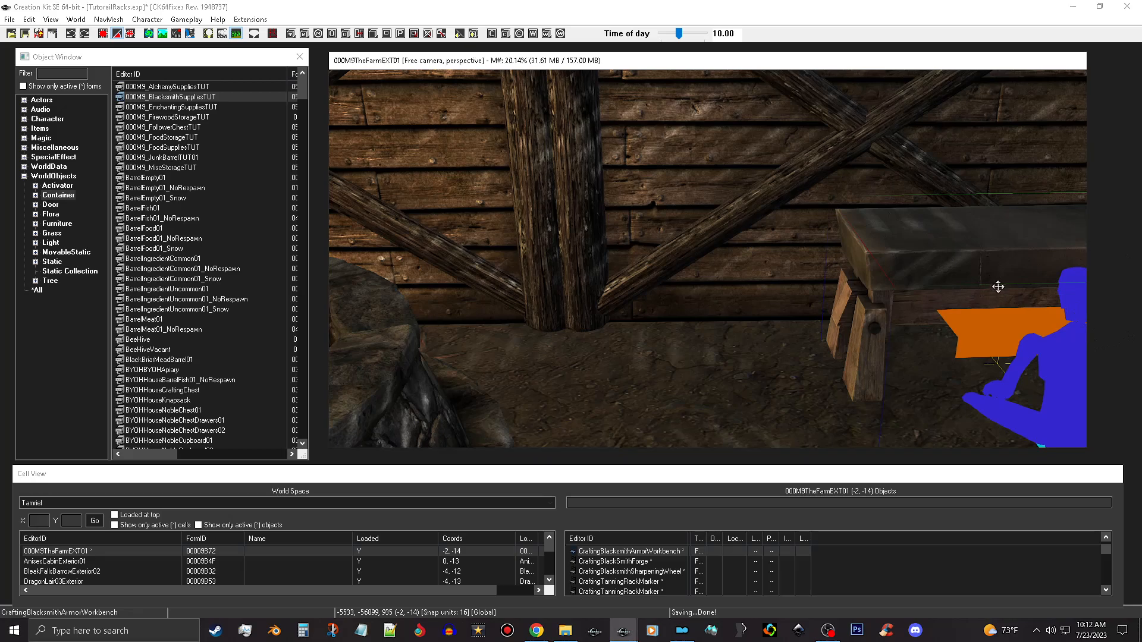
# Examine the barn's doorway and the firewood storage area beside the farmhouse stairs from outside.
pyautogui.scroll(1, 997, 292)
pyautogui.scroll(-2, 997, 291)
pyautogui.keyDown('shift'); pyautogui.moveTo(997, 292); pyautogui.dragTo(754, 286, button='middle'); pyautogui.keyUp('shift')
pyautogui.scroll(-3, 916, 278)
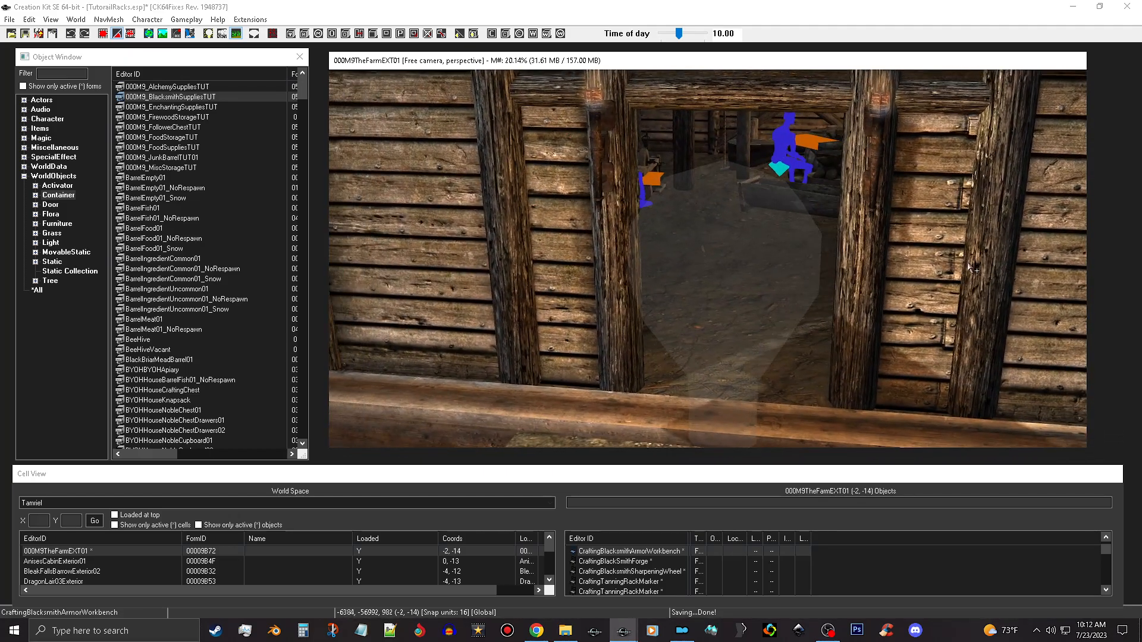
pyautogui.click(752, 287)
pyautogui.scroll(-3, 765, 288)
pyautogui.keyDown('shift'); pyautogui.moveTo(767, 290); pyautogui.dragTo(900, 352, button='middle'); pyautogui.keyUp('shift')
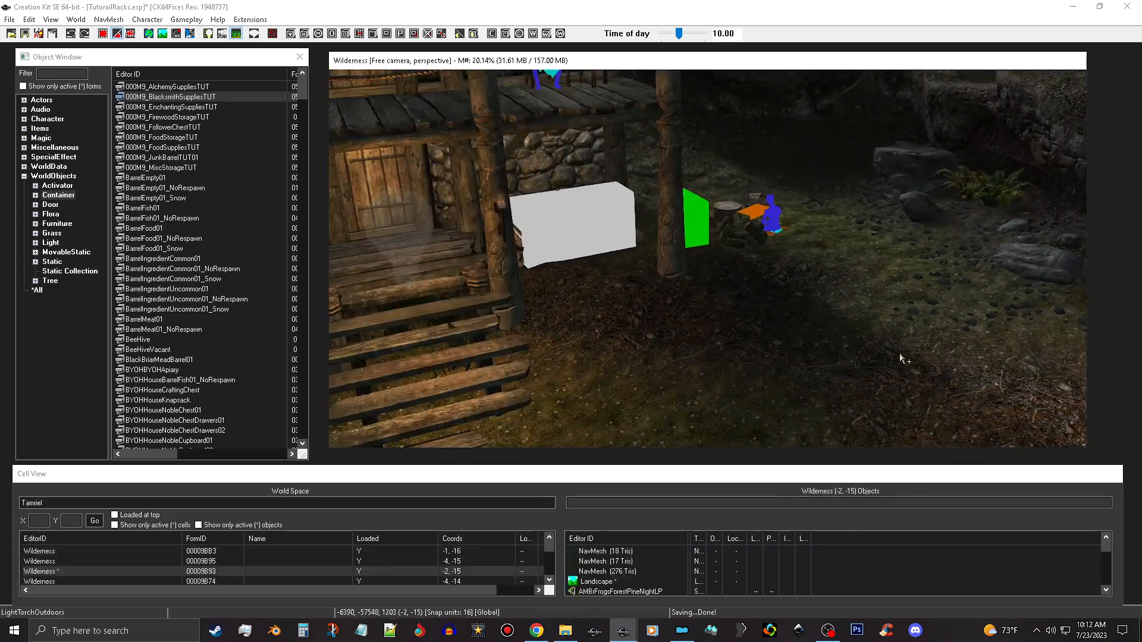